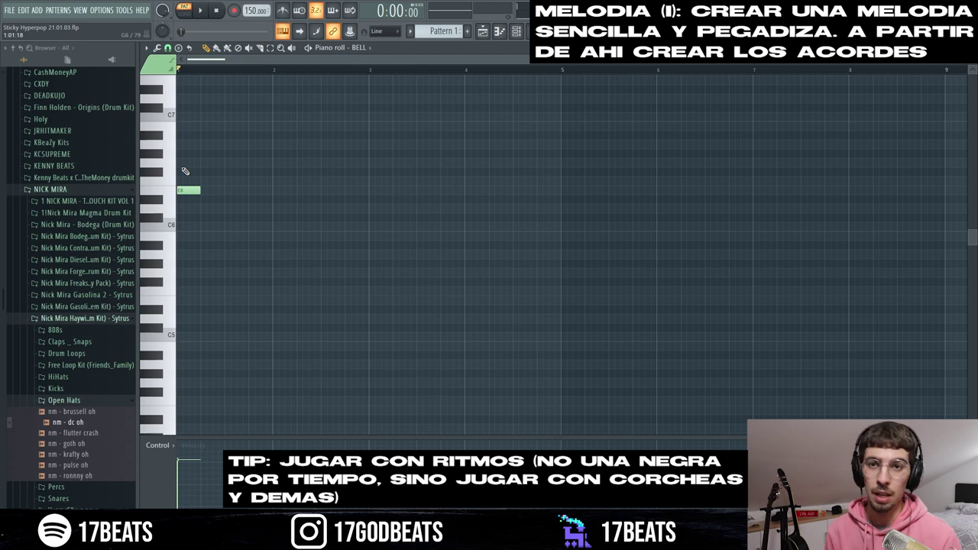
Add a D6 note after the opening E6 and a G6 note at the start of bar 2, checking the rhythm by playback
left_click(219, 209)
key("space")
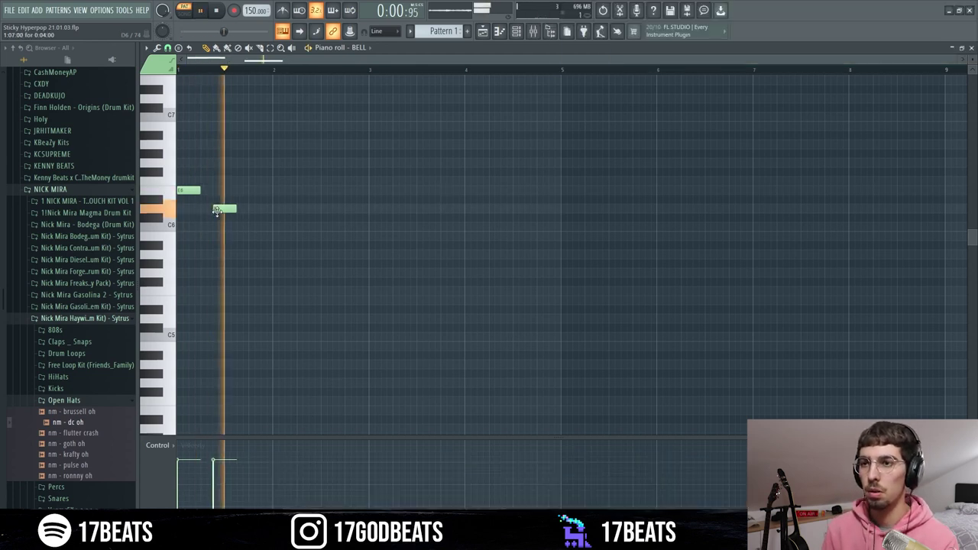
key("space")
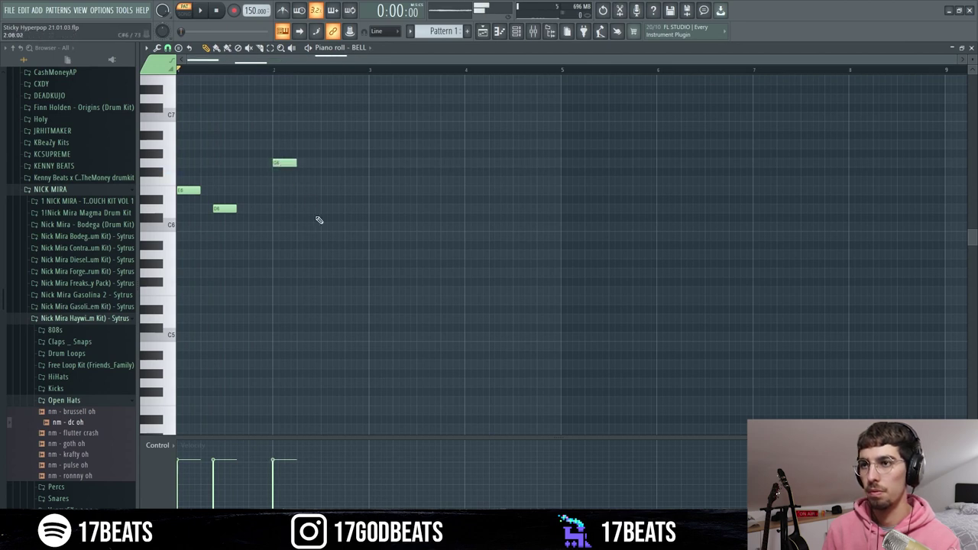
Complete the two-bar melody with a C6 in bar 2 and duplicate it until it fills eight bars
key("ctrl+a")
key("space")
mouse_move(185, 191)
left_mouse_down("shift")
mouse_move(430, 192)
mouse_move(374, 192)
left_mouse_up("shift")
key("ctrl+a")
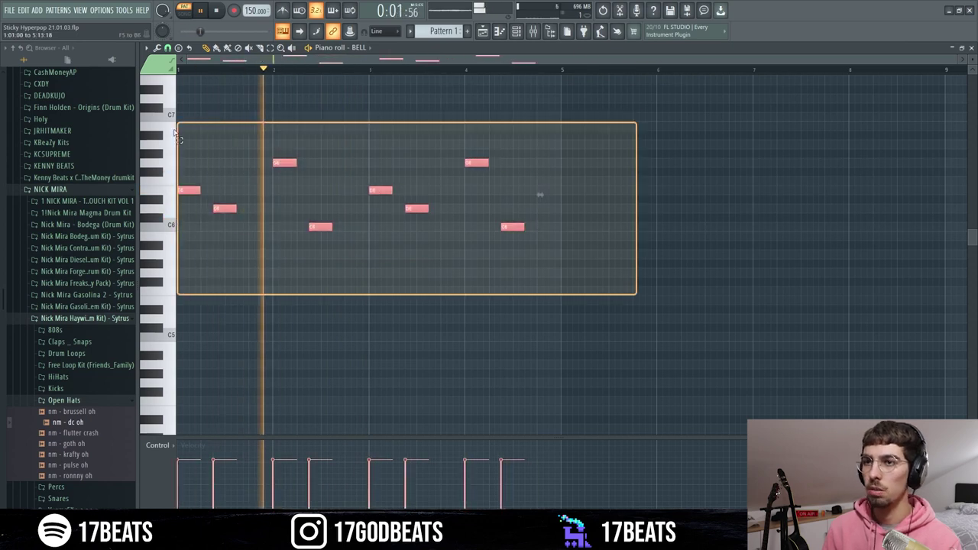
key("ctrl+b")
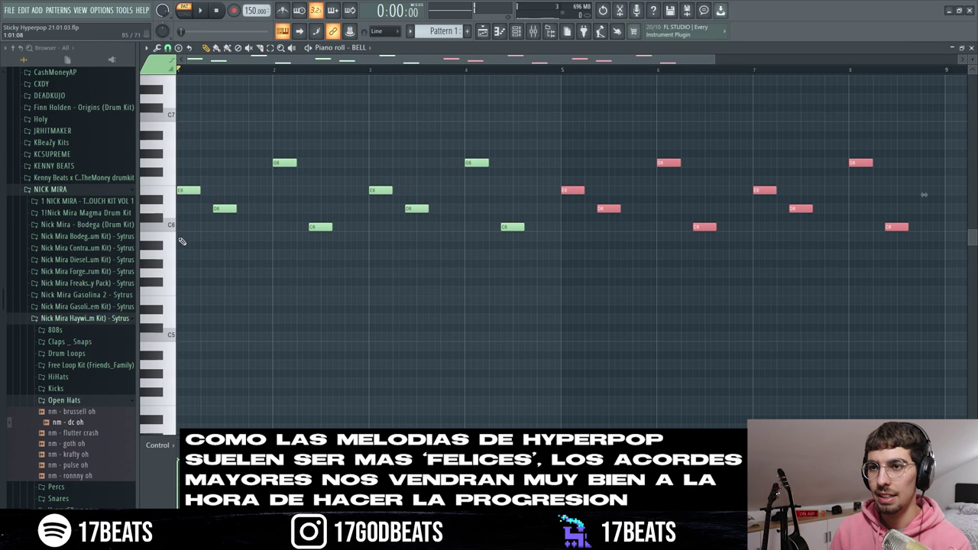
Turn the two bar 1 melody notes into chords by adding C6 and A5 under E6, and B5 and G5 under D6
left_click(178, 228)
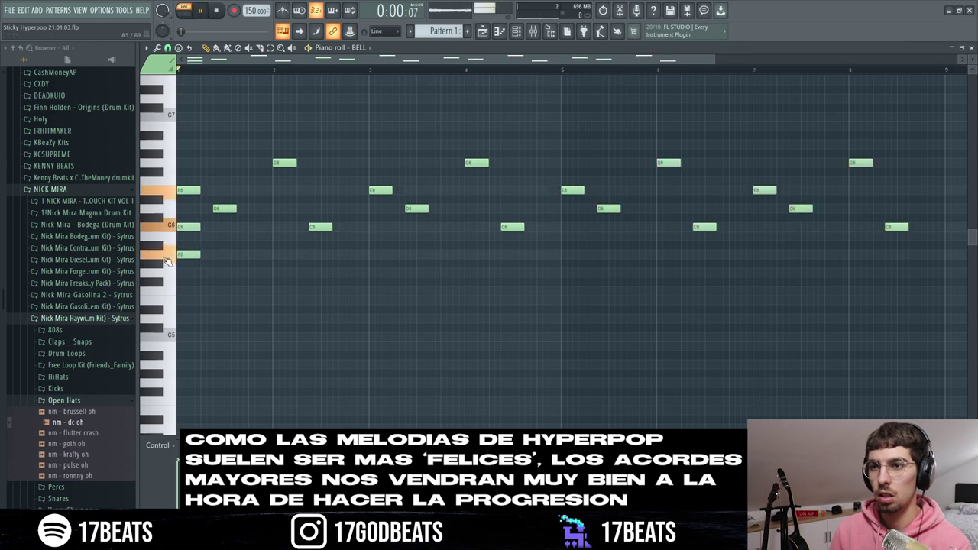
key("space")
key("space")
left_click(218, 236)
key("space")
left_click(222, 237)
key("space")
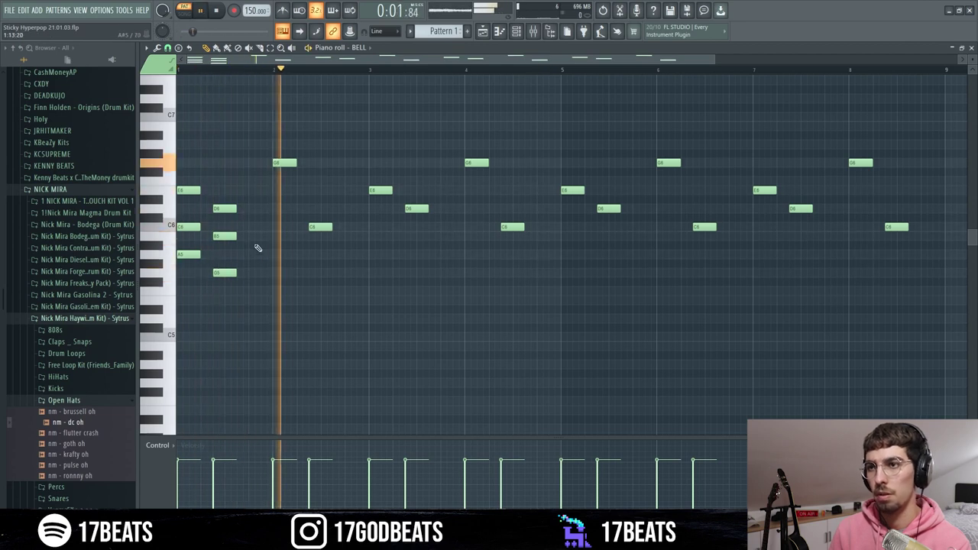
Harmonize bar 2 by adding E6 and C6 under the G6 note, and A5 and F5 under the C6 note
left_click(276, 190)
left_click(277, 227)
key("space")
key("space")
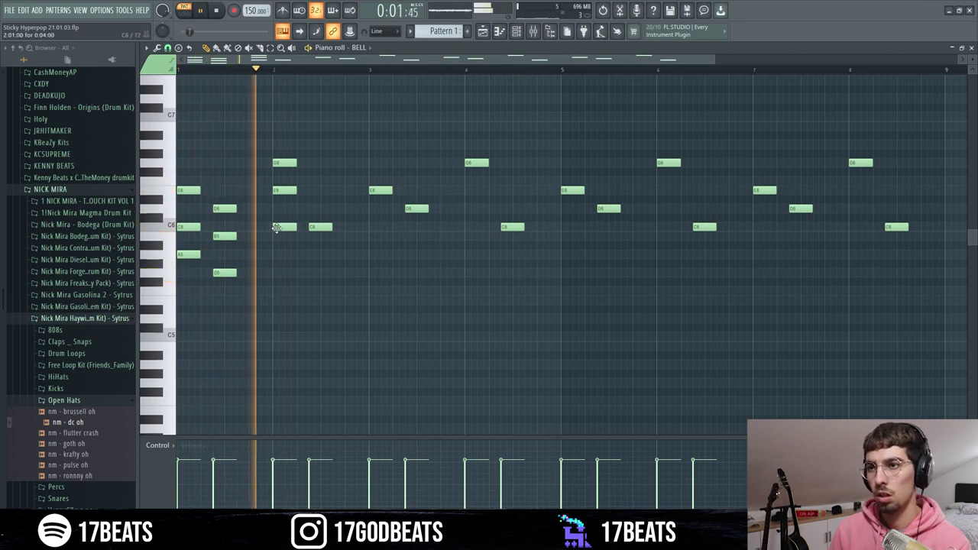
key("space")
left_click(317, 255)
left_click(321, 292)
key("space")
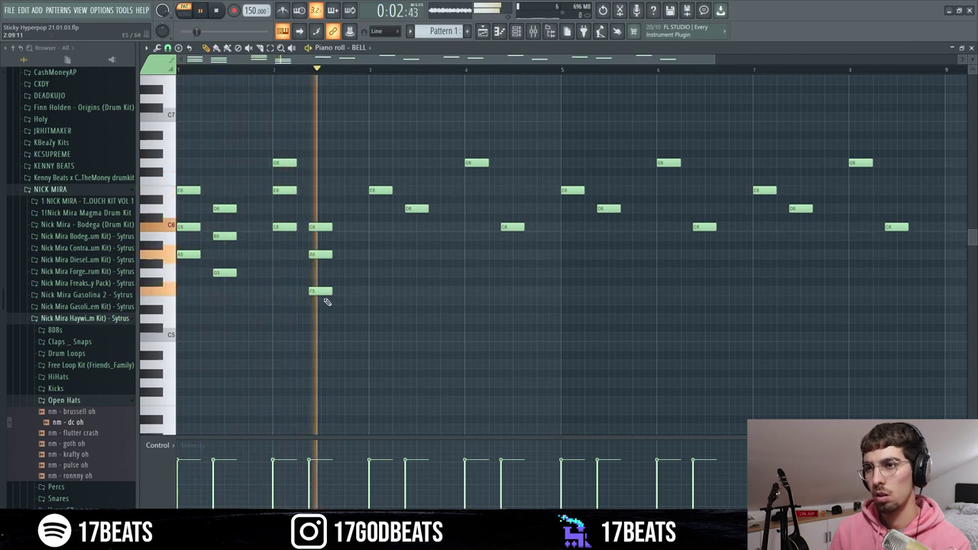
Replace the single-note melody in bars 3 to 8 with copies of the two-bar chord progression
left_click_drag(932, 284, 389, 96)
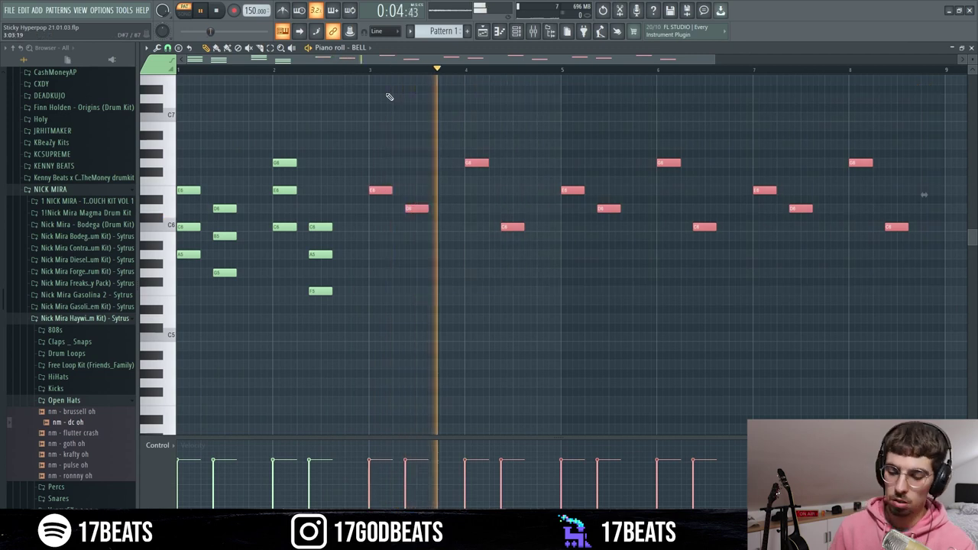
key("Delete")
left_click_drag(629, 350, 180, 80)
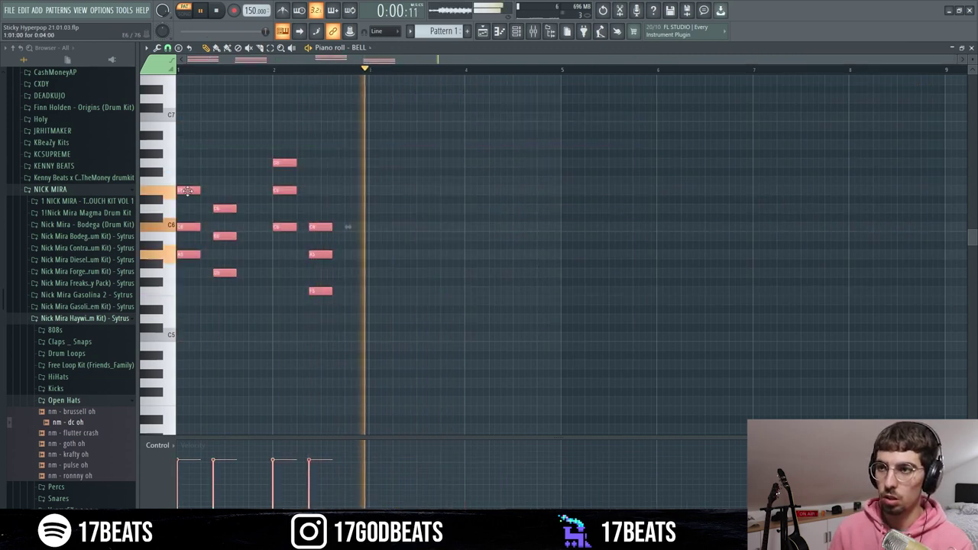
key("ctrl+b")
left_click_drag(706, 306, 195, 116)
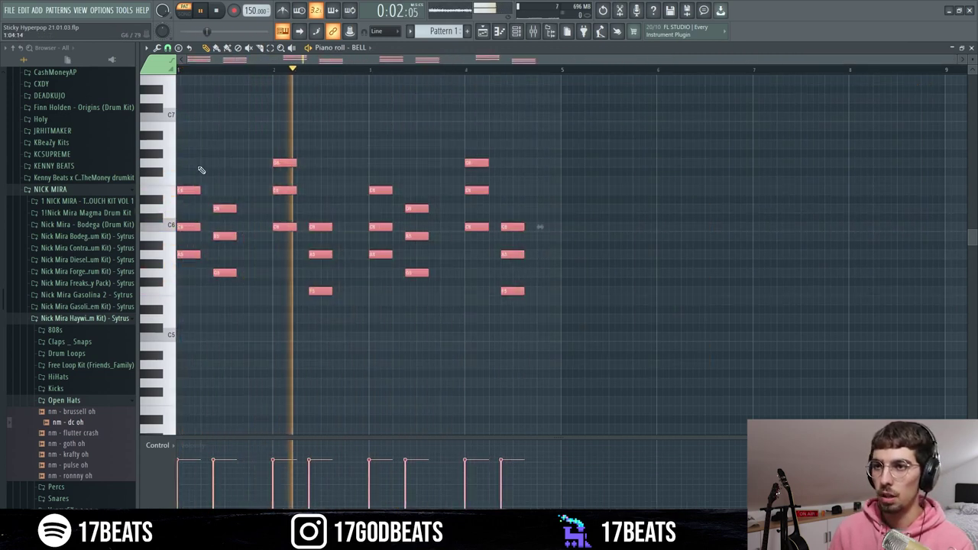
key("ctrl+b")
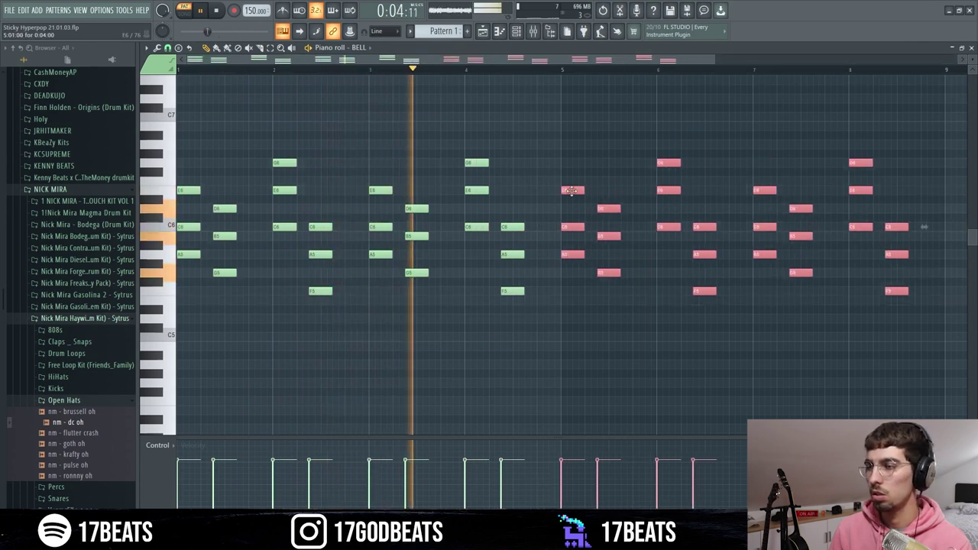
key("space")
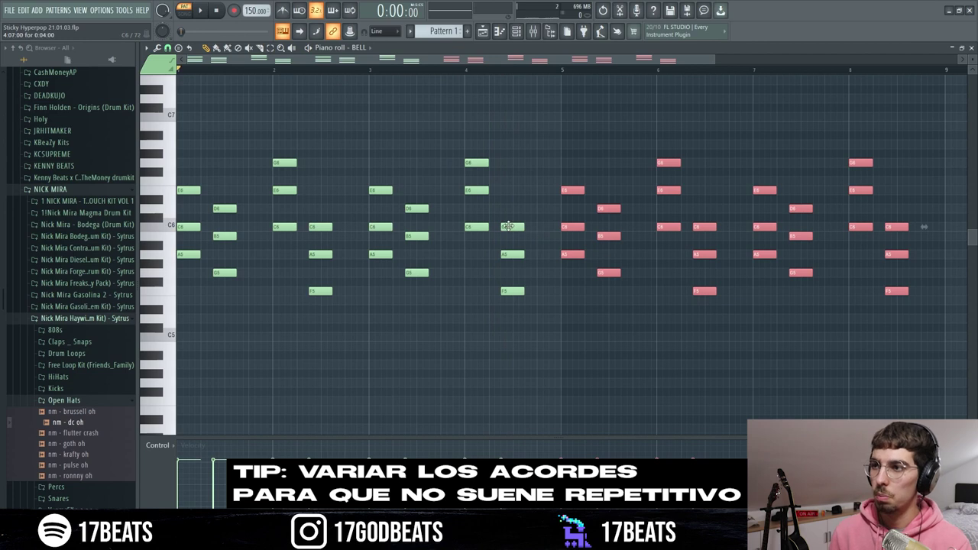
Vary bars 3 and 4: top the first bar 3 chord with A6, revoice bar 4's chords as A5–C6–E6 and F5–A5–C6–G6
left_click_drag(508, 227, 508, 216)
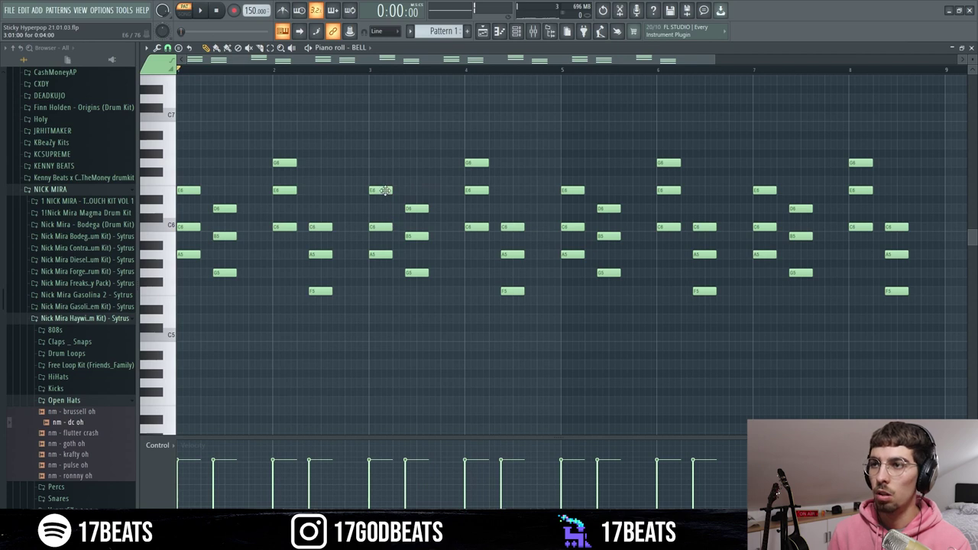
key("space")
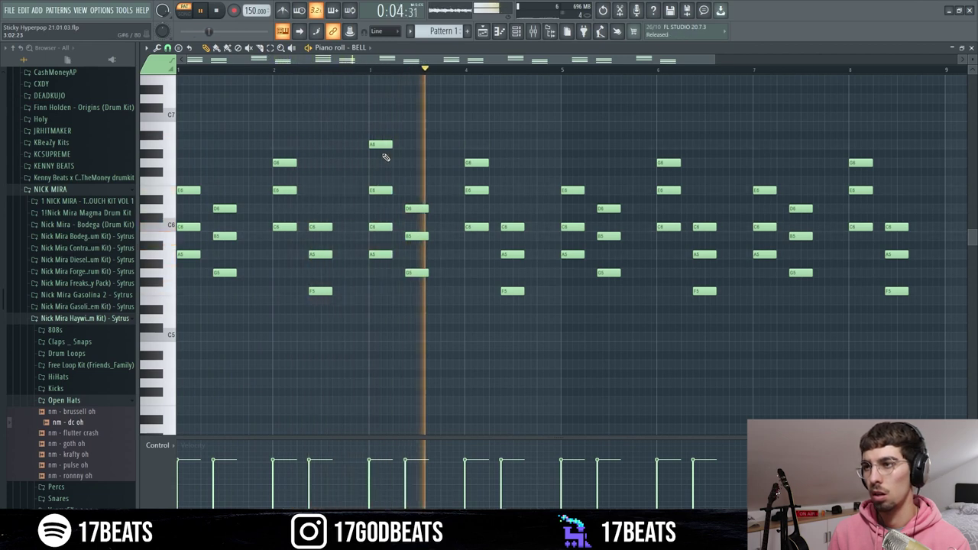
left_click_drag(477, 165, 512, 182)
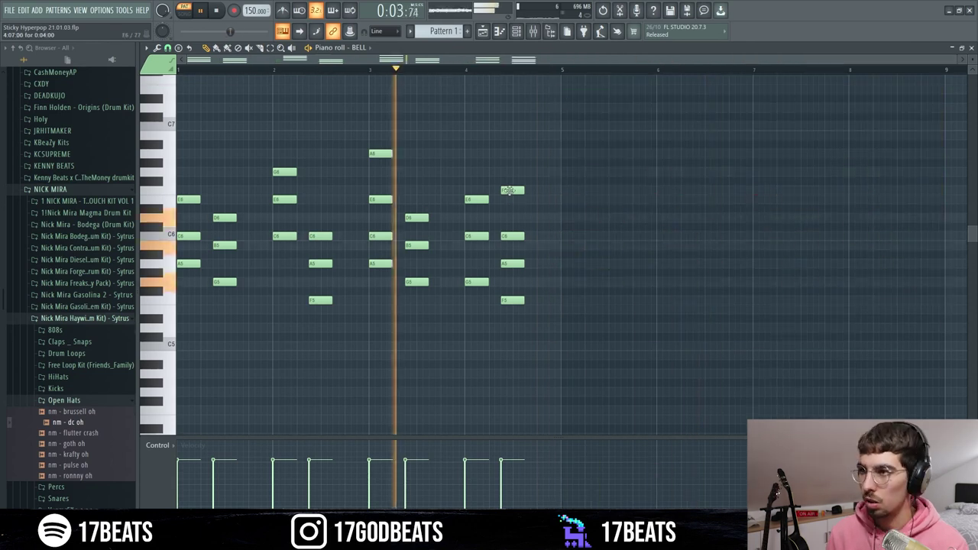
left_click_drag(511, 190, 511, 171)
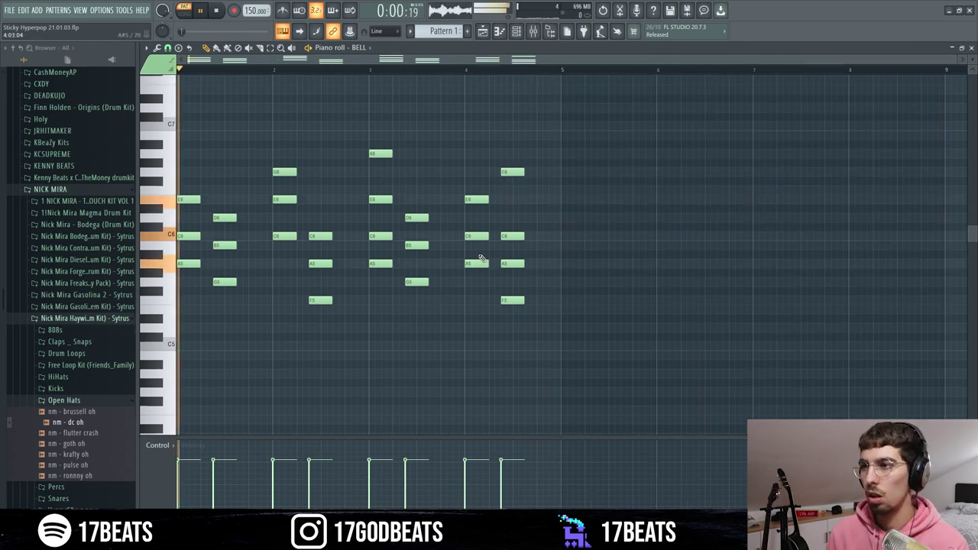
Duplicate the varied four-bar chord progression into bars 5 to 8 and play it back
key("ctrl+a")
key("ctrl+b")
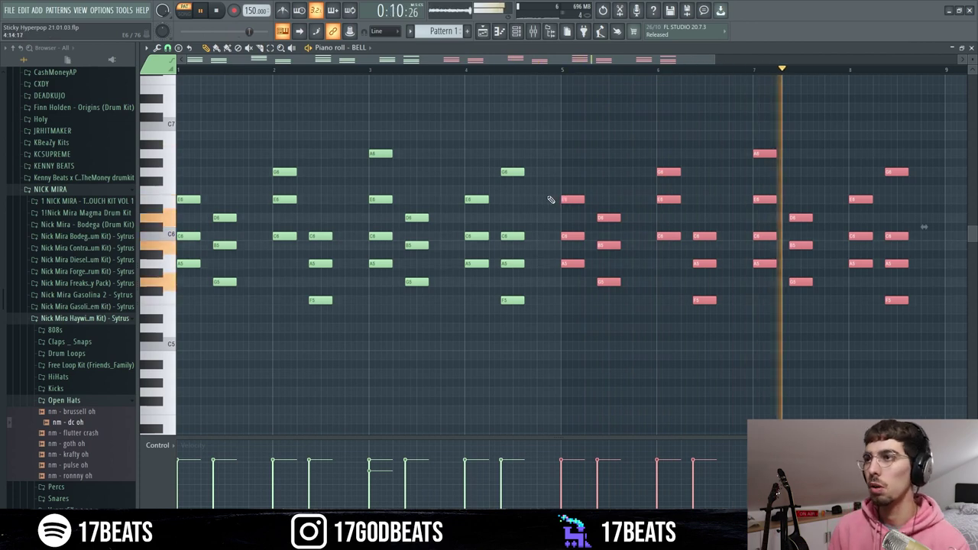
key("space")
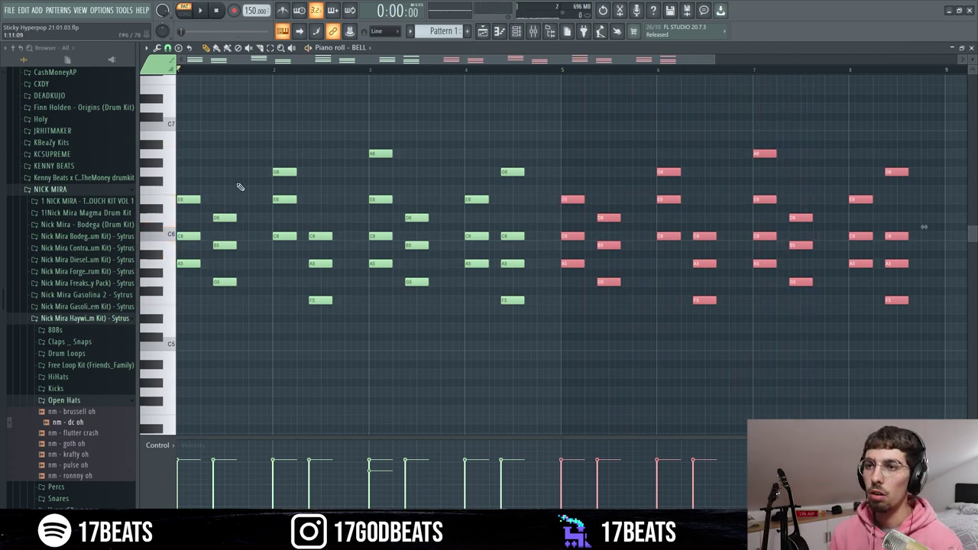
Add arpeggio notes in bar 1: G6 after the first chord and a short B5–E6–A6 run after the second
left_click(201, 173)
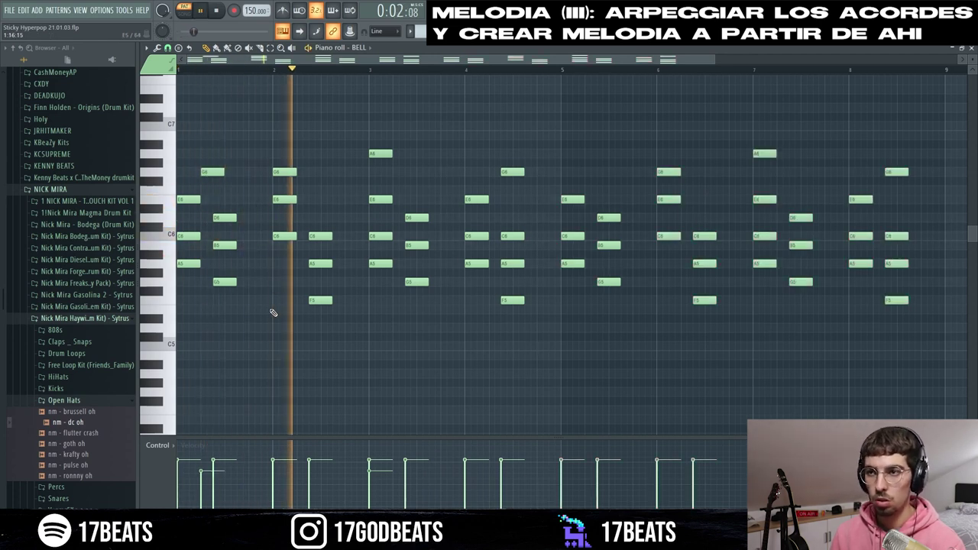
key("space")
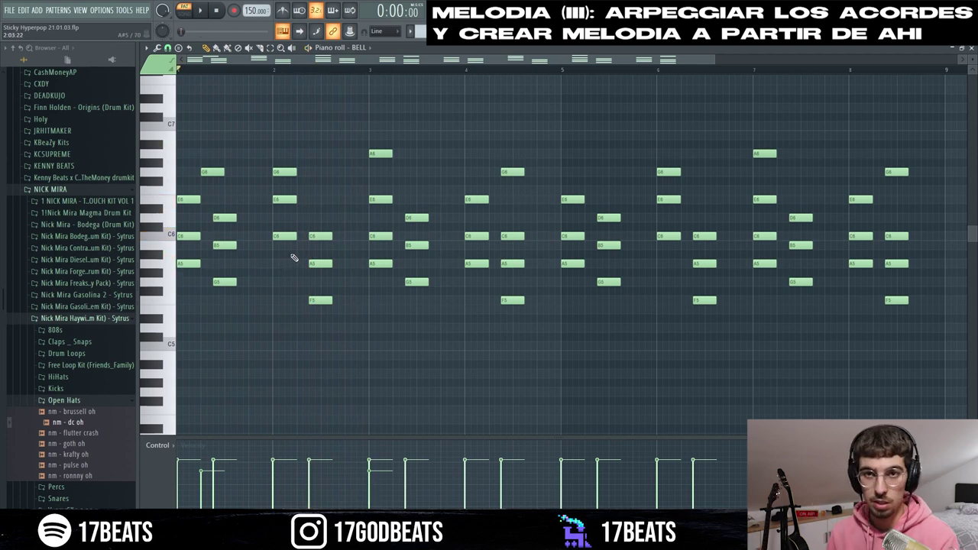
left_click(239, 245)
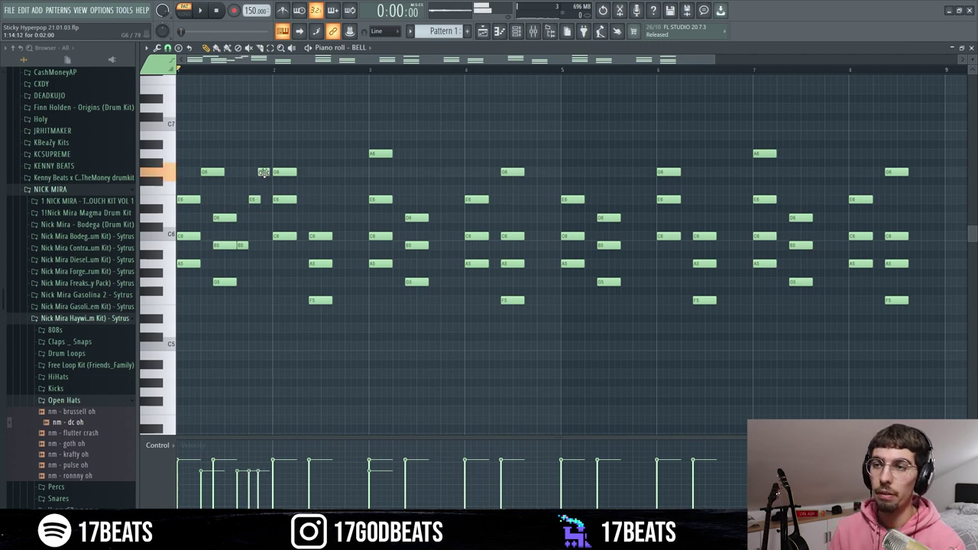
key("space")
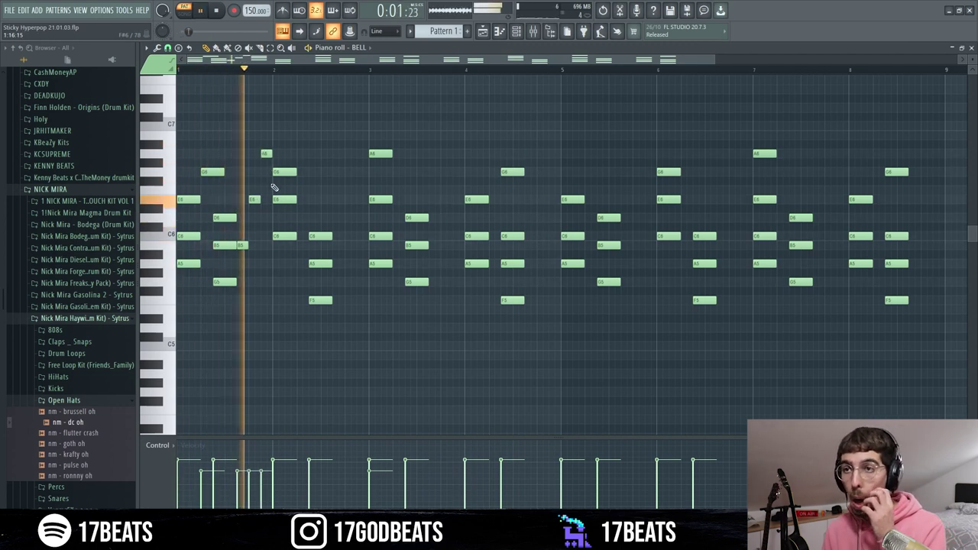
key("space")
Add a short A6 note between the two chords of bar 2, auditioning its pitch
left_click(303, 125)
key("space")
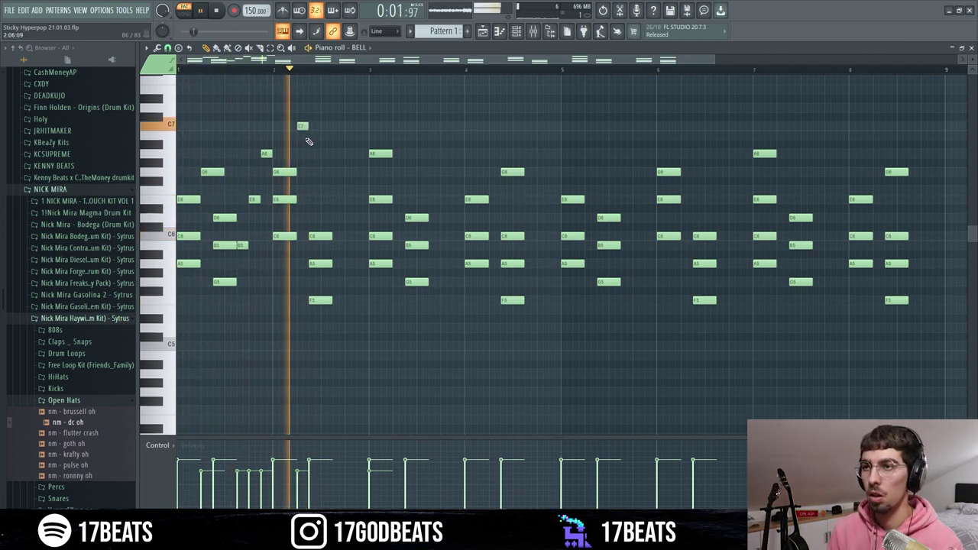
key("space")
key("space")
left_click_drag(302, 138, 304, 156)
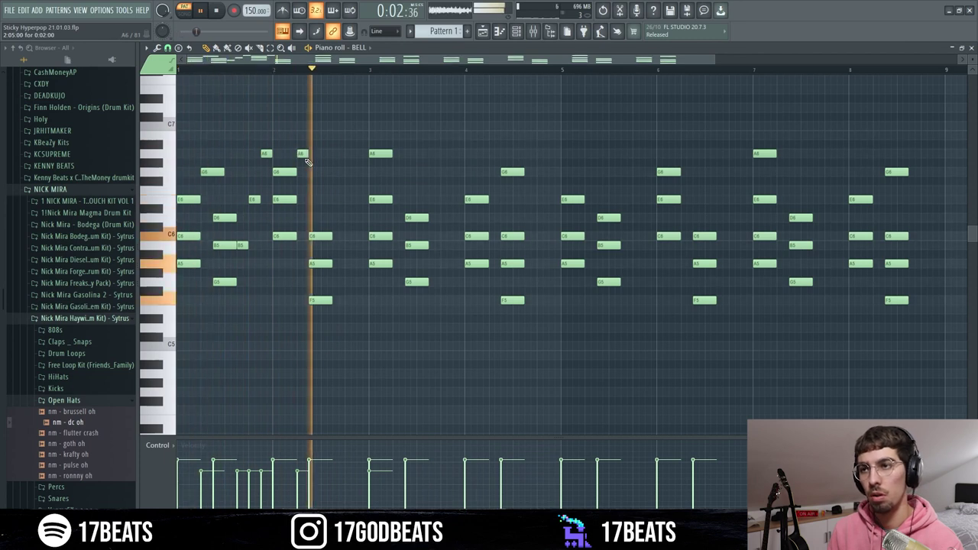
key("space")
Fill the end of bar 2 with a short G5–C6–D6 run
left_click(350, 237)
left_click(362, 245)
key("space")
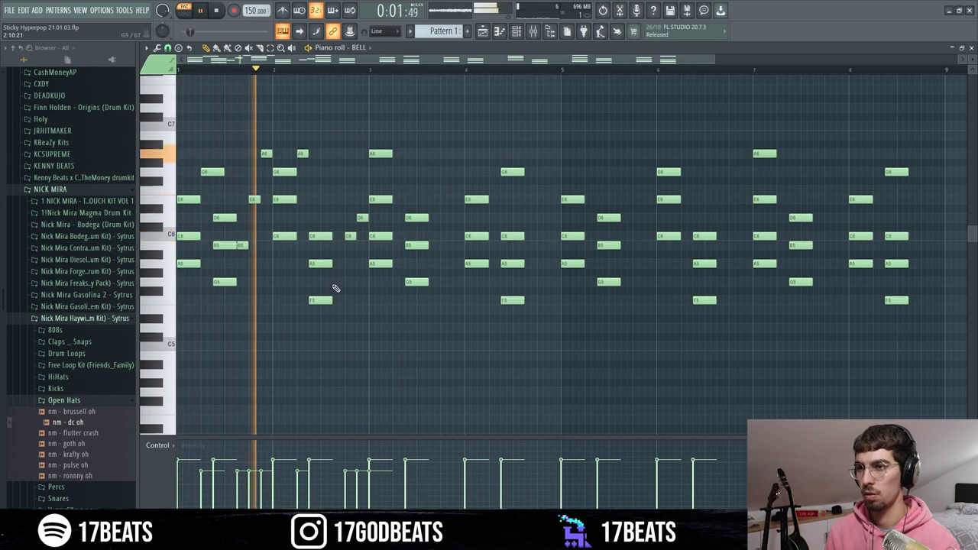
left_click(338, 282)
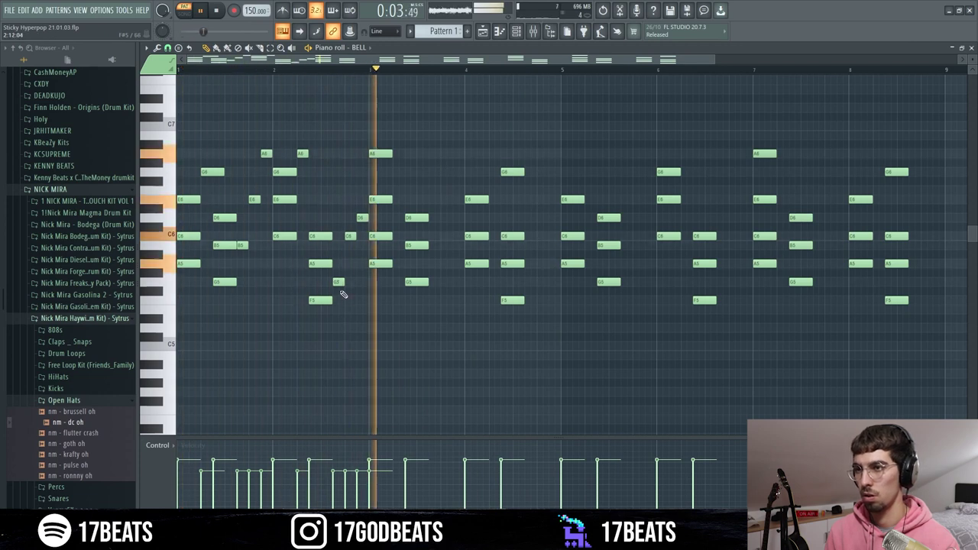
Add a short G6 after the first chord of bar 3 and delete the A6 on top of that chord
left_click(398, 138)
left_click_drag(398, 138, 398, 172)
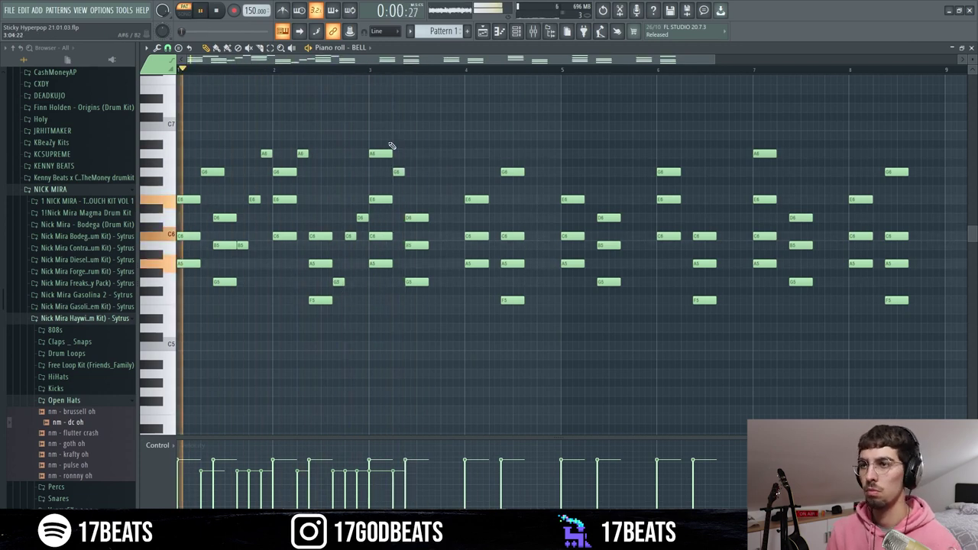
right_click(386, 153)
key("space")
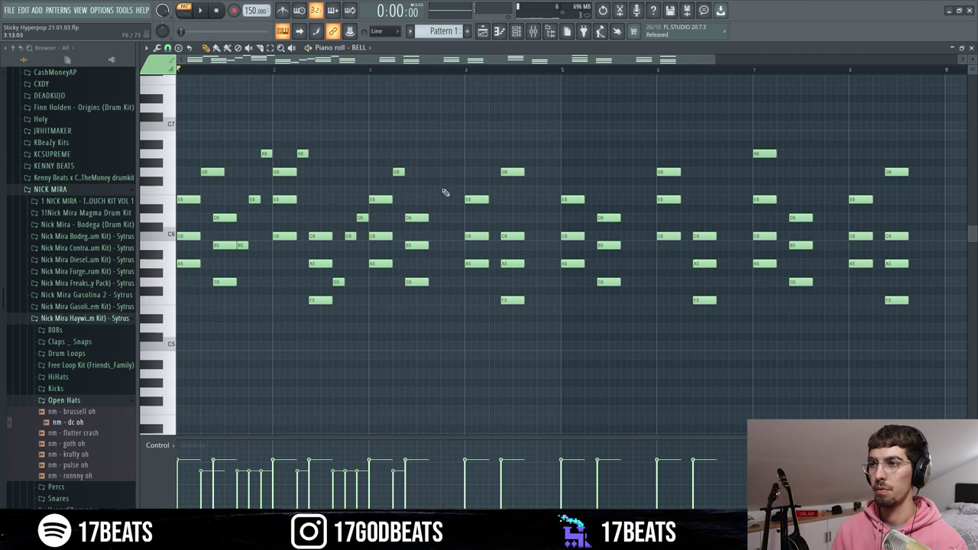
Add short A6 and G6 notes at the end of bar 3 and a short F6 at the end of bar 4
left_click(447, 154)
left_click(459, 172)
key("space")
key("space")
key("space")
left_click(555, 190)
key("space")
Add arpeggio notes in bar 5: G6 between the chords and a short B5–D6–A6 run at the end
left_click(591, 172)
key("space")
left_click(627, 246)
left_click(639, 218)
left_click(647, 153)
key("space")
Add a short F6 and a closing B5–G5–D6 run in bar 6, plus a G6 between the chords of bar 7
left_click(686, 189)
left_click(722, 245)
left_click(735, 282)
left_click(746, 218)
left_click(782, 172)
key("space")
key("space")
key("space")
Add F6 and two higher short notes at the end of bar 7, and an F6–C6–D6 run at the end of bar 8
left_click(819, 190)
left_click(830, 135)
key("space")
left_click(915, 190)
left_click(939, 218)
left_click(926, 236)
left_click(843, 135)
left_click(803, 70)
left_click_drag(822, 114, 847, 147)
key("space")
Repitch the last two short notes of bar 6 to A5 and G5, and play from bar 6 to check
left_click_drag(735, 282, 735, 264)
left_click_drag(746, 218, 746, 282)
left_click(685, 70)
key("space")
Lower the last two short notes of bar 7 to D6 and G6, and delete the short B5 in bar 6
left_click_drag(825, 126, 825, 218)
left_click_drag(836, 135, 837, 172)
left_click(800, 71)
key("space")
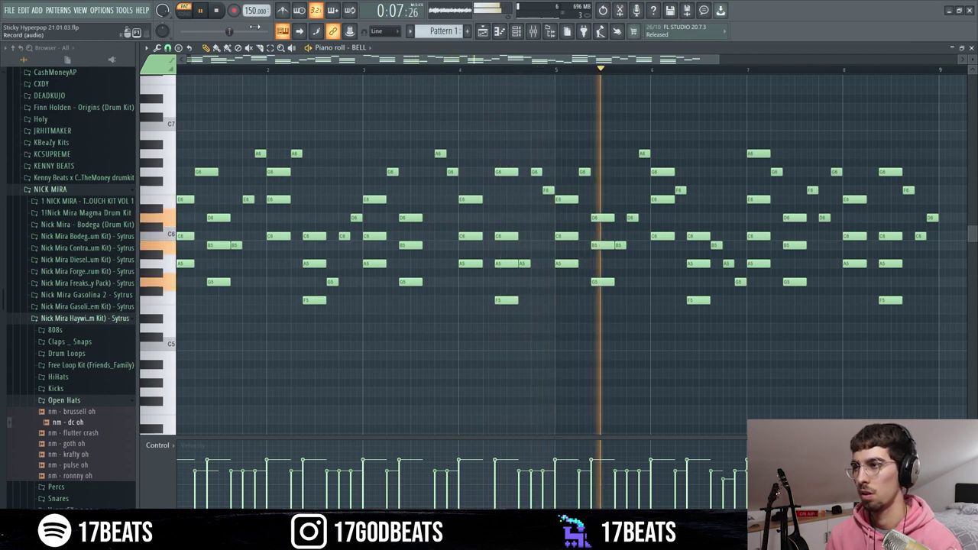
right_click(722, 245)
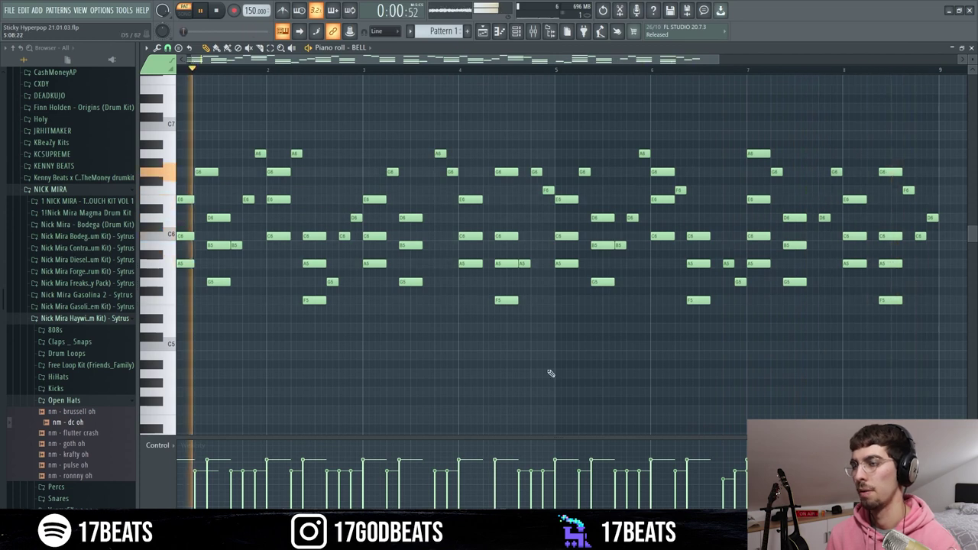
key("space")
Open the BELL 2 piano roll, place one short A5–C6–E6 and two short G5–B5–D6 chords in bar 1, and play them
key("F6")
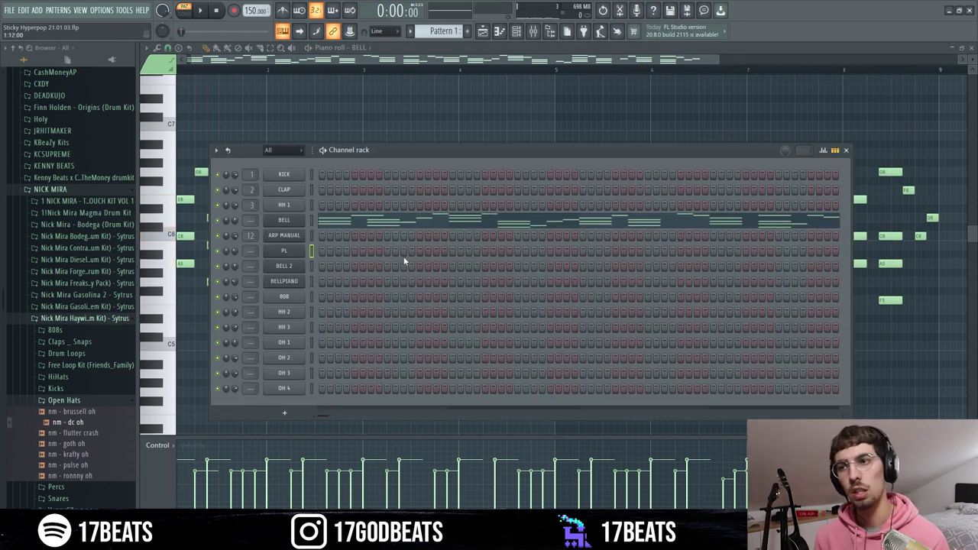
left_click(283, 266)
left_click_drag(460, 77, 469, 80)
left_click(710, 156)
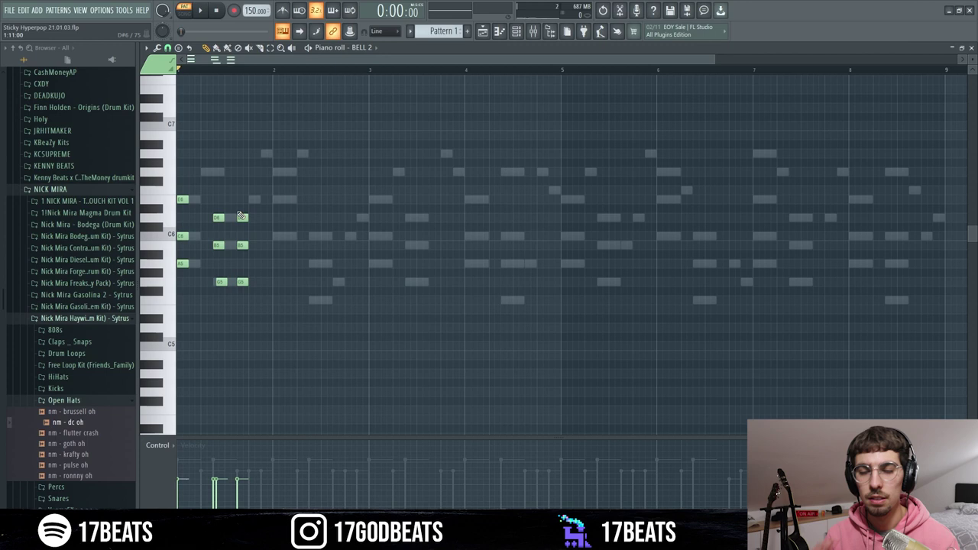
left_click_drag(276, 295, 181, 178)
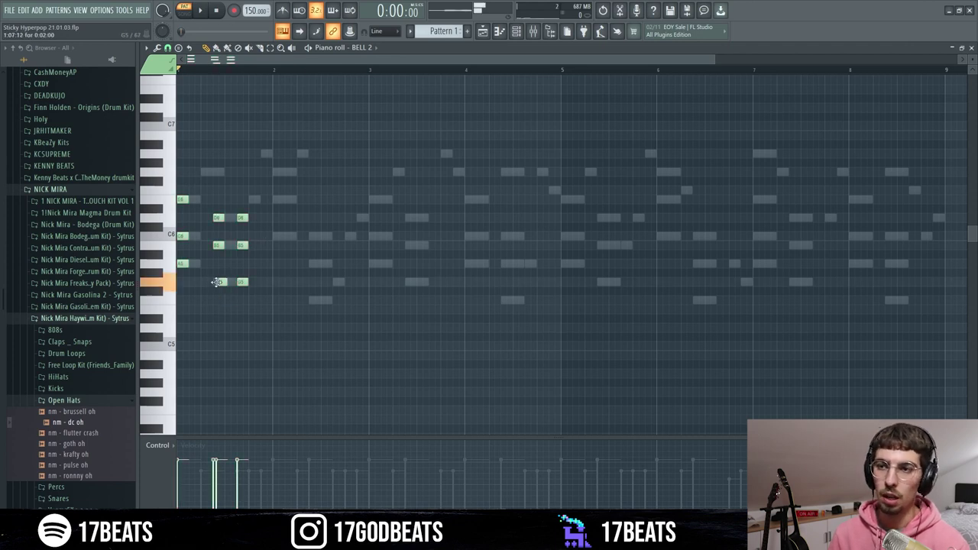
key("space")
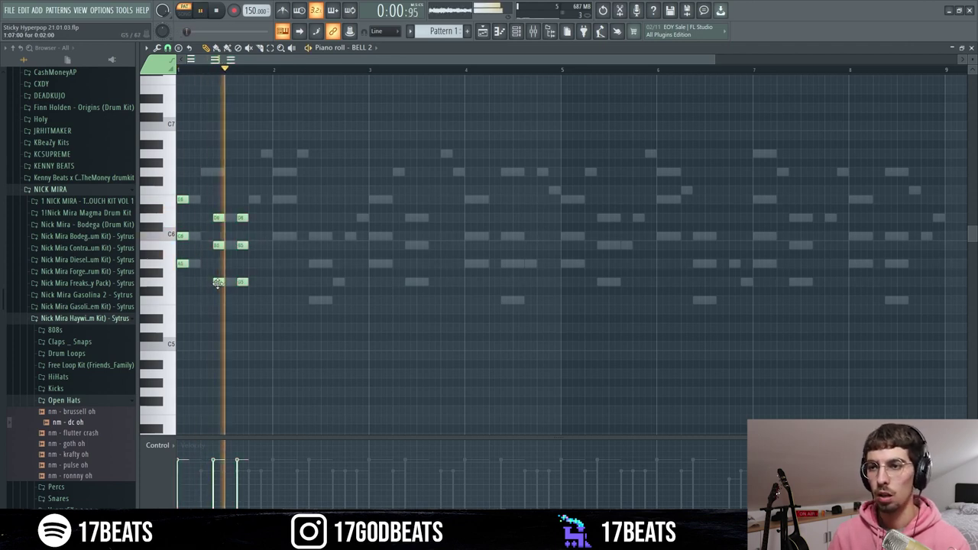
Add a short C6–E6–A6 chord near the end of bar 1 on BELL 2 and play the part
key("space")
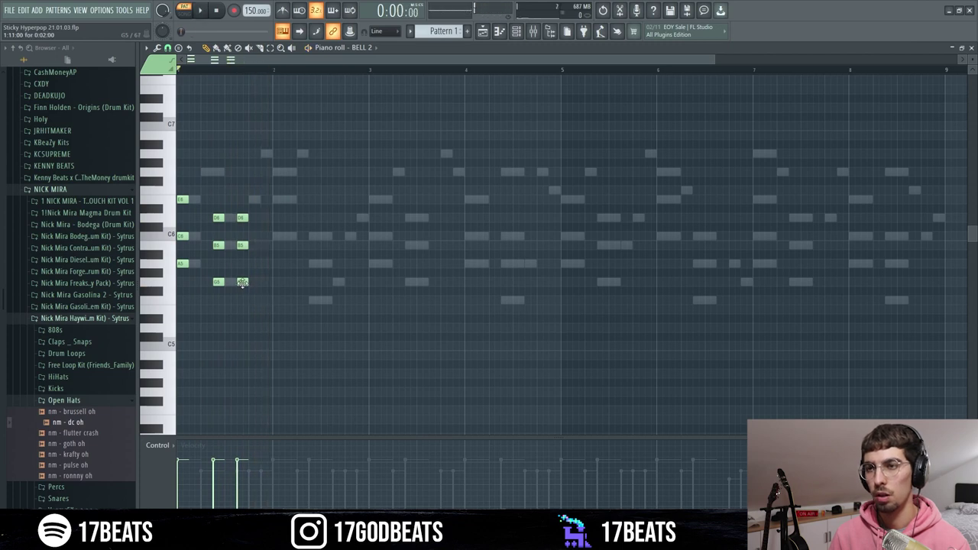
left_click_drag(251, 208, 251, 199)
left_click(252, 153)
left_click(252, 236)
key("space")
key("space")
Fill bar 2 with short C6–E6–G6, two F5–A5–C6 and one C6–E6 chords, and play the result
left_click(276, 236)
left_click(276, 199)
left_click(276, 171)
left_click(312, 236)
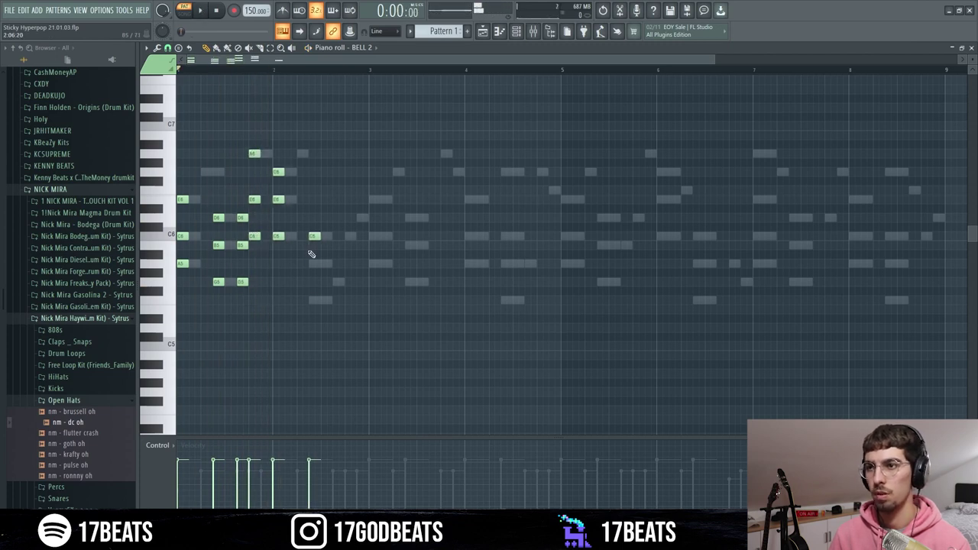
left_click(351, 199)
key("space")
key("space")
Duplicate the two-bar BELL 2 chord pattern until it fills all eight bars, and play it
key("ctrl+a")
left_click_drag(354, 235, 563, 235)
key("ctrl+a")
key("ctrl+b")
key("ctrl+d")
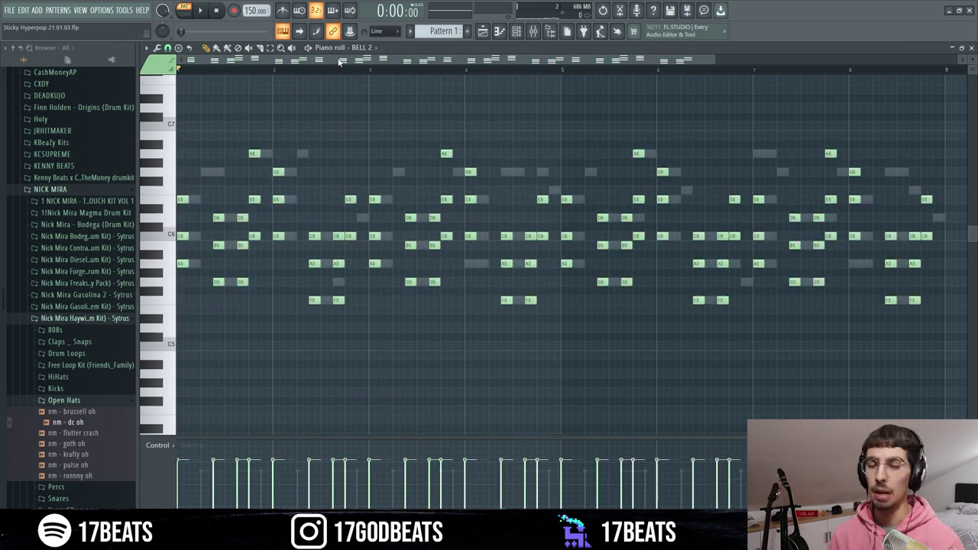
key("space")
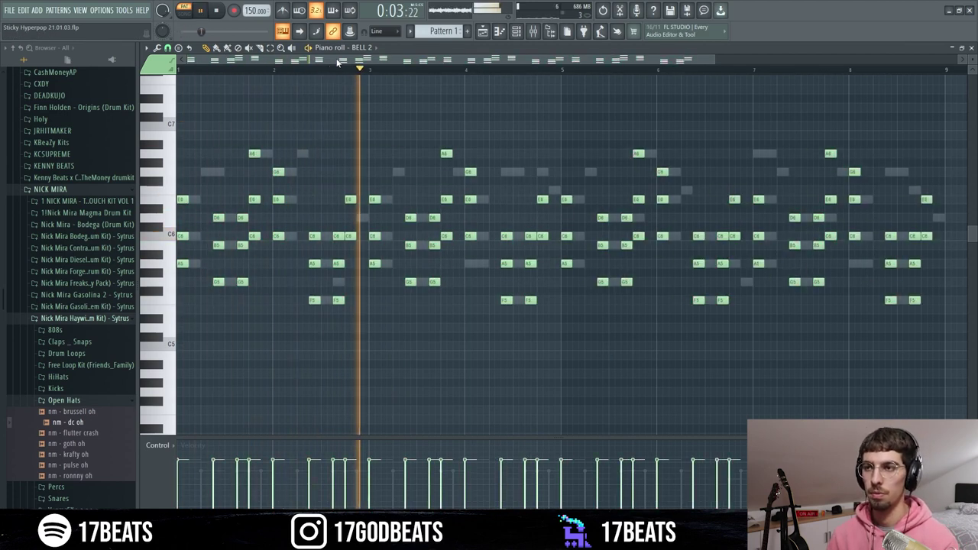
key("space")
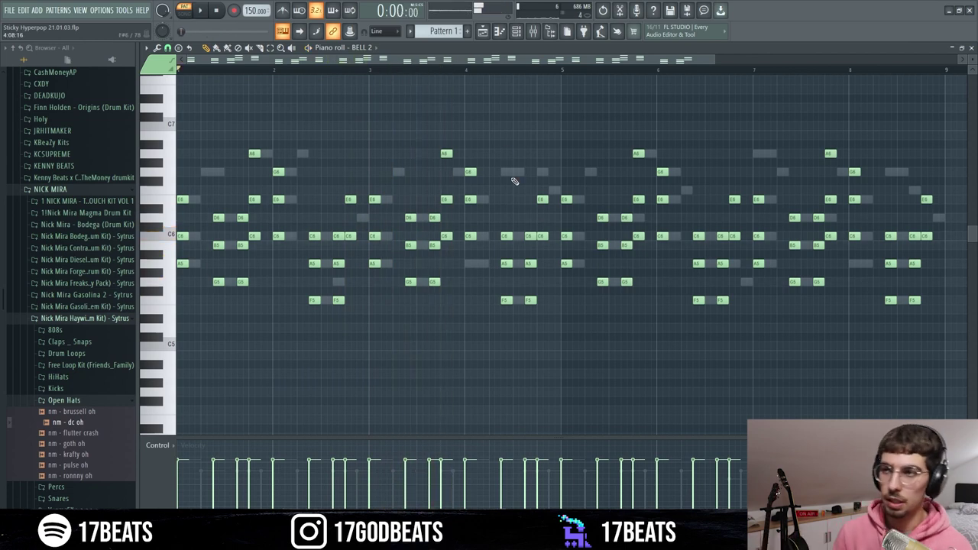
Show the BELLPIANO channel's instrument and open the channel's piano roll
left_click_drag(370, 71, 21, 108)
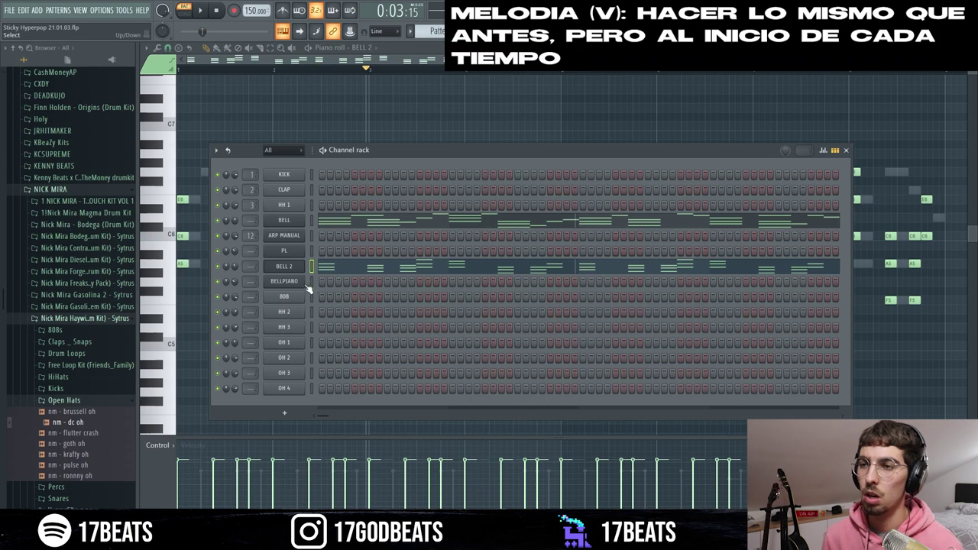
left_click(299, 289)
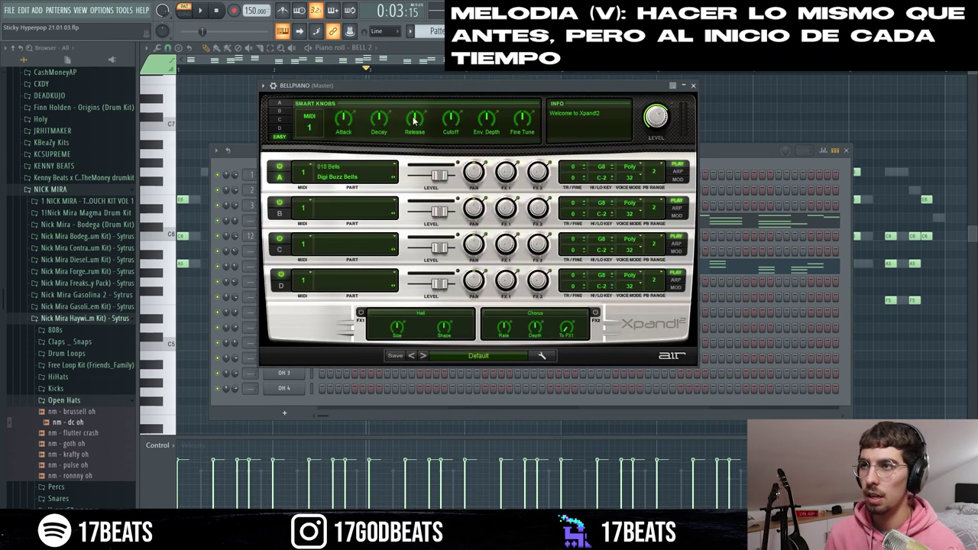
left_click_drag(429, 91, 448, 105)
right_click(303, 280)
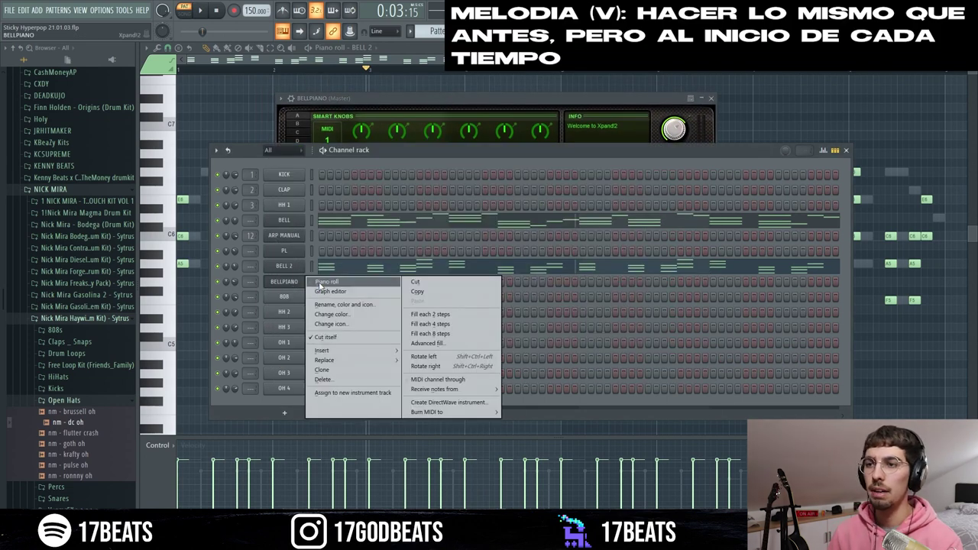
left_click(326, 282)
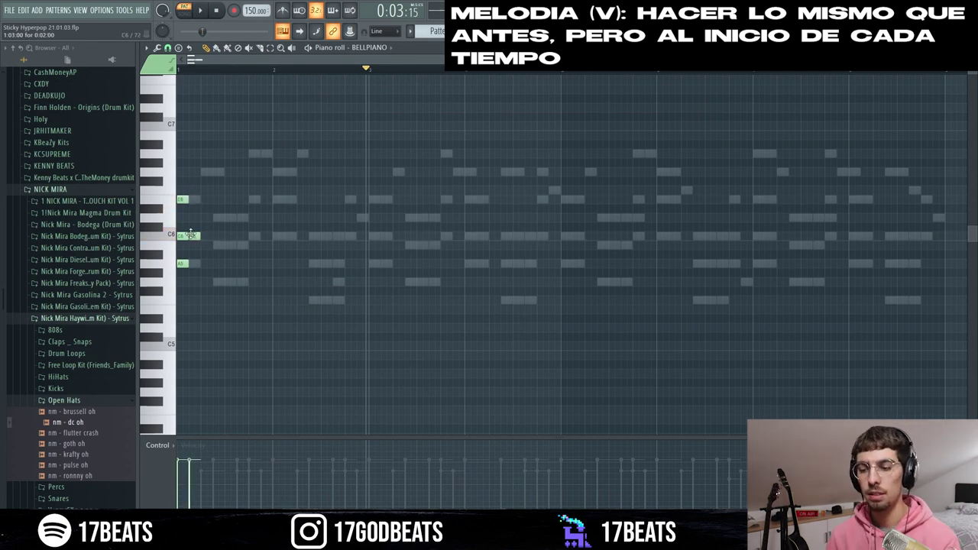
Place short BELLPIANO chords at the start of each beat in bars 1–2 and duplicate them to fill eight bars
left_click(194, 202)
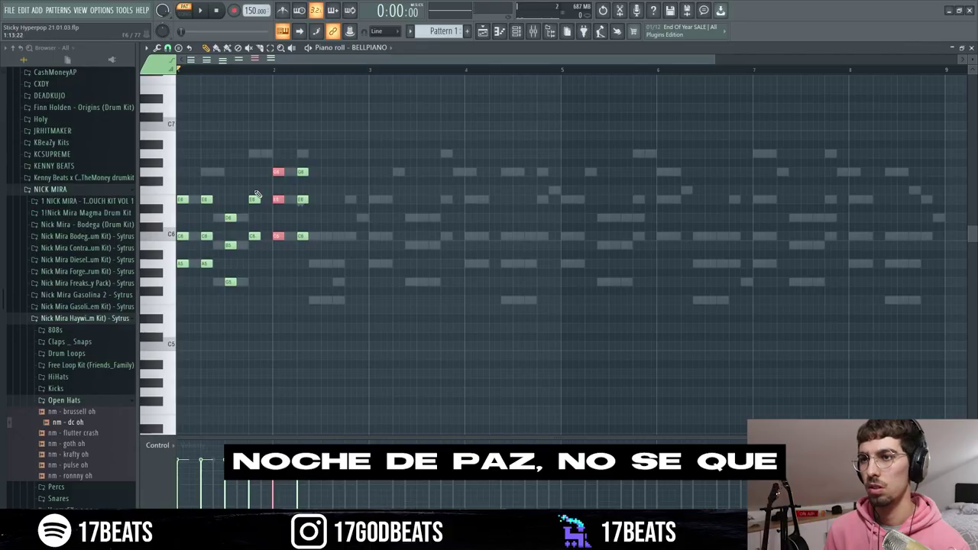
key("space")
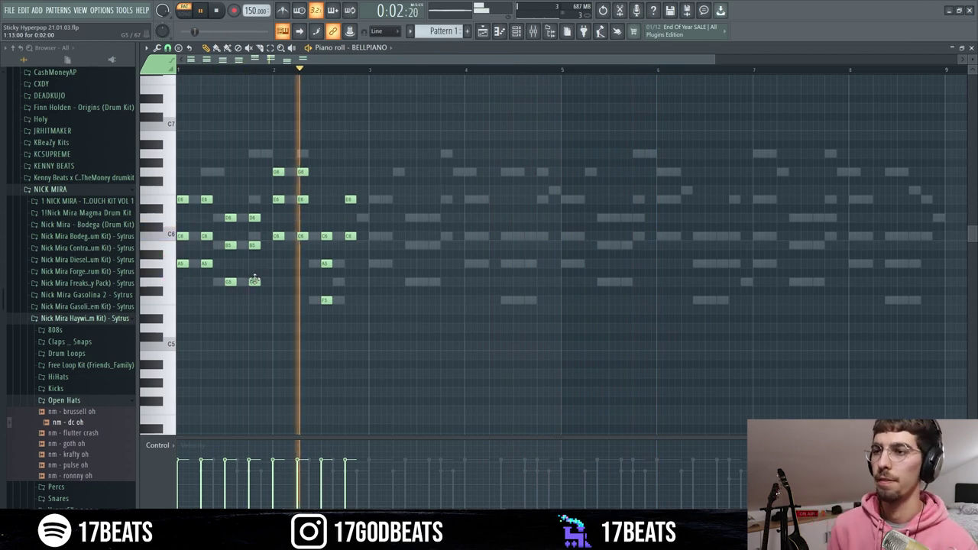
left_click_drag(181, 200, 373, 200)
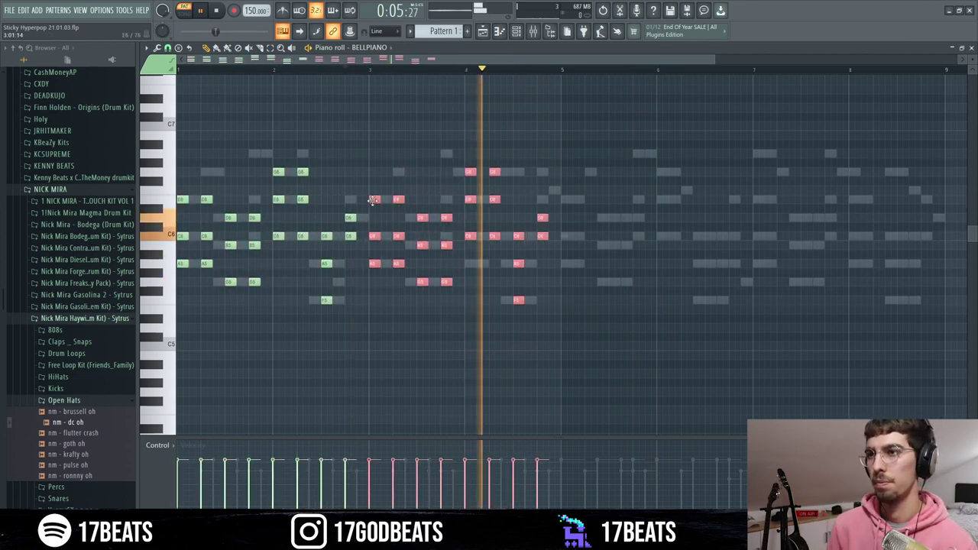
left_click_drag(687, 377, 178, 149)
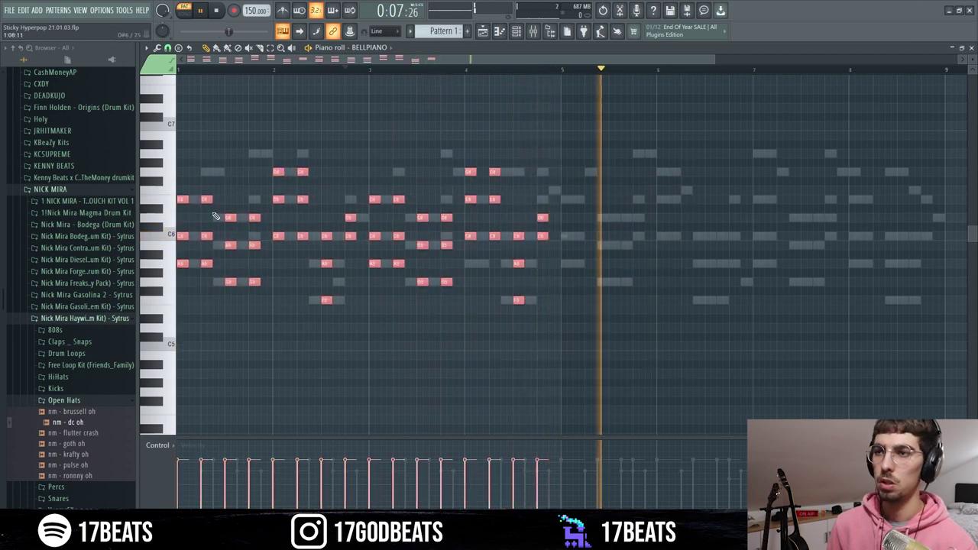
key("ctrl+b")
left_click_drag(541, 211, 570, 211)
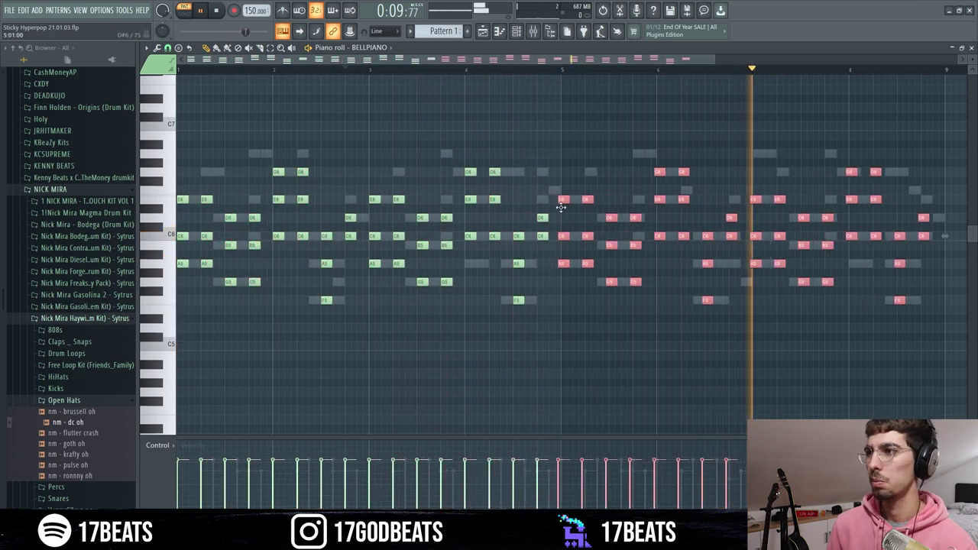
Lower the BELL channel's volume in the channel rack while the three bell parts play together
left_click(516, 31)
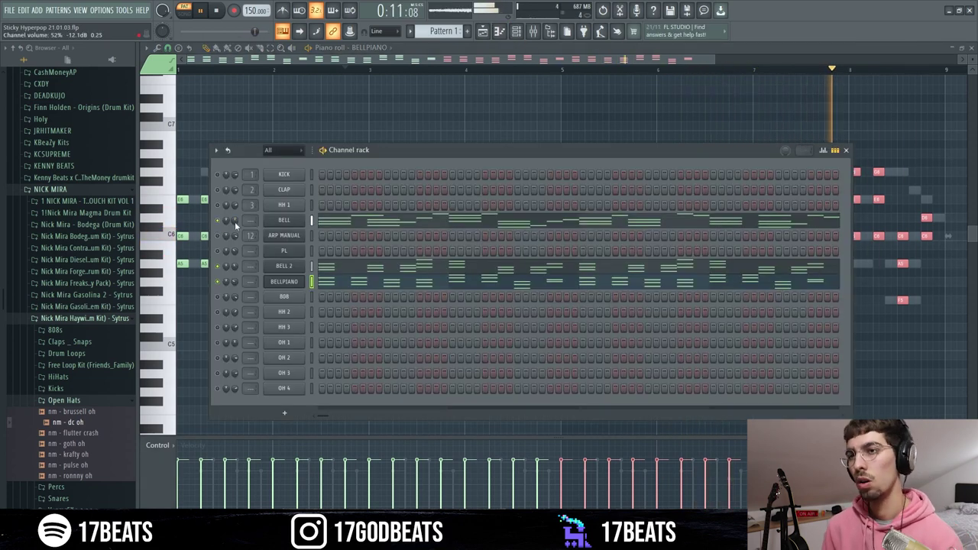
scroll(235, 222, "down", 2)
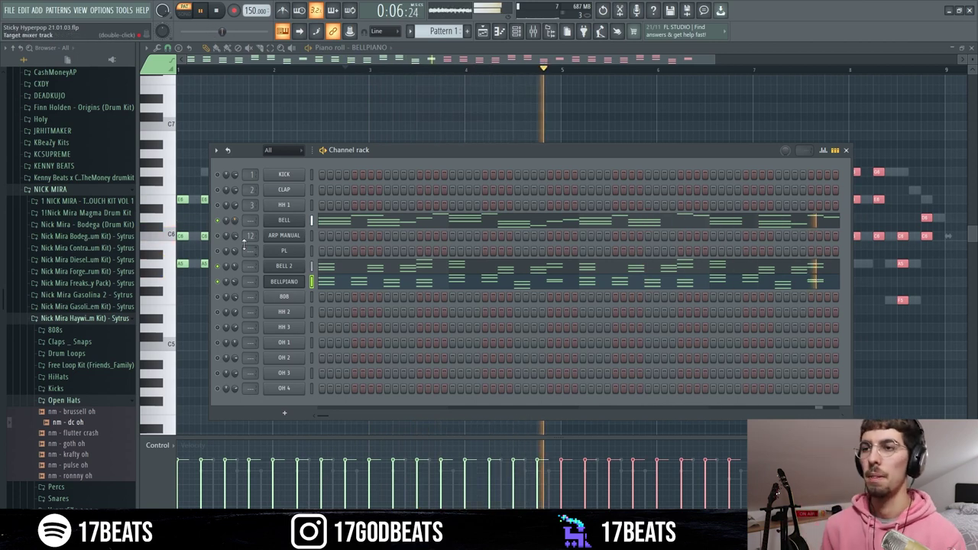
key("space")
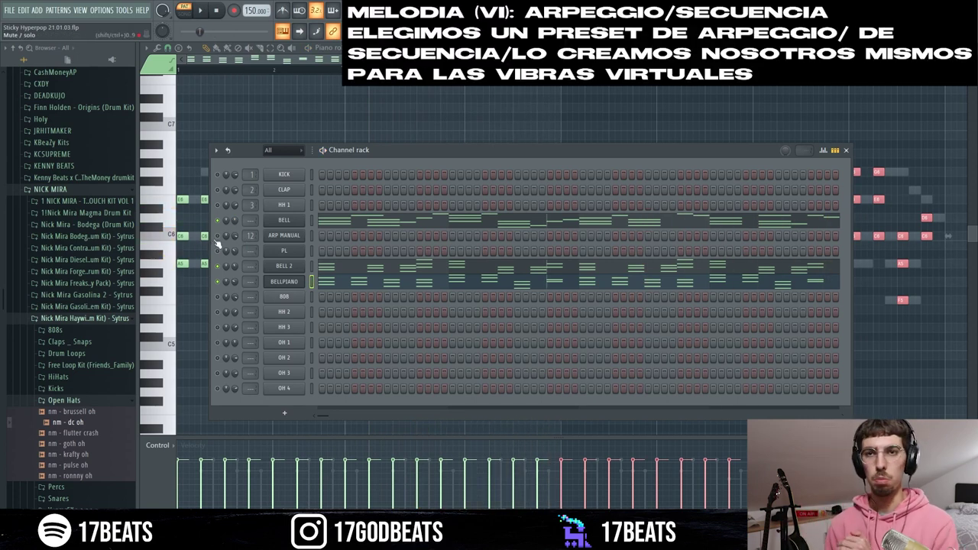
Open the ARP MANUAL synth, audition its SEQ - LarryBird preset, and bring up its empty piano roll
left_click(284, 235)
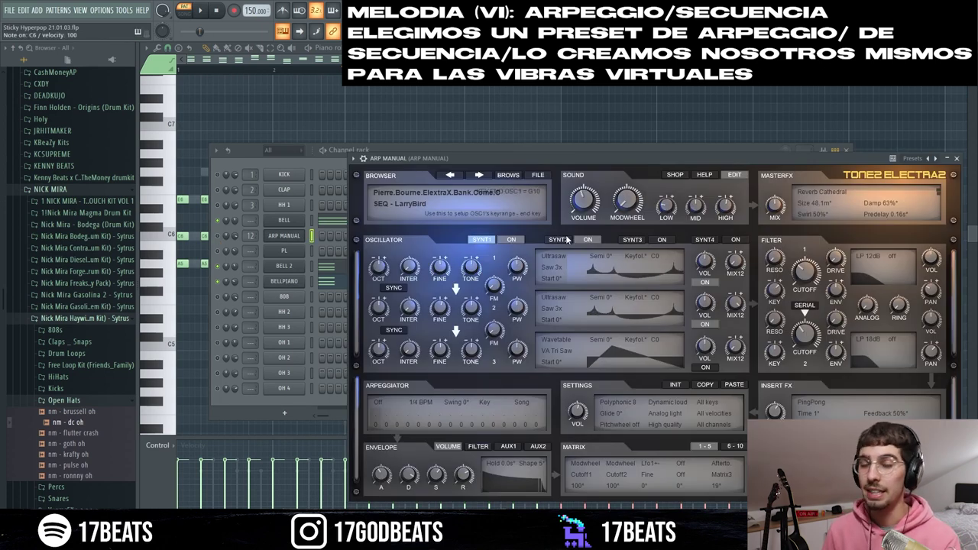
key("w")
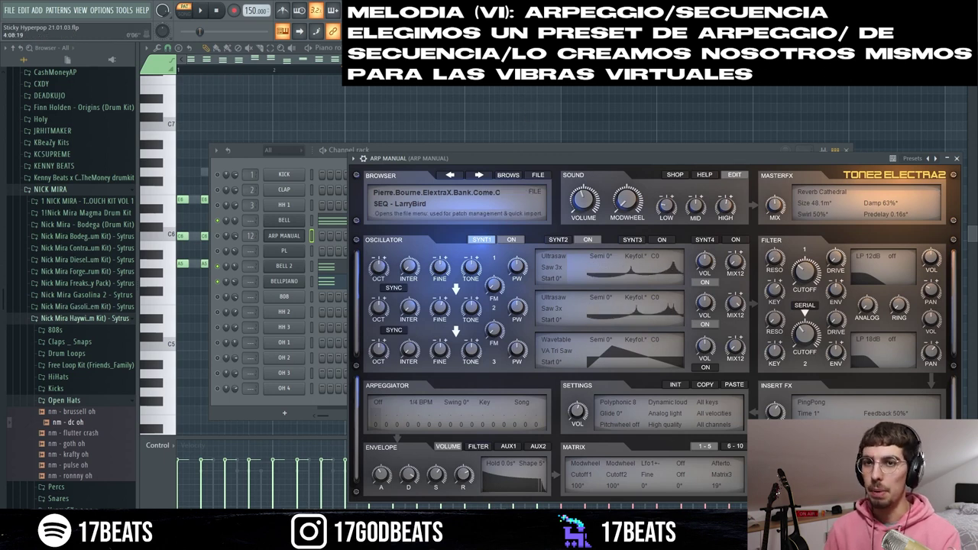
key("q")
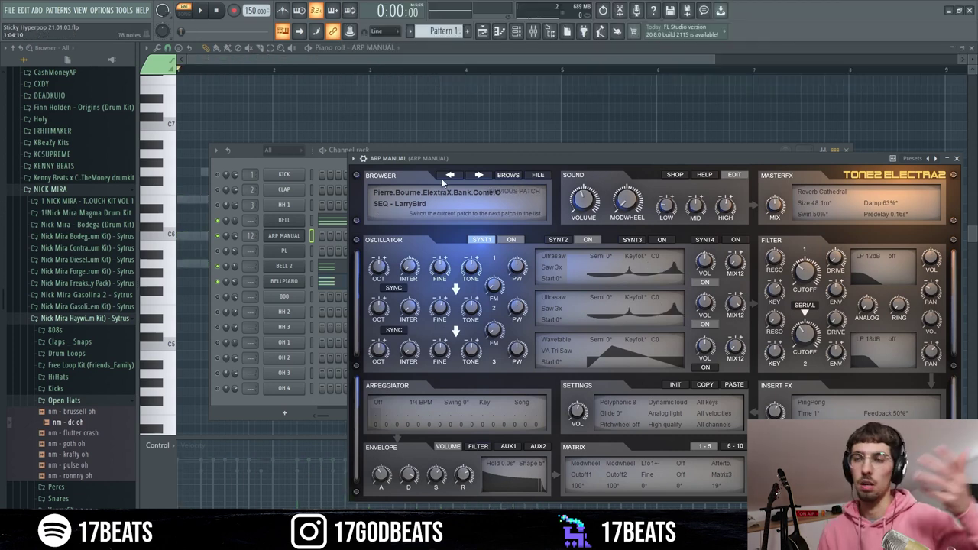
left_click(482, 49)
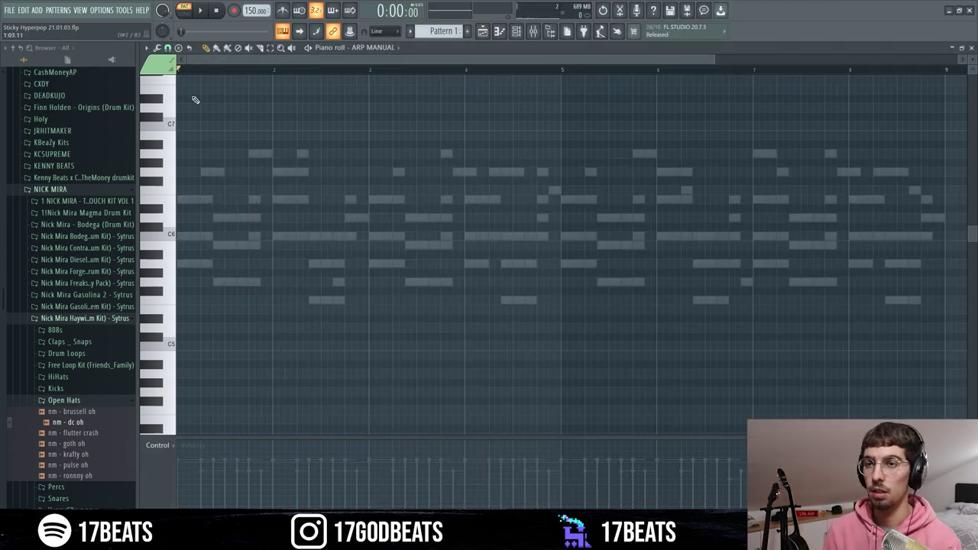
Write the bar 1 arpeggio as short consecutive notes E6, C6, A5, D6, B5, G5, D6, B5, and play it
left_click(183, 201)
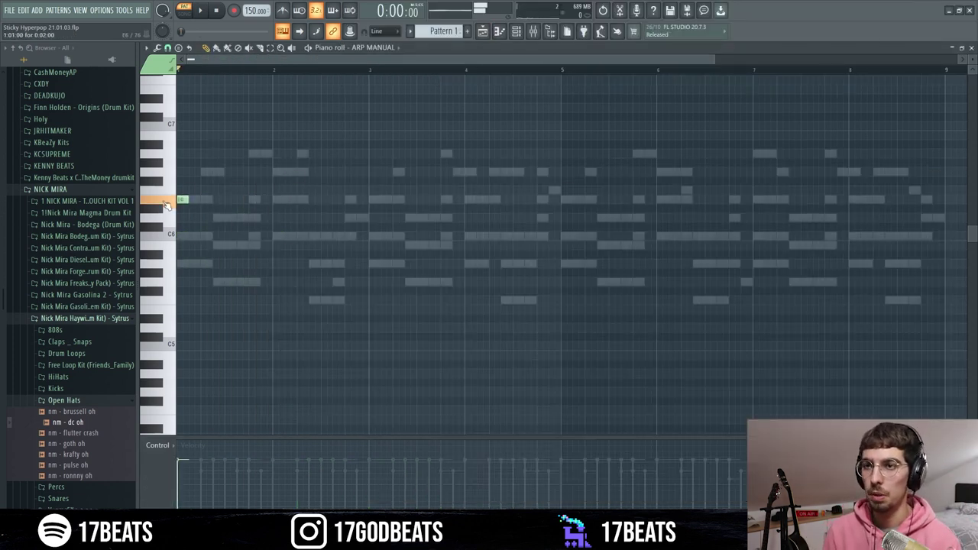
left_click(205, 266)
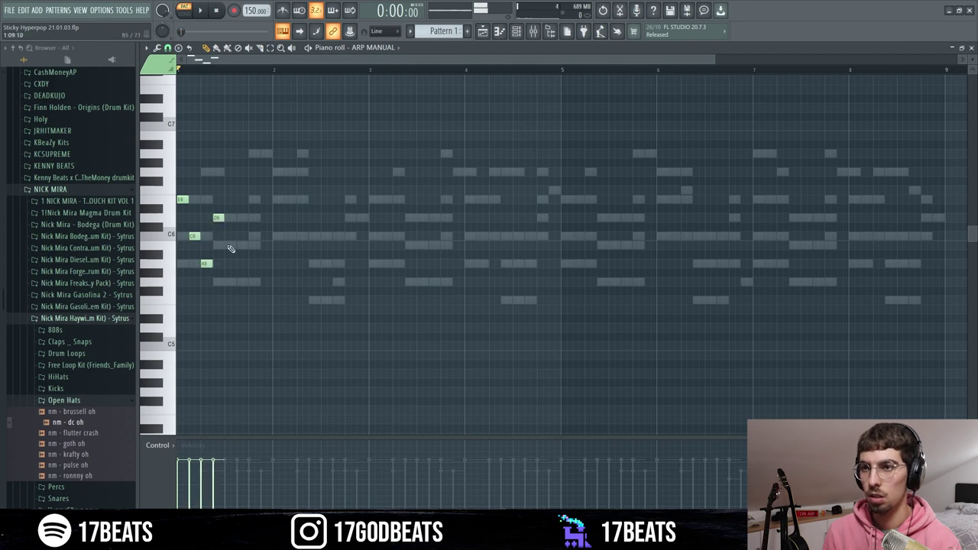
left_click(242, 282)
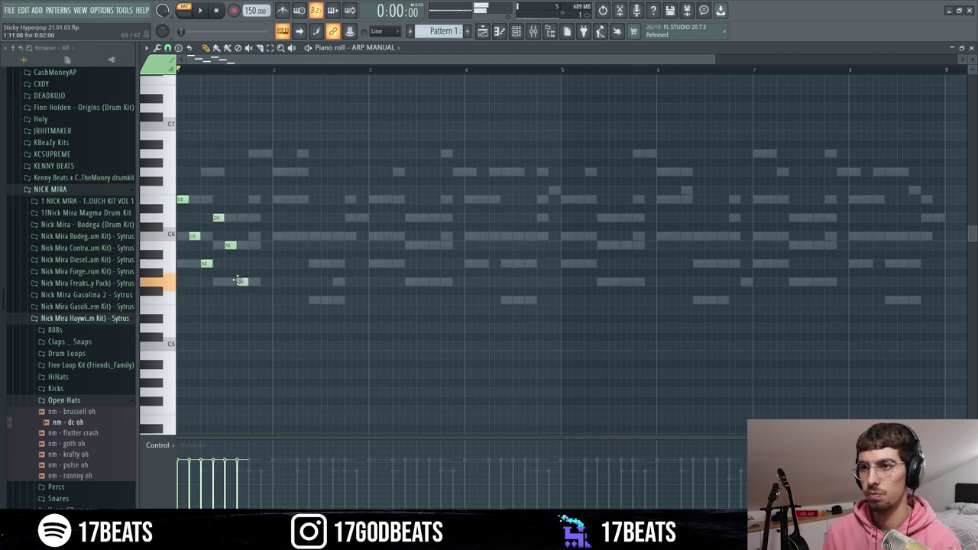
left_click(254, 200)
left_click(266, 218)
left_click_drag(260, 207, 257, 219)
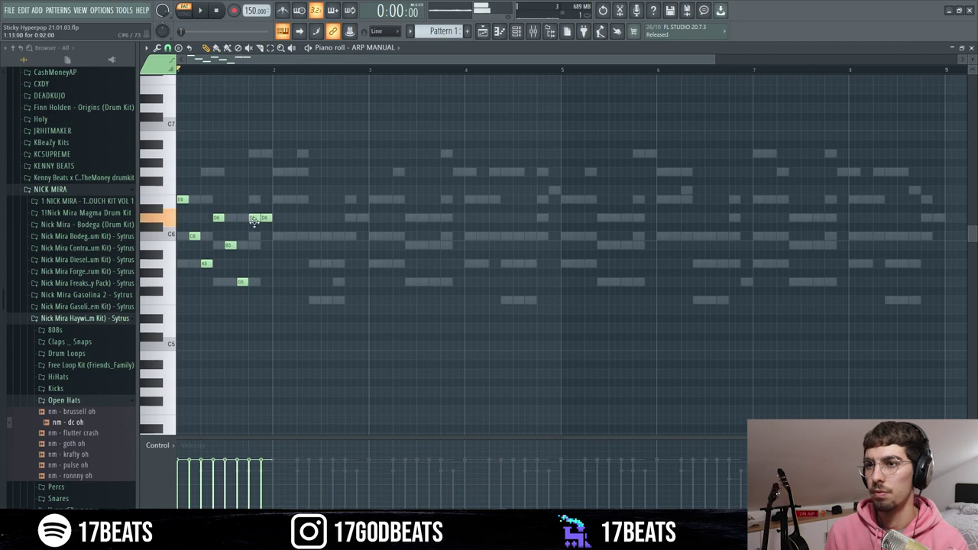
key("space")
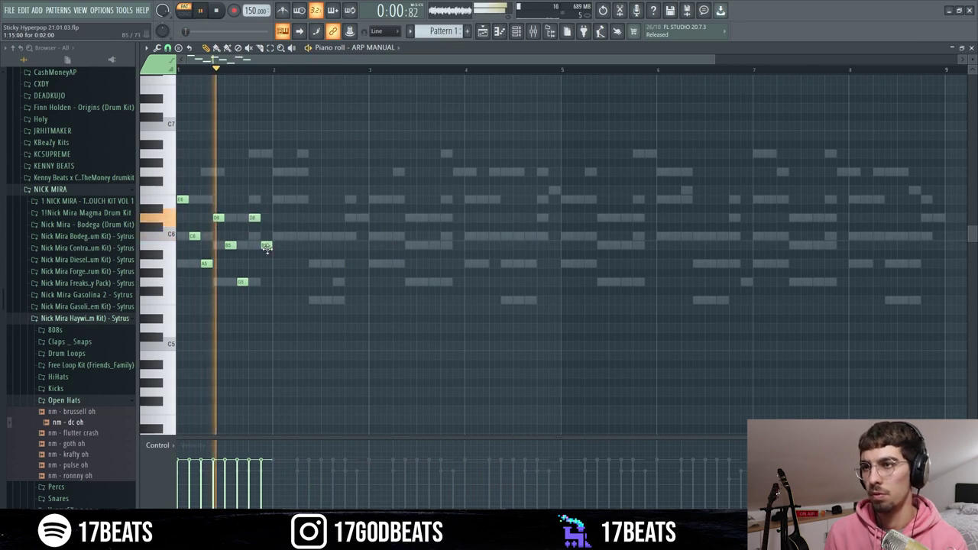
key("space")
Write the bar 2 arpeggio as short consecutive notes G6, D6, B5, C6, A5, F5, C6, A5, and play it
left_click(278, 171)
left_click(291, 199)
left_click(302, 235)
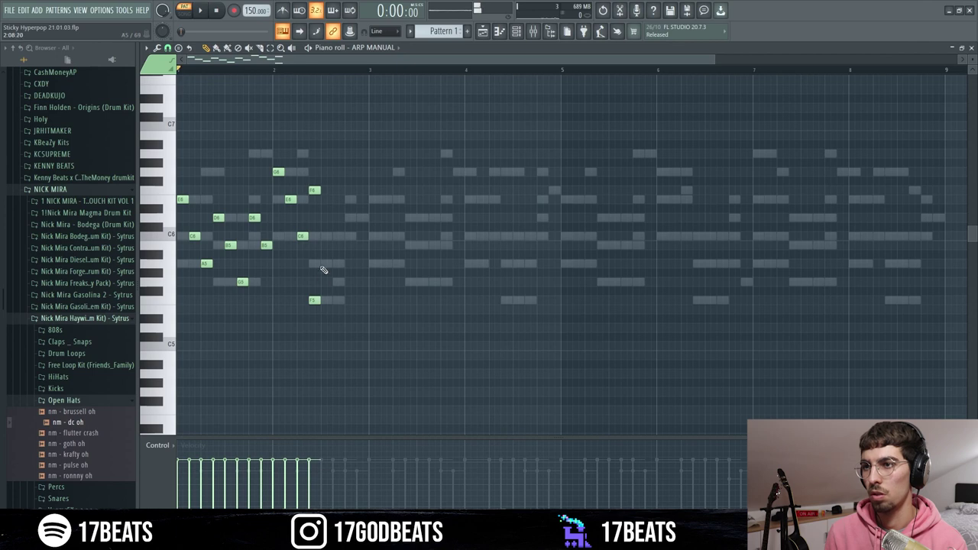
left_click(326, 262)
left_click_drag(314, 180, 350, 218)
left_click(350, 218)
left_click(362, 236)
key("space")
left_click(349, 199)
key("space")
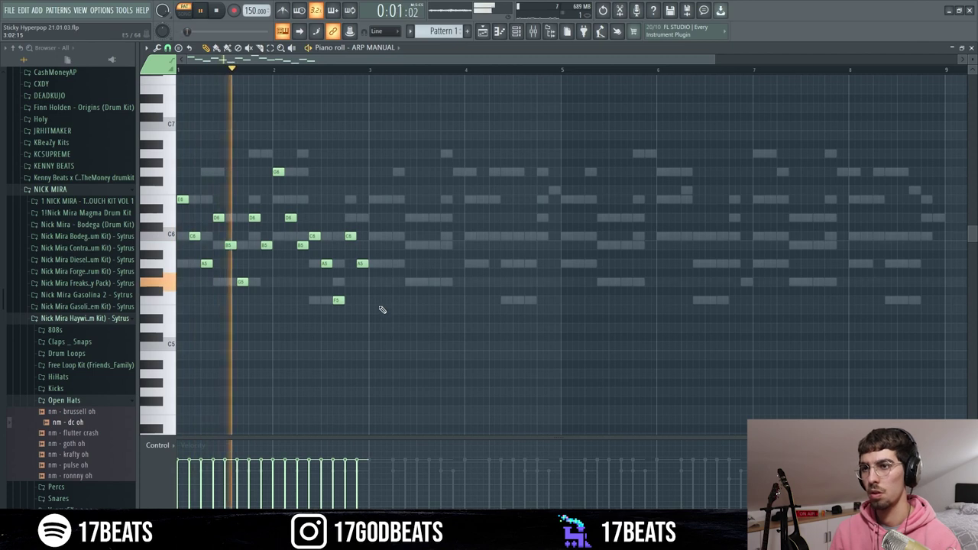
Duplicate the two-bar ARP MANUAL arpeggio to fill all eight bars and play it back
left_click_drag(382, 345, 181, 104)
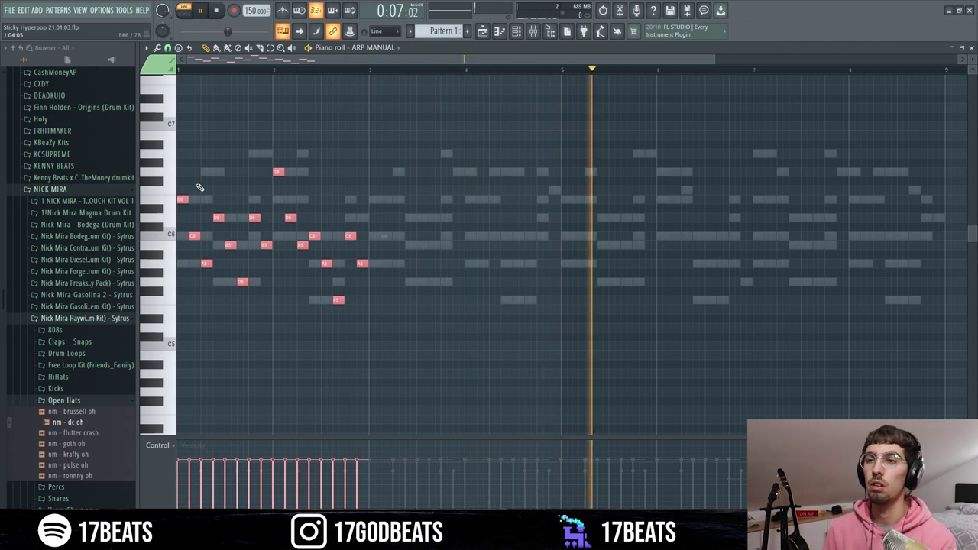
left_click_drag(182, 202, 378, 207)
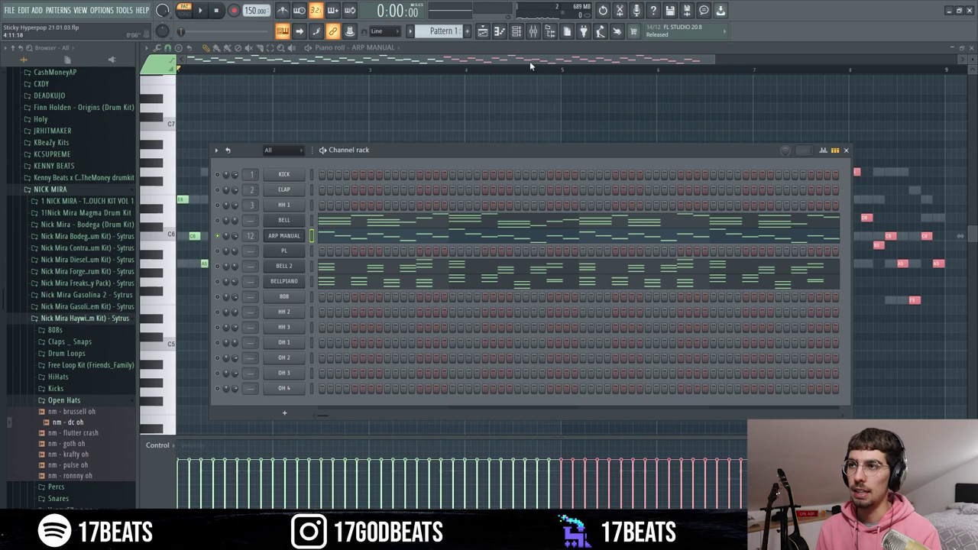
key("F6")
key("space")
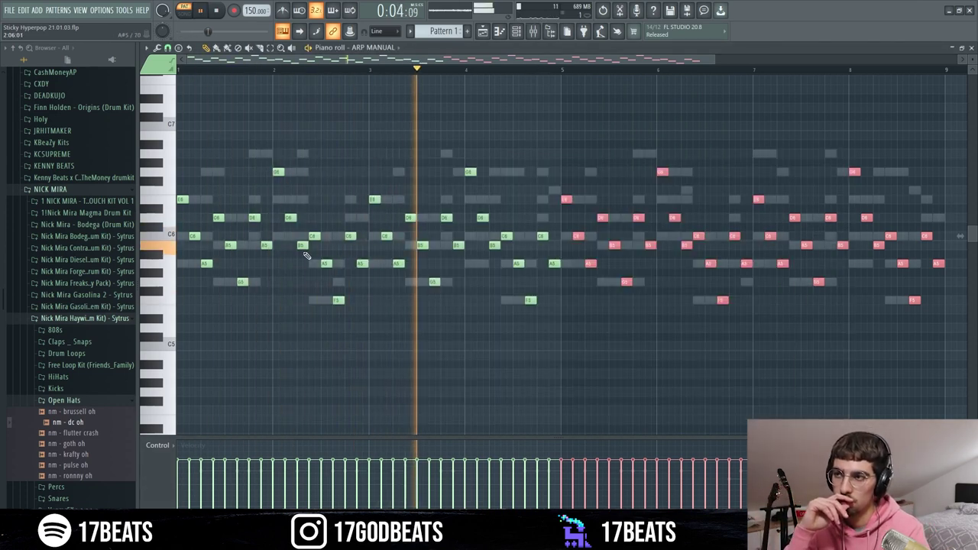
key("space")
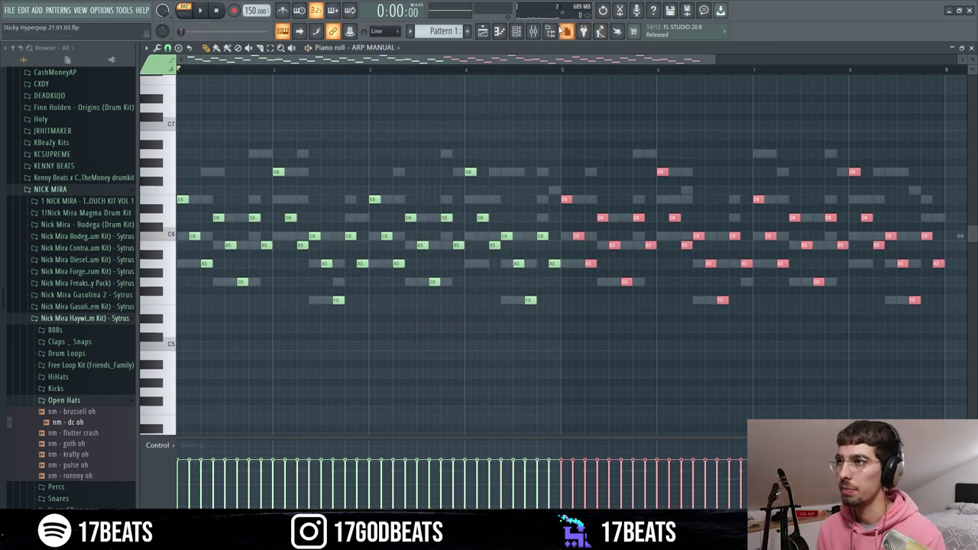
Enable the Gross Beat effect on the ARP MANUAL mixer track and open its window
left_click(533, 30)
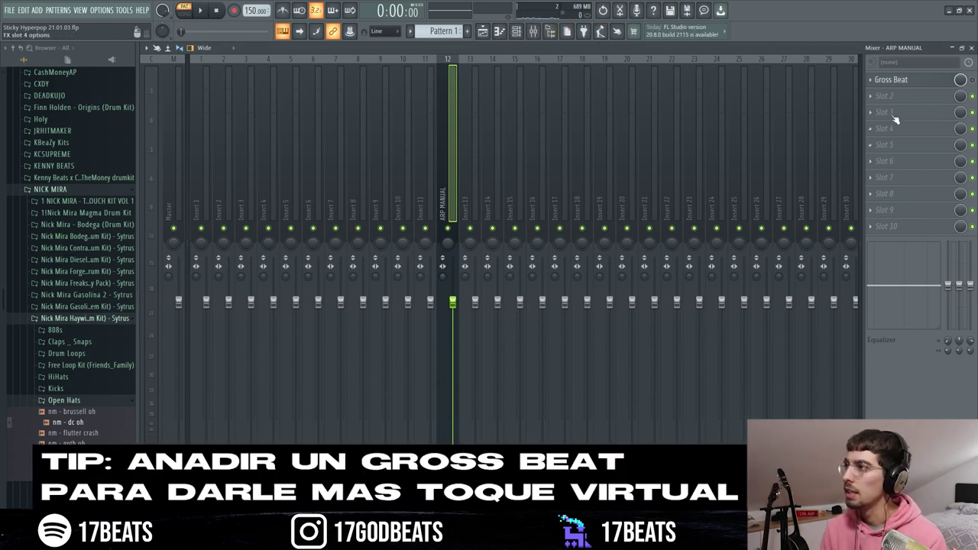
left_click(920, 83)
left_click(970, 80)
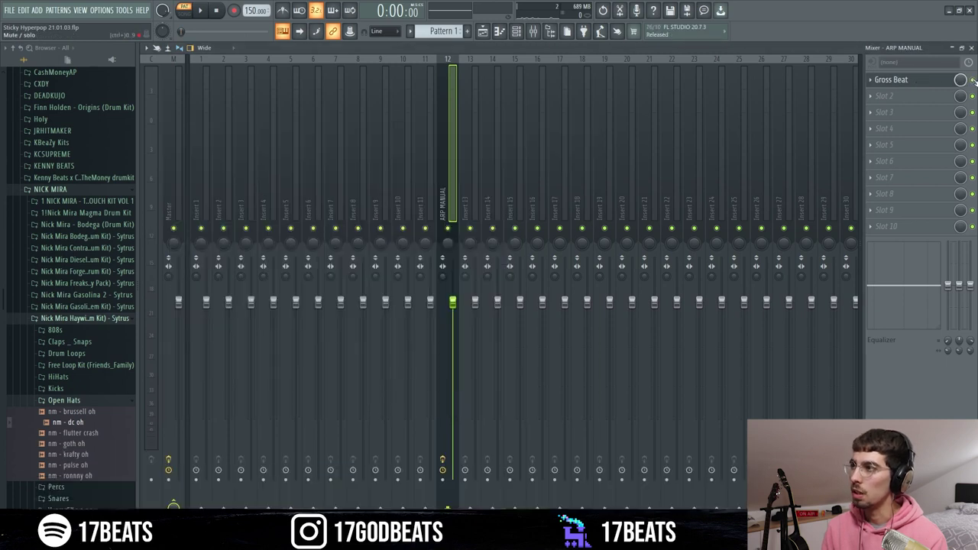
left_click(944, 83)
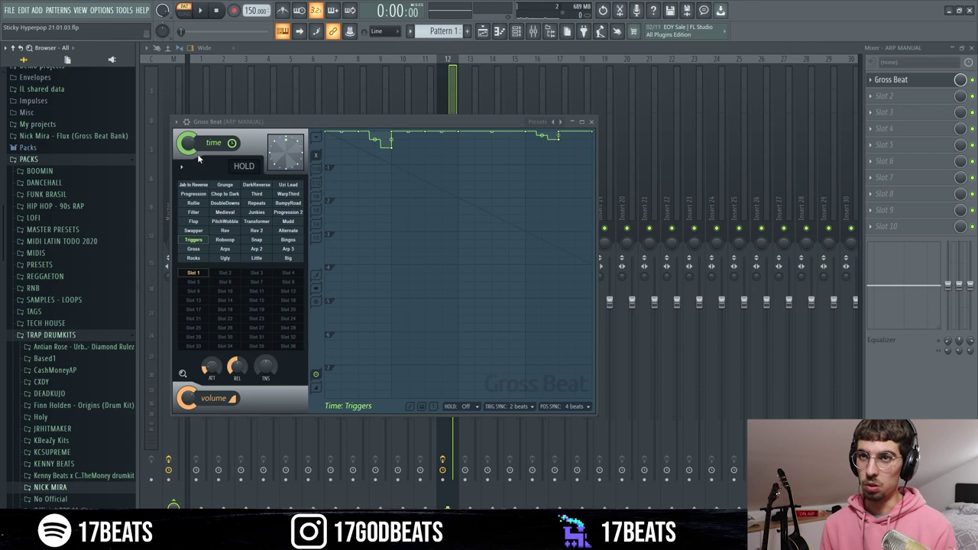
Look through the Gross Beat presets and play the pattern to hear the processed ARP MANUAL arpeggio
left_click(70, 136)
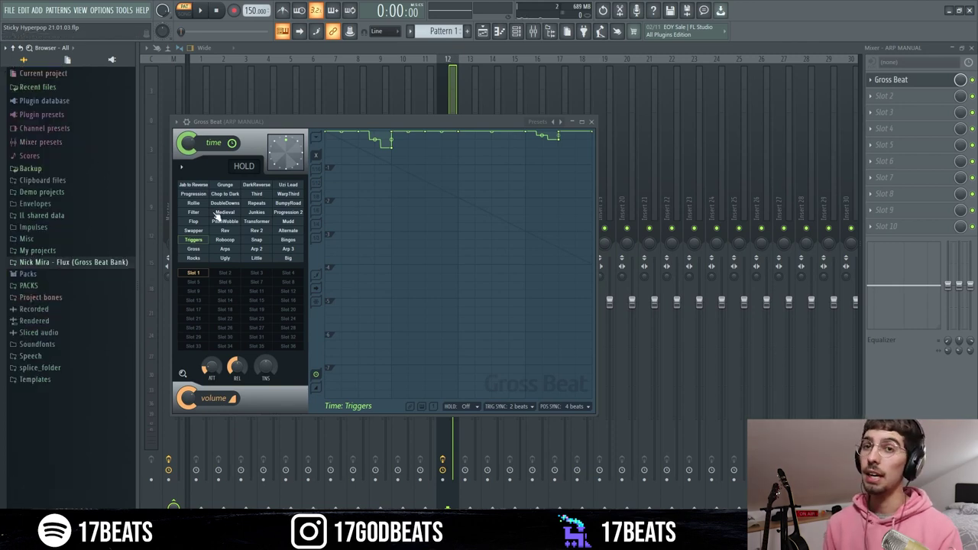
left_click(562, 122)
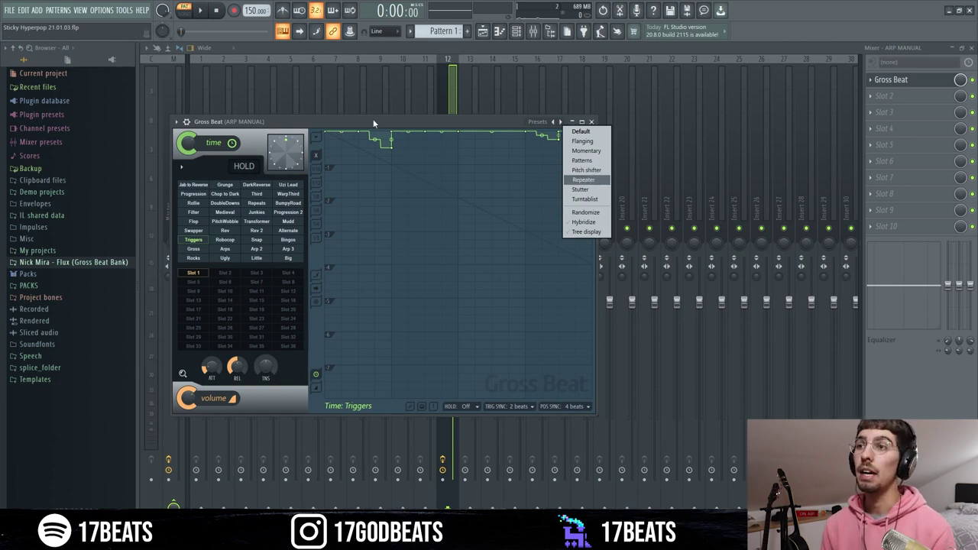
left_click(373, 117)
key("space")
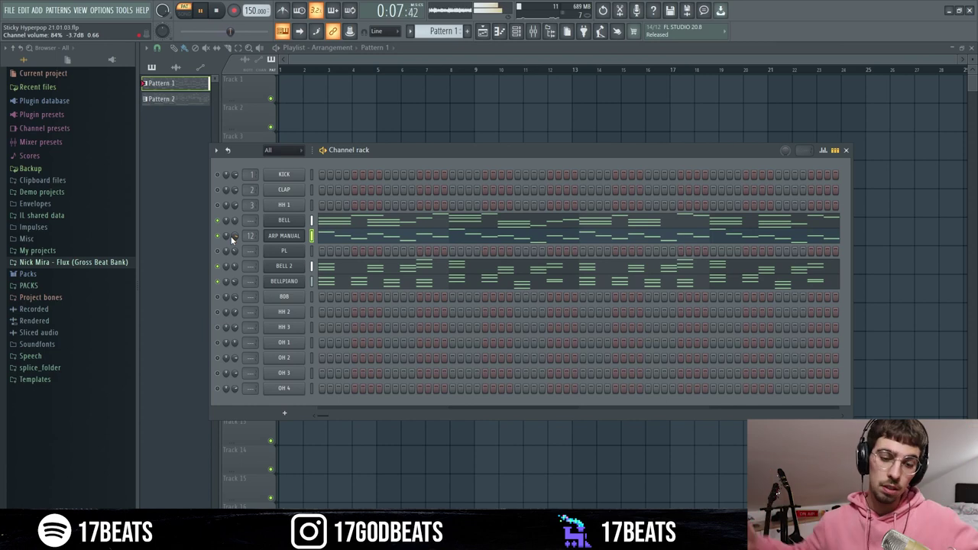
key("space")
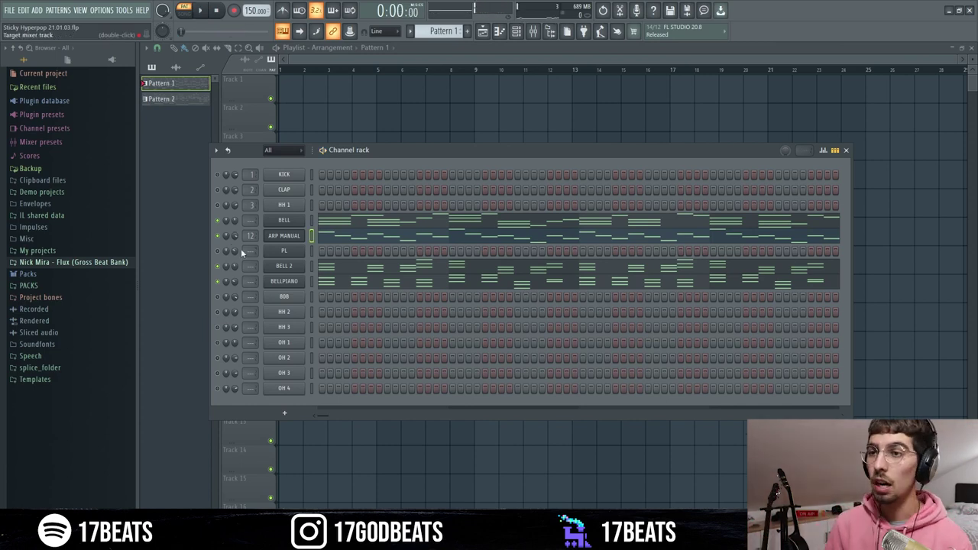
Check the PL channel's Serum sound and start its melody in bar 1 with short C6 and G6 notes
left_click(275, 252)
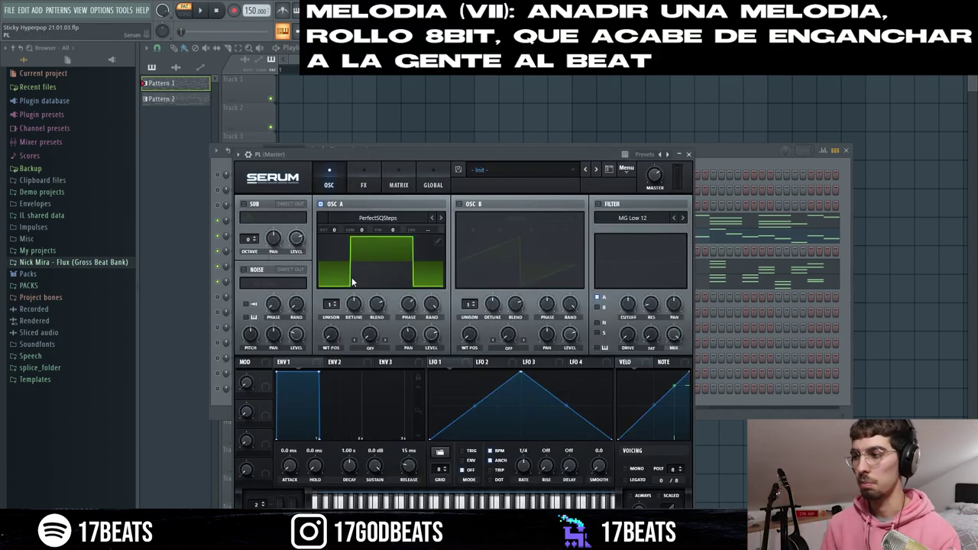
left_click(715, 159)
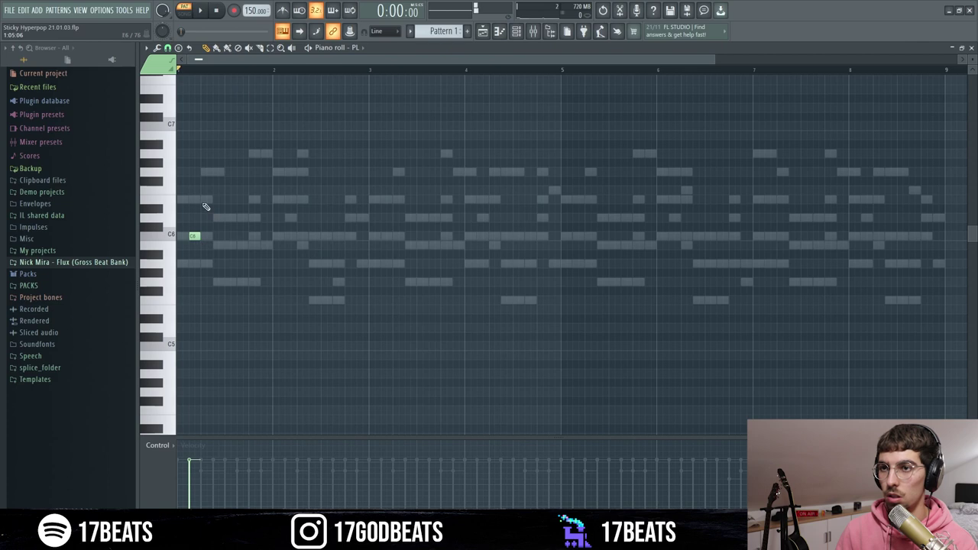
left_click_drag(218, 190, 219, 172)
key("space")
key("space")
left_click(517, 31)
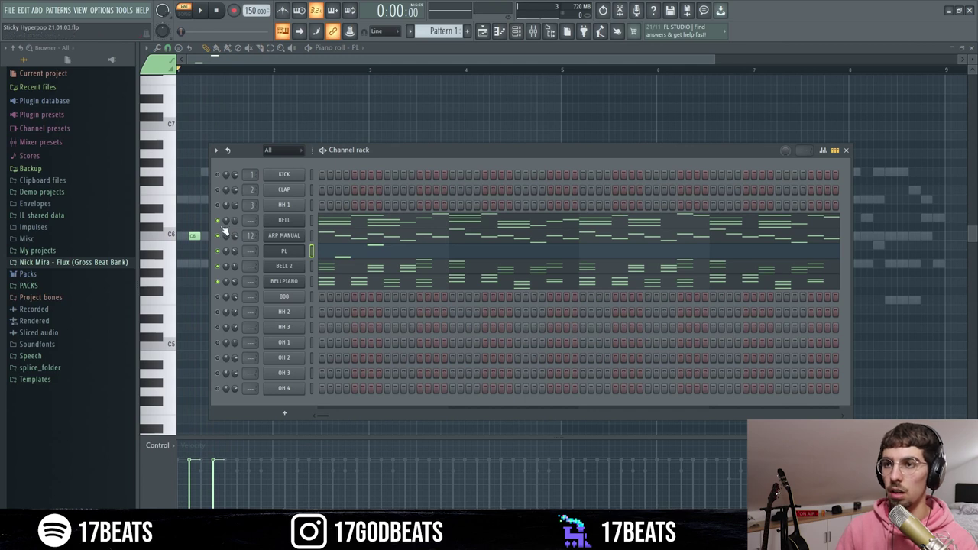
left_click(417, 59)
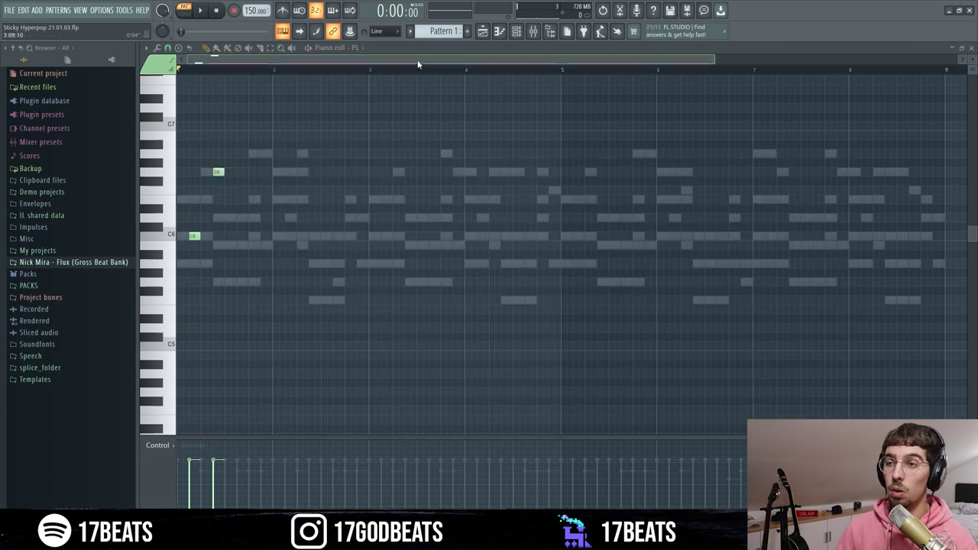
Add a quick descending run A6, G6, F6, E6 at the end of bar 1 in the PL melody and play it
left_click(251, 154)
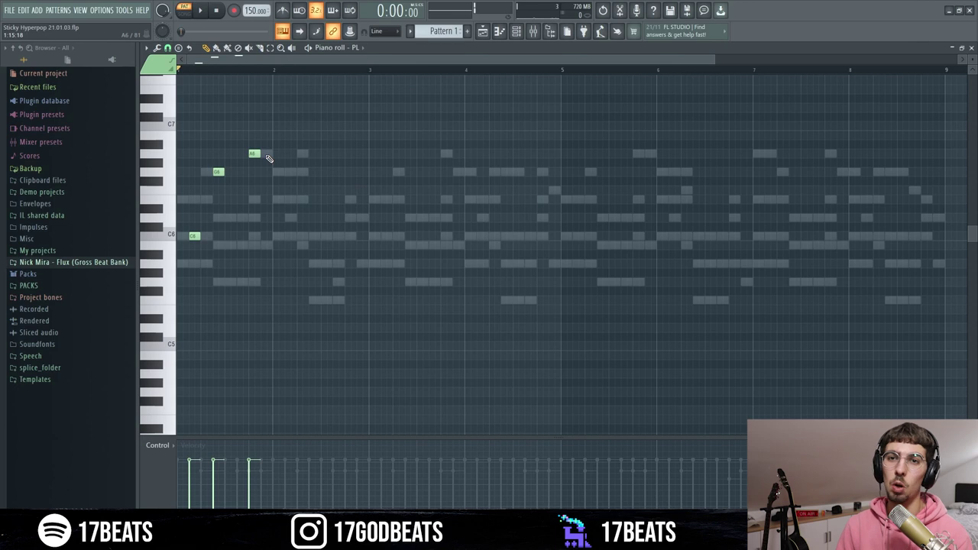
left_click(260, 171)
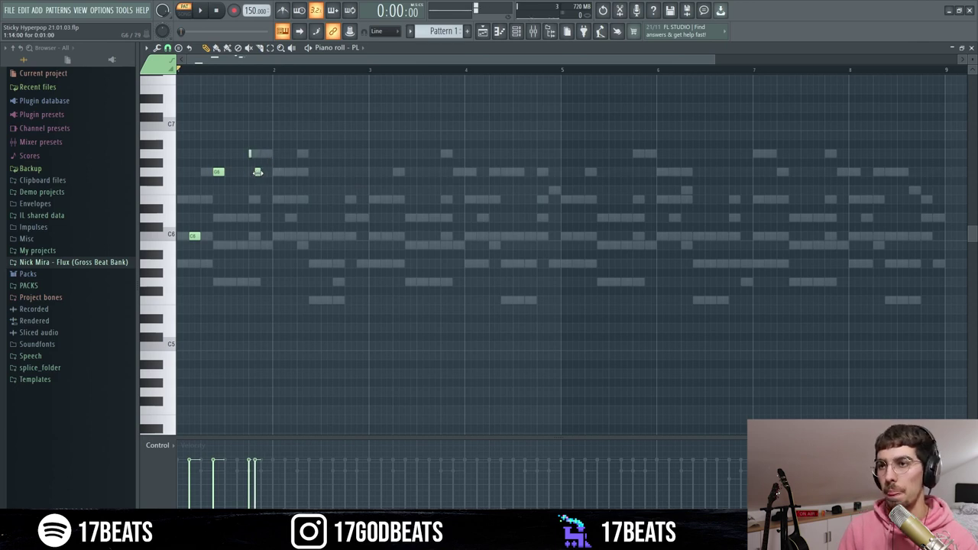
left_click(262, 189)
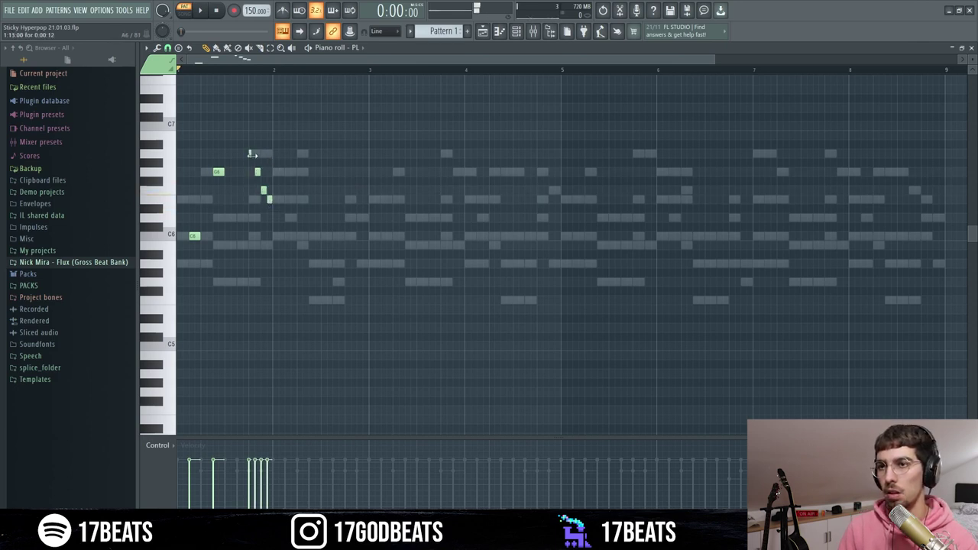
key("space")
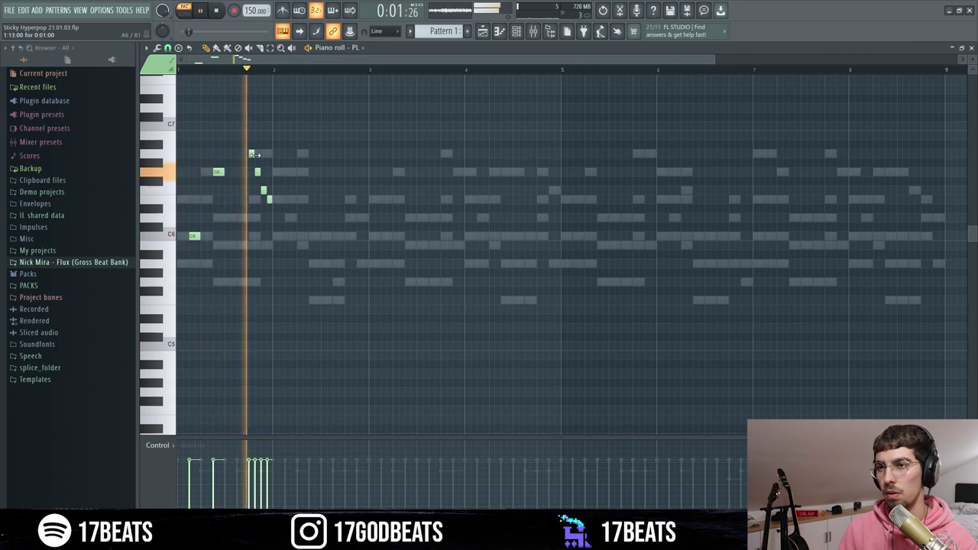
key("space")
Lower bar 1's G6 before the run to E6, write D6, D6, E6, G6, F6 in bar 2, and play it
left_click(278, 219)
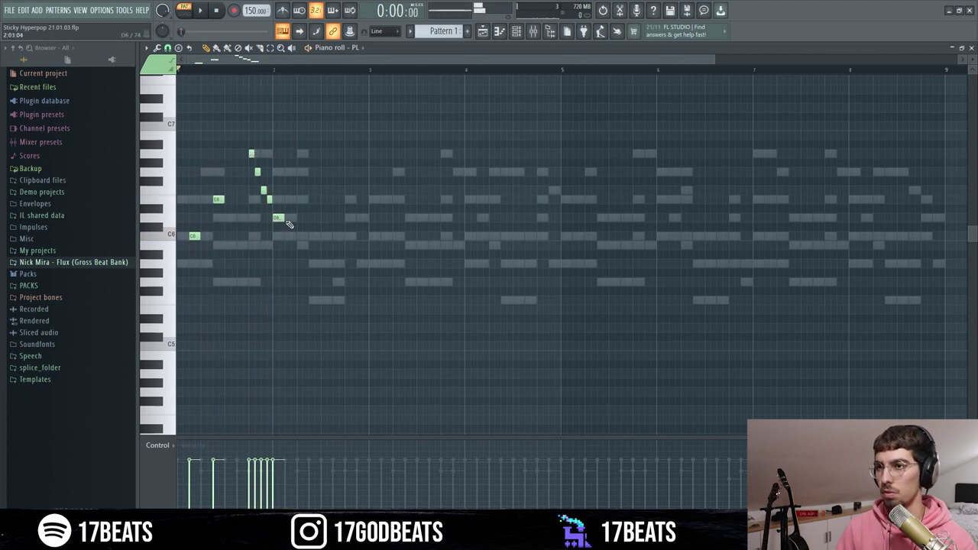
left_click_drag(292, 220, 289, 221)
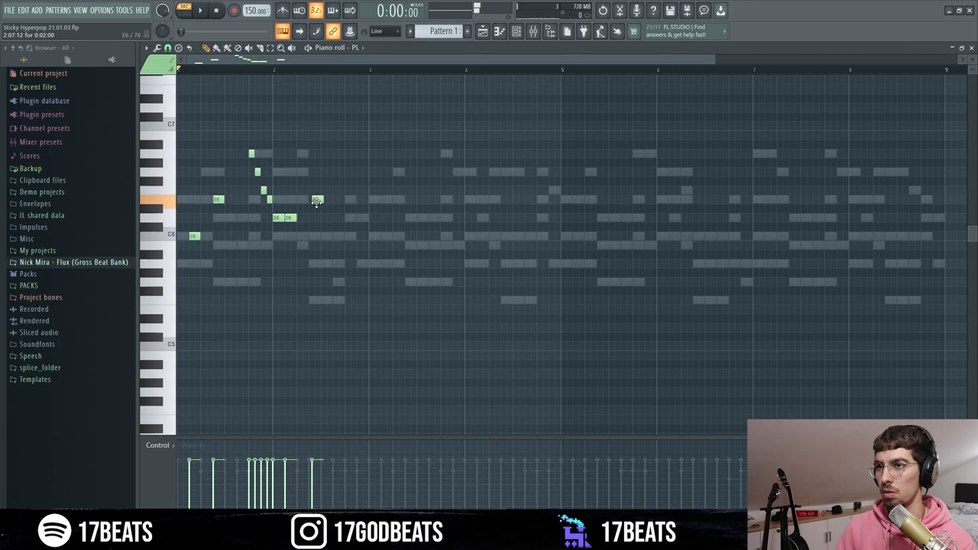
key("space")
left_click_drag(367, 191, 361, 190)
key("space")
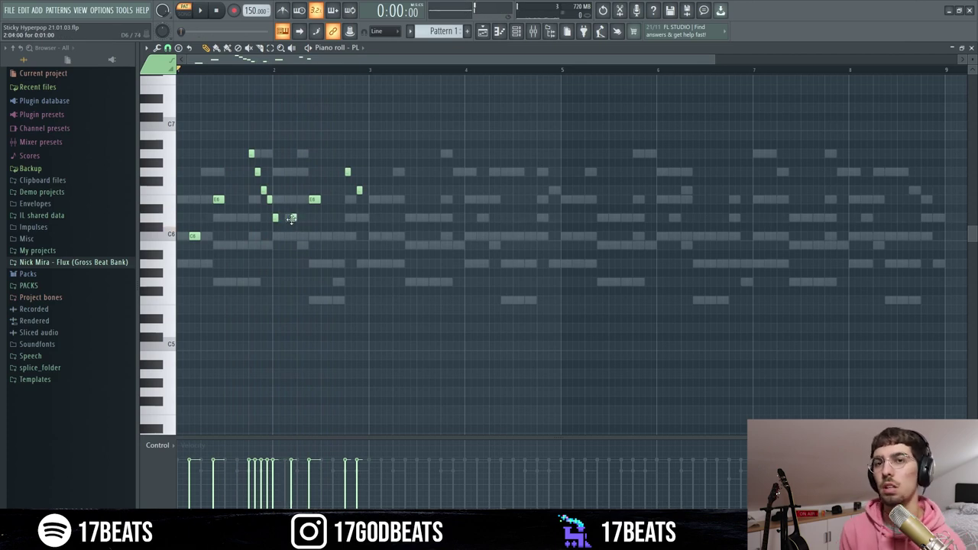
key("space")
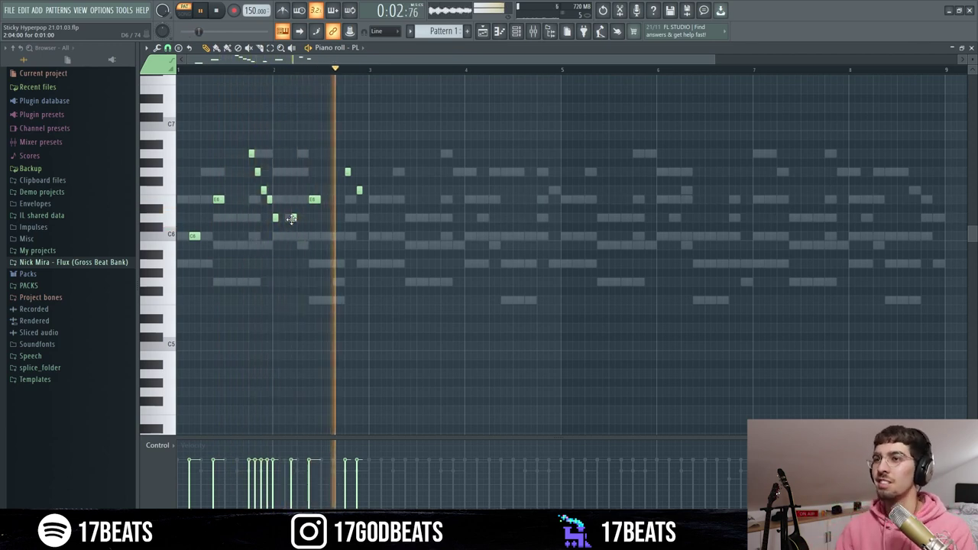
key("space")
Place short E6 and G6 notes in the first half of bar 3 and play the PL melody
left_click(385, 200)
left_click(409, 172)
key("space")
key("space")
key("space")
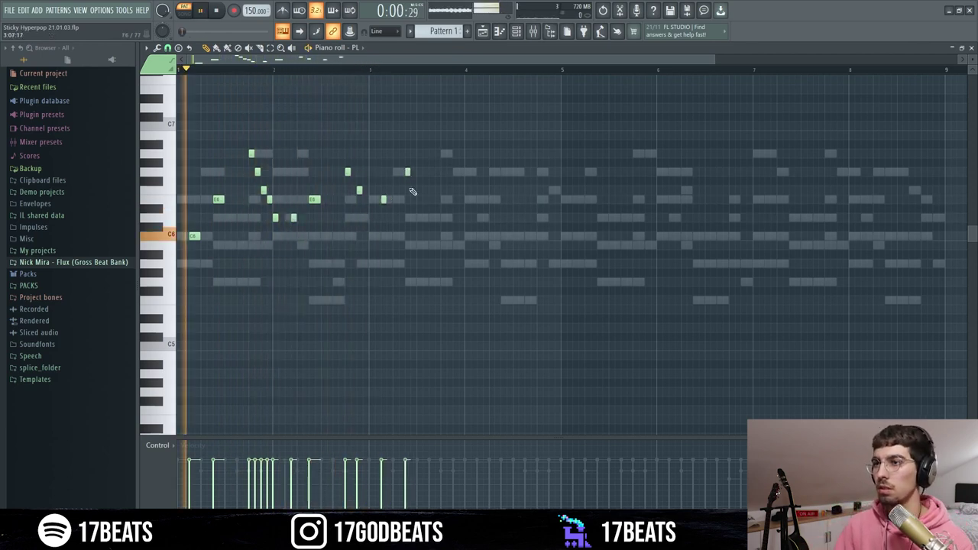
Add the run A6, G6, F6, E6 at the end of bar 3 and D6, D6, C6 in bar 4, and play it
left_click(443, 153)
key("space")
left_click(449, 172)
left_click(455, 190)
left_click(464, 200)
left_click(485, 219)
key("space")
left_click_drag(468, 236, 502, 236)
key("space")
key("space")
Lengthen bar 2's first D6 and bar 3's E6, and finish bar 4 with short G6 and F6 notes
left_click_drag(279, 218, 284, 218)
left_click_drag(391, 200, 402, 199)
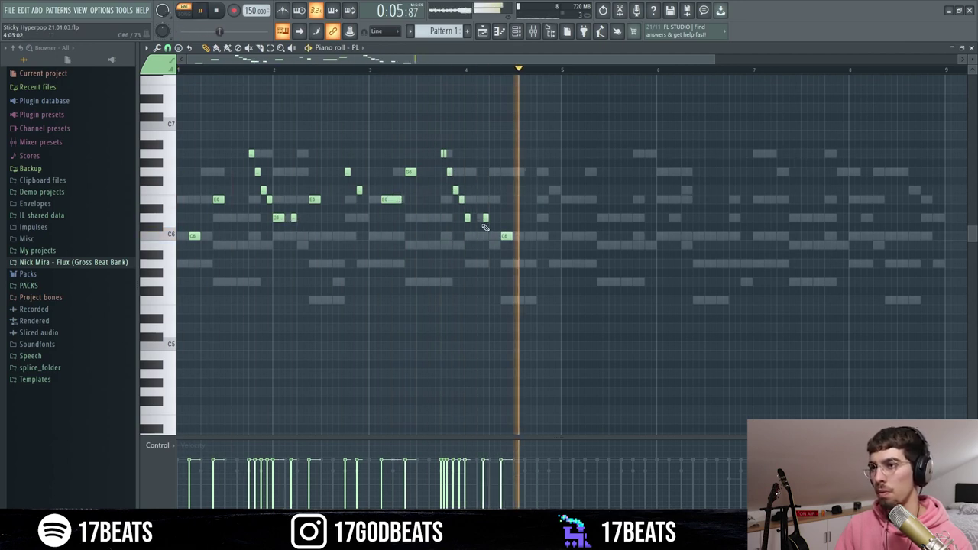
key("space")
left_click(542, 172)
left_click(555, 190)
Duplicate the four-bar PL melody into bars 5 to 8 and play it back
left_click_drag(769, 93, 177, 323)
key("ctrl+b")
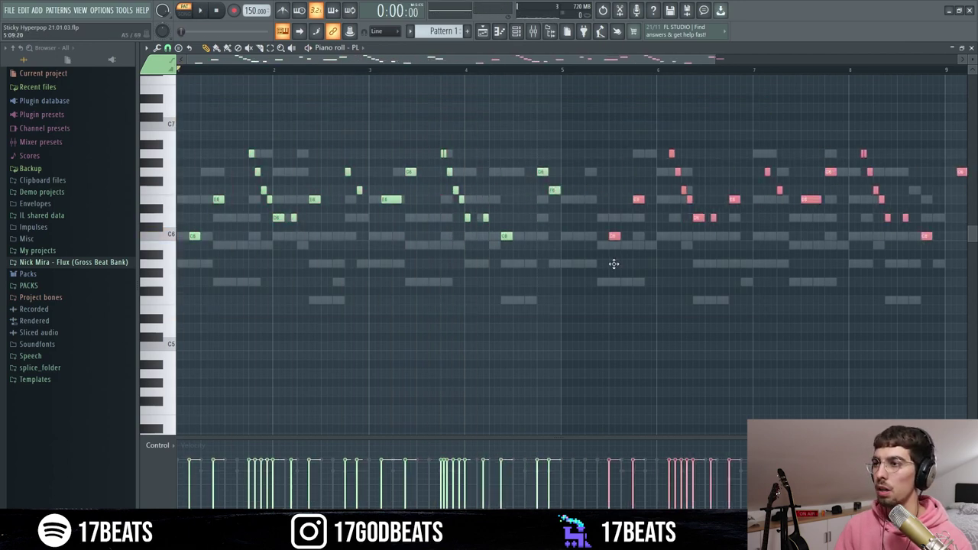
key("space")
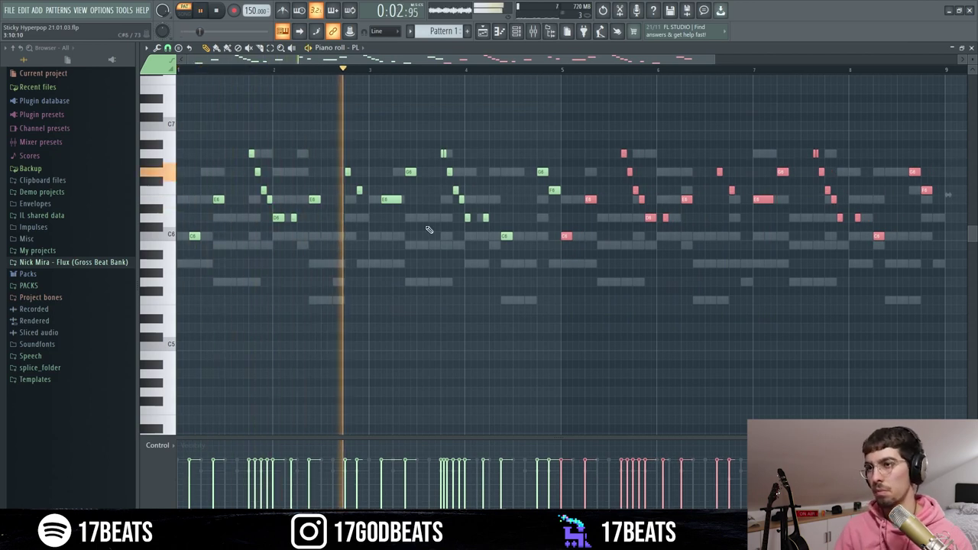
left_click_drag(400, 199, 396, 199)
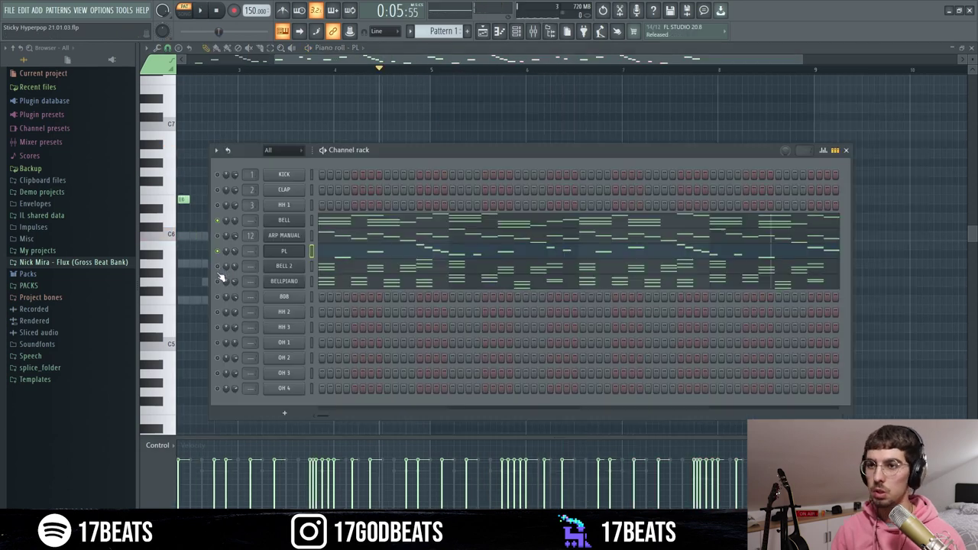
Play all melody channels together from the start and lower the ARP MANUAL channel volume
key("F6")
key("space")
left_click(201, 11)
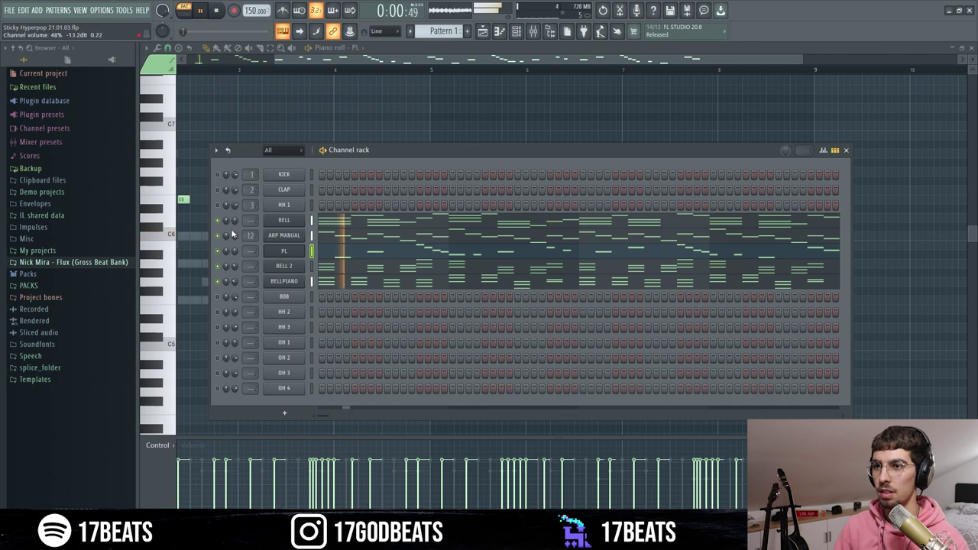
left_click_drag(235, 236, 235, 242)
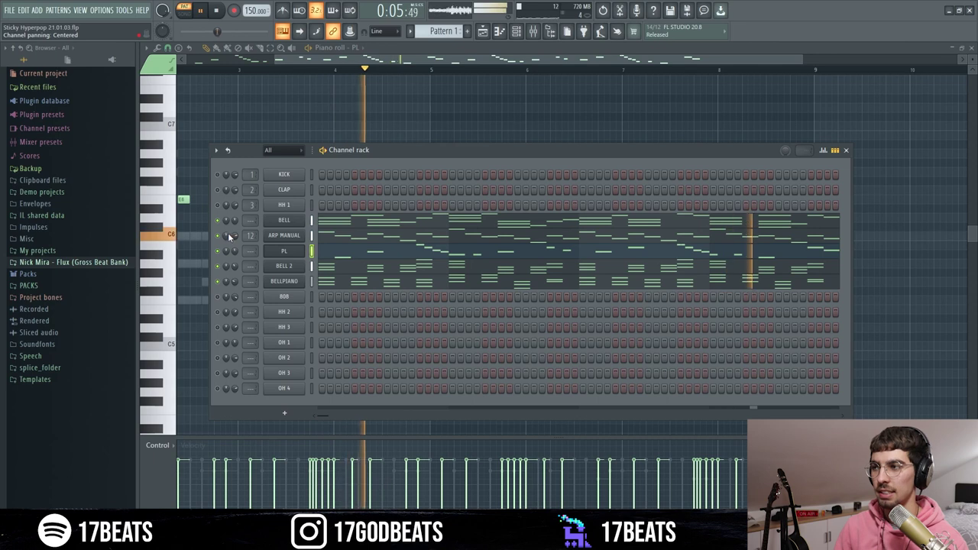
key("space")
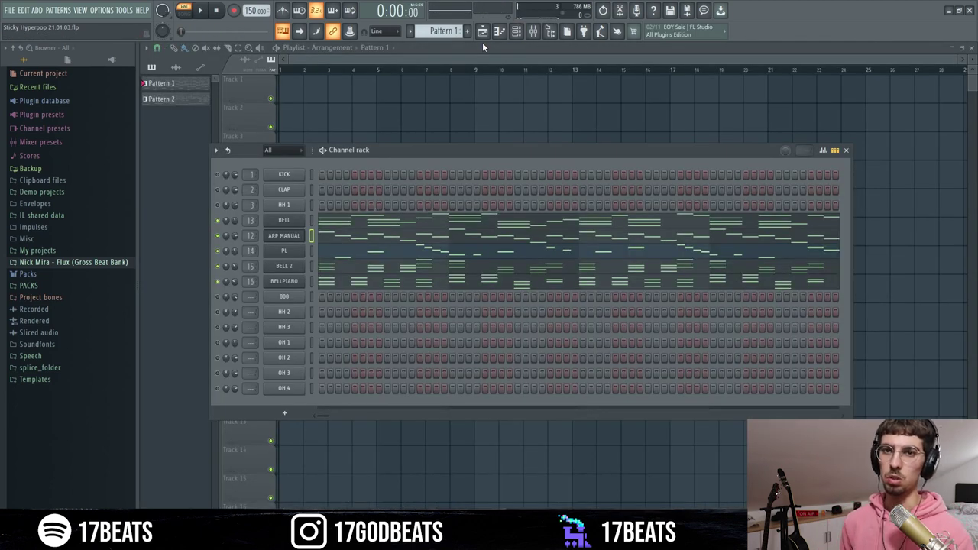
Place a CLAP hit on the third beat of every bar and play the pattern
key("space")
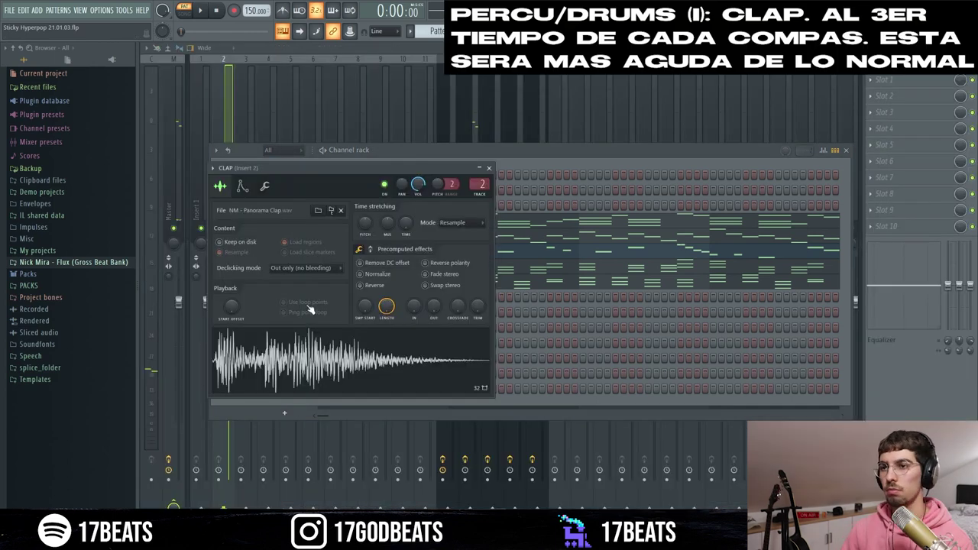
left_click(488, 169)
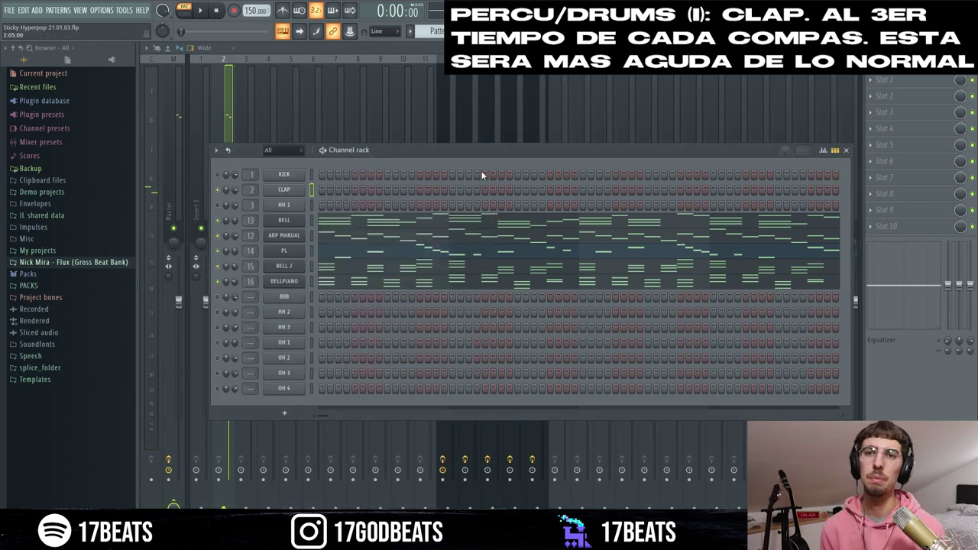
left_click(647, 190)
left_click(778, 190)
key("space")
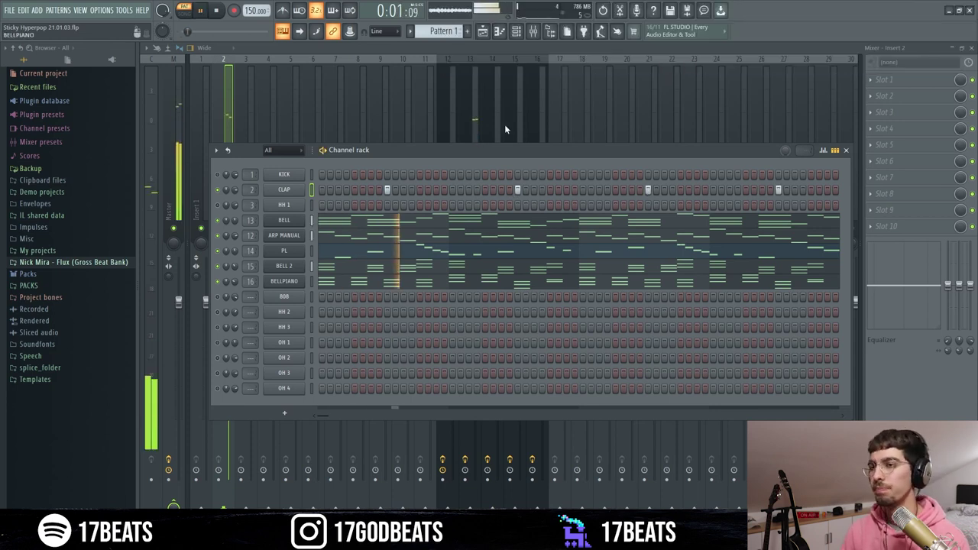
key("space")
Start the 808 line in its piano roll with a long A4 at the start of bar 1 and a long B4 crossing into bar 2
right_click(277, 298)
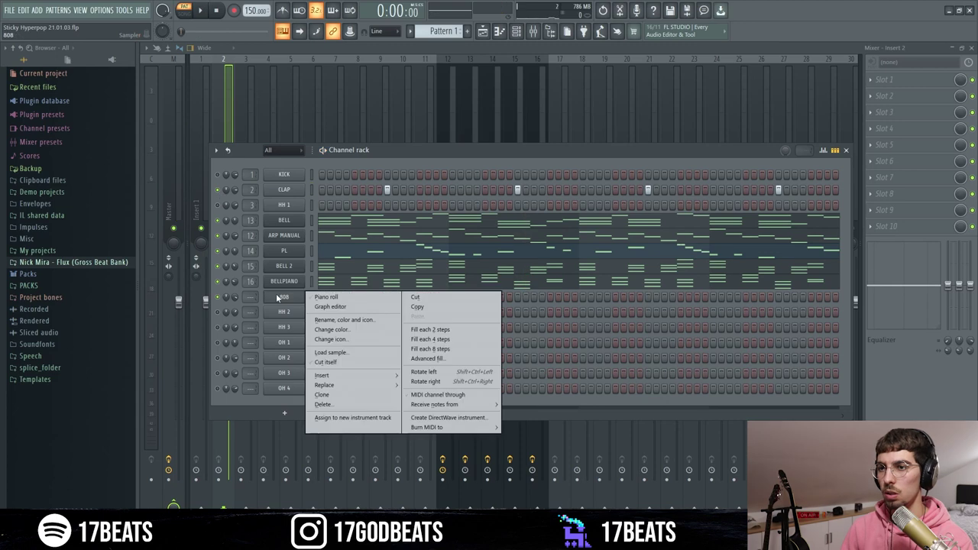
left_click(326, 297)
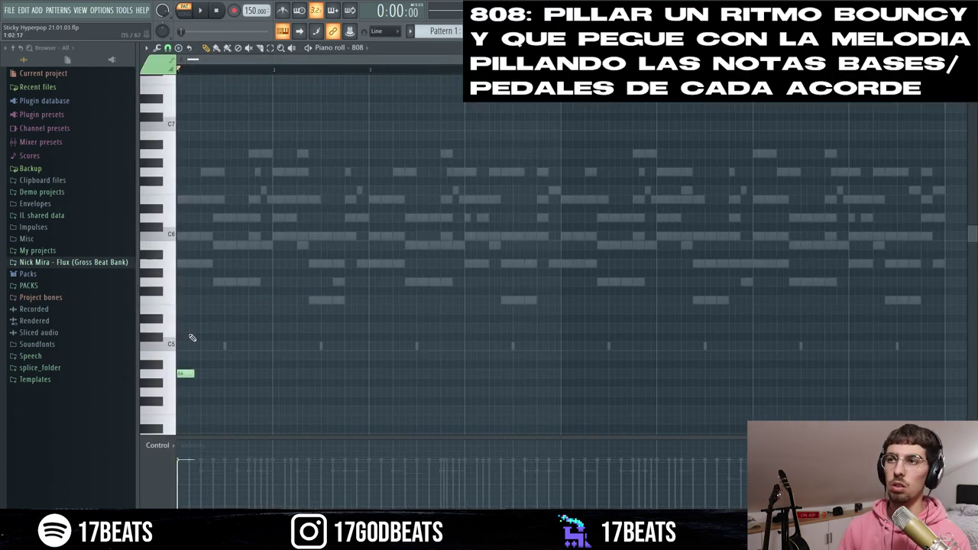
left_click_drag(194, 373, 221, 374)
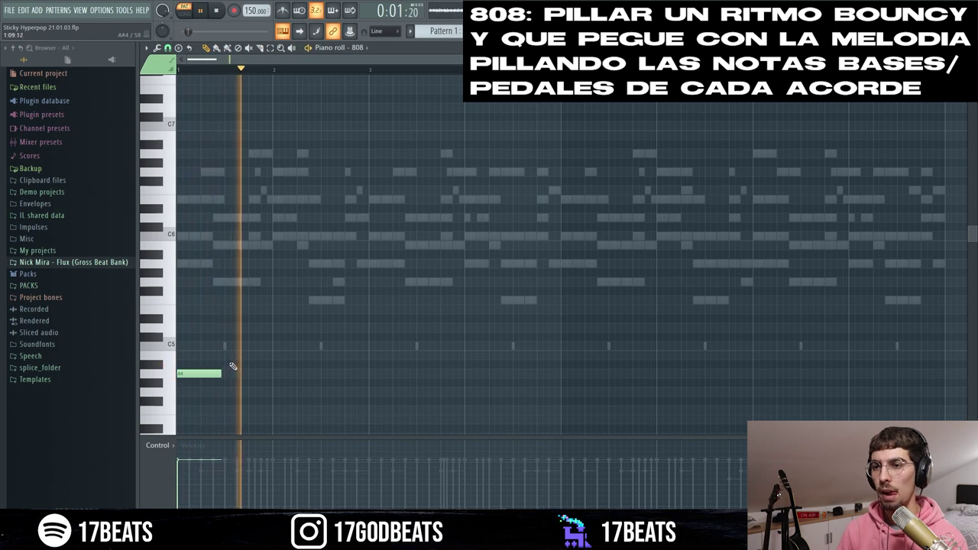
left_click(237, 355)
left_click_drag(279, 355, 261, 359)
left_click_drag(252, 355, 293, 358)
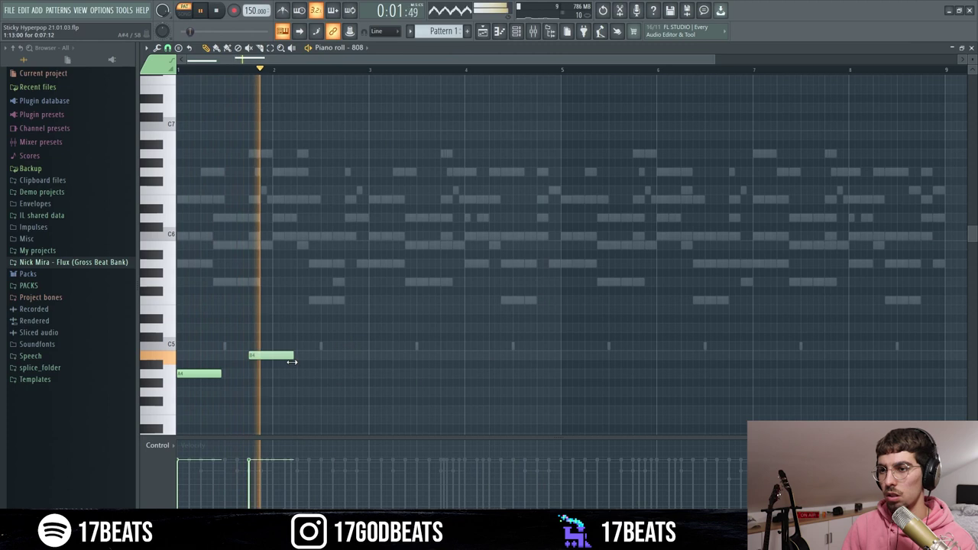
Add D5, C5 and a burst of very short F5 notes in bar 2 of the 808 line, and play it
left_click(314, 319)
key("space")
left_click_drag(320, 320, 340, 333)
key("space")
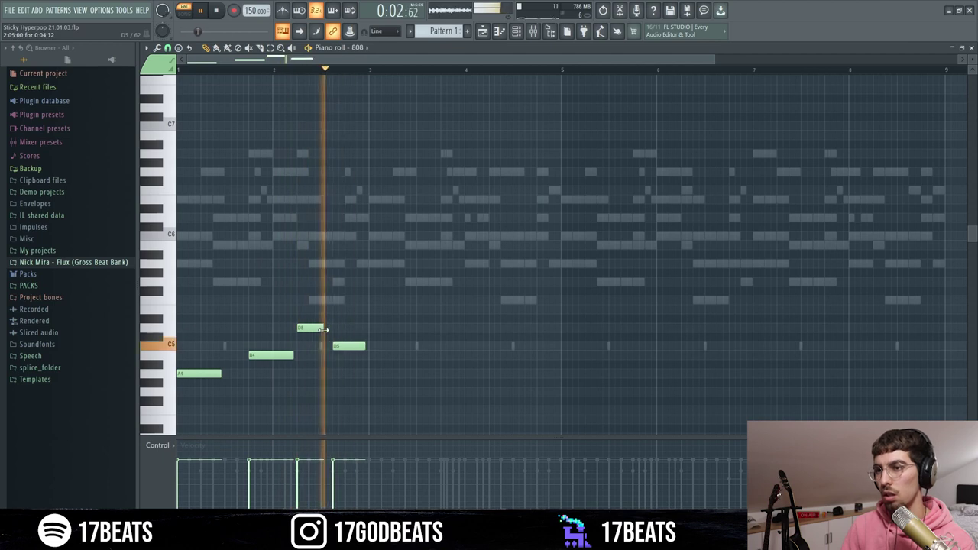
key("space")
key("space")
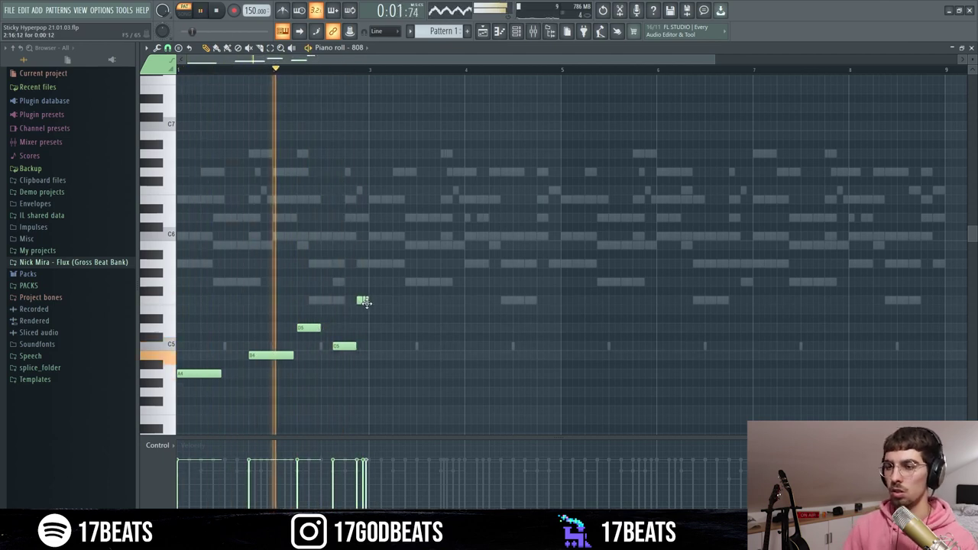
Duplicate the two-bar 808 line into bars 3 and 4, deselect the notes, and play it back
key("ctrl+b")
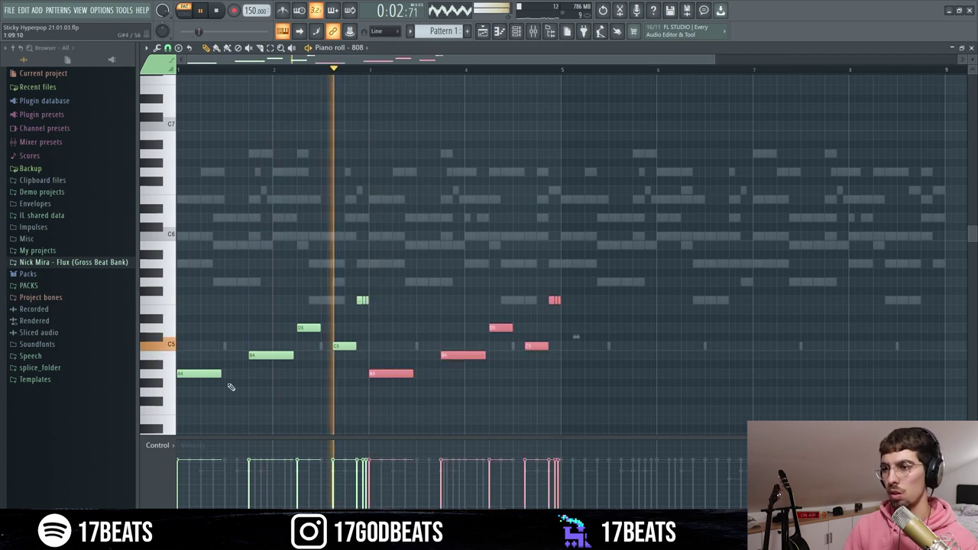
key("space")
key("ctrl+d")
key("space")
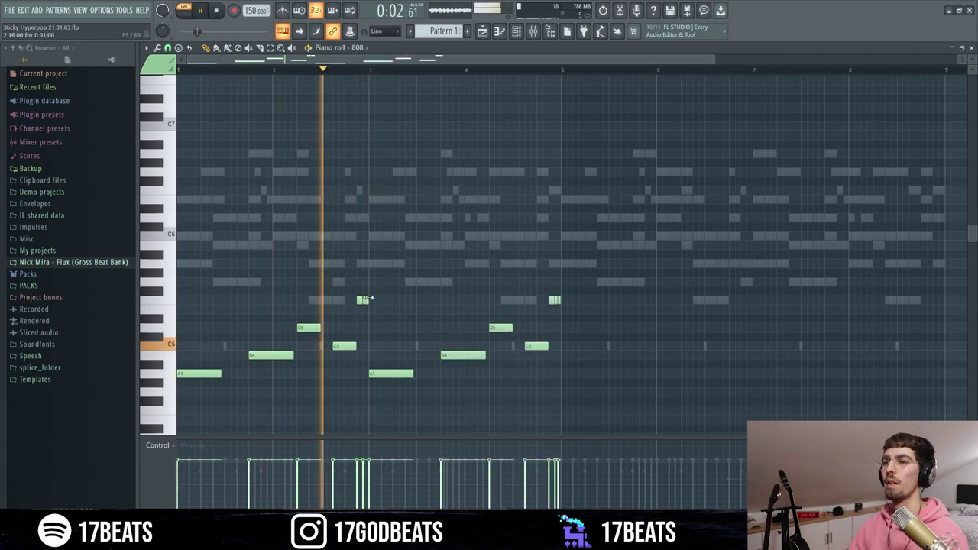
Move the burst of very short notes in bar 2 down to D5, remove the duplicate burst in bar 4, and play the line
key("space")
left_click_drag(357, 294, 375, 312)
left_click_drag(364, 300, 363, 328)
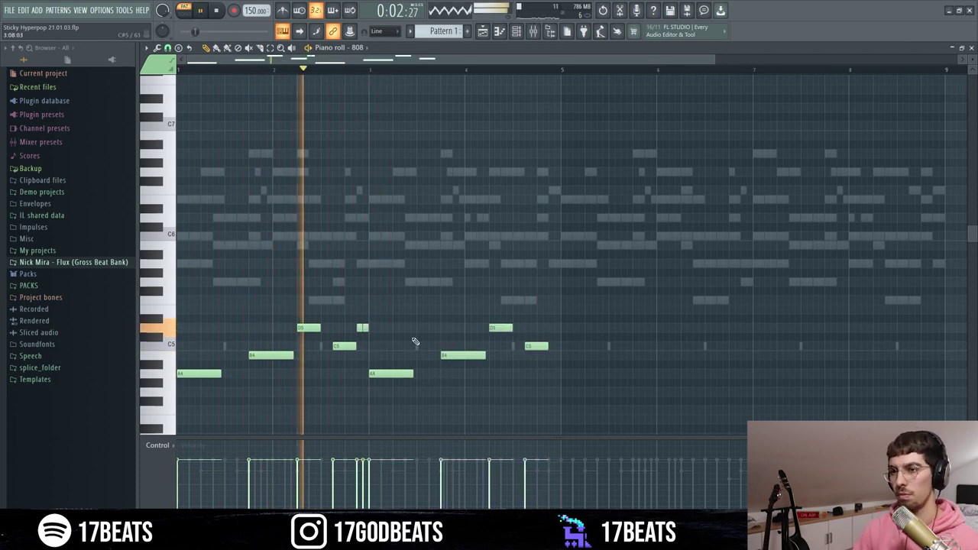
key("space")
Shorten the 808's B4 note crossing into bar 4, add a very short B4 after it, and play it
left_click_drag(485, 356, 474, 356)
left_click(480, 355)
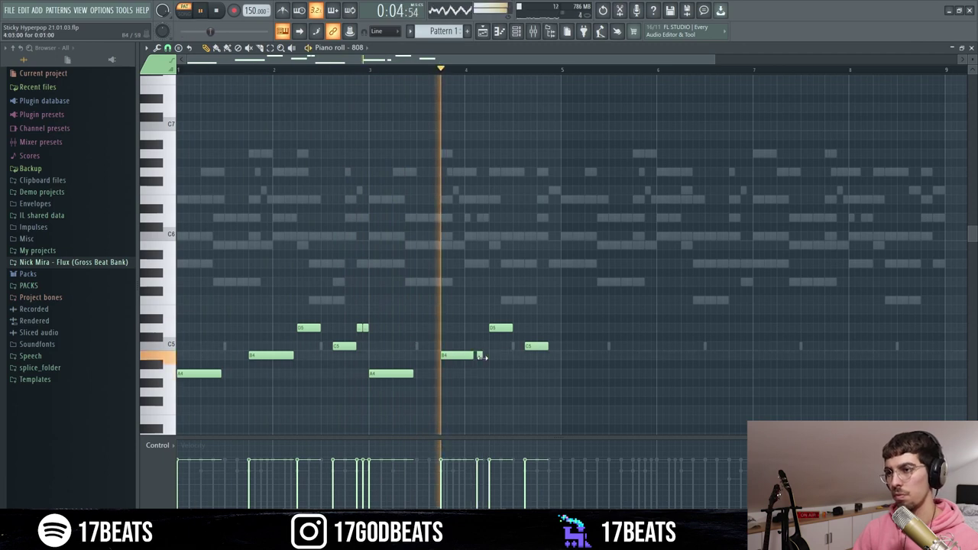
key("space")
Shorten the C5 in bar 4, fill the end of the bar with a D5 and two very short D5 notes, and play it
left_click_drag(548, 346, 537, 346)
left_click(543, 328)
key("space")
left_click(557, 328)
key("space")
key("space")
Duplicate the whole four-bar 808 line into bars 5 to 8, deselect the notes, and play the pattern
key("ctrl+a")
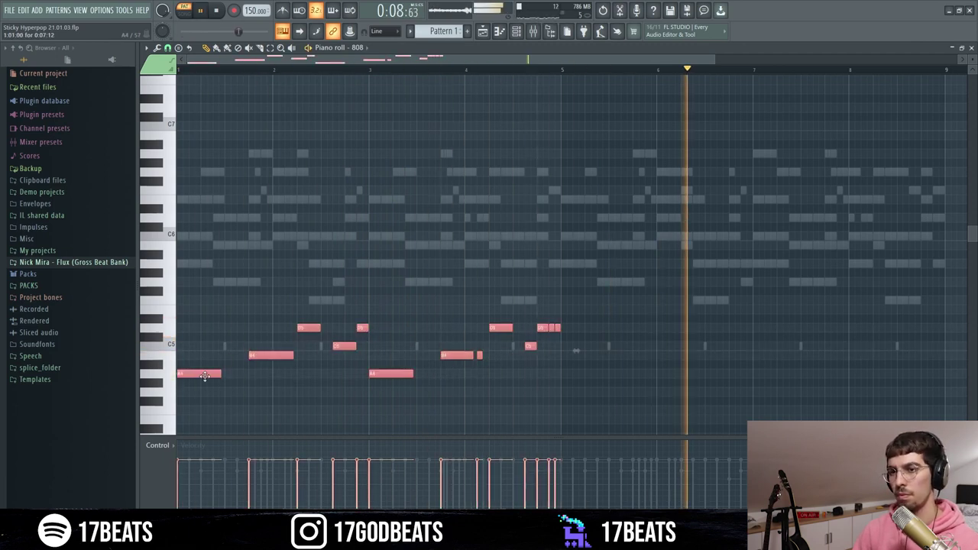
key("ctrl+b")
left_click_drag(463, 62, 310, 63)
key("ctrl+d")
key("space")
key("space")
End the copied B4 at the start of bar 6, place two short B5 notes there, and play from mid-bar 5
left_click(691, 374)
left_click_drag(676, 356, 660, 246)
key("space")
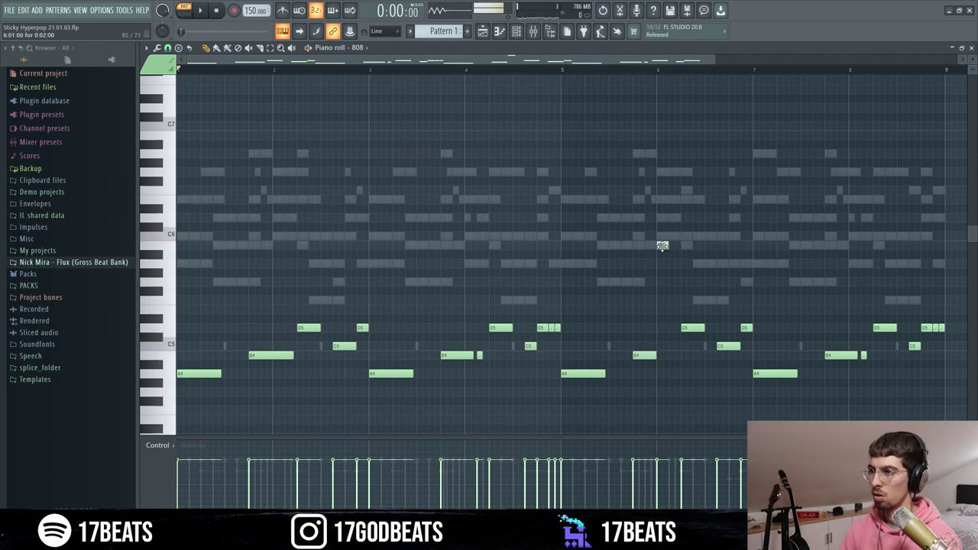
key("space")
left_click(610, 72)
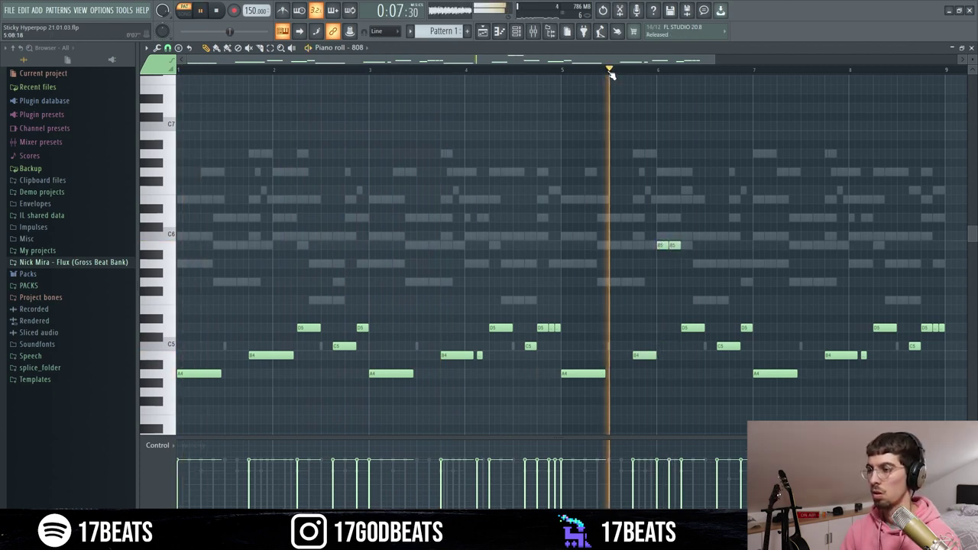
key("space")
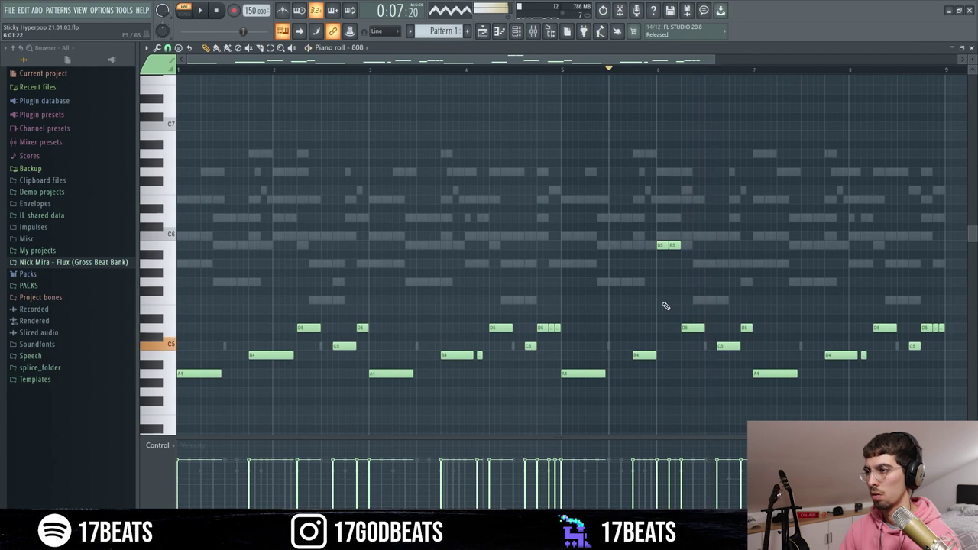
Raise the two very short notes ending bar 8 an octave to D6, move bar 6's first B5 down to B4, and play from bar 5
key("ctrl+Up")
key("space")
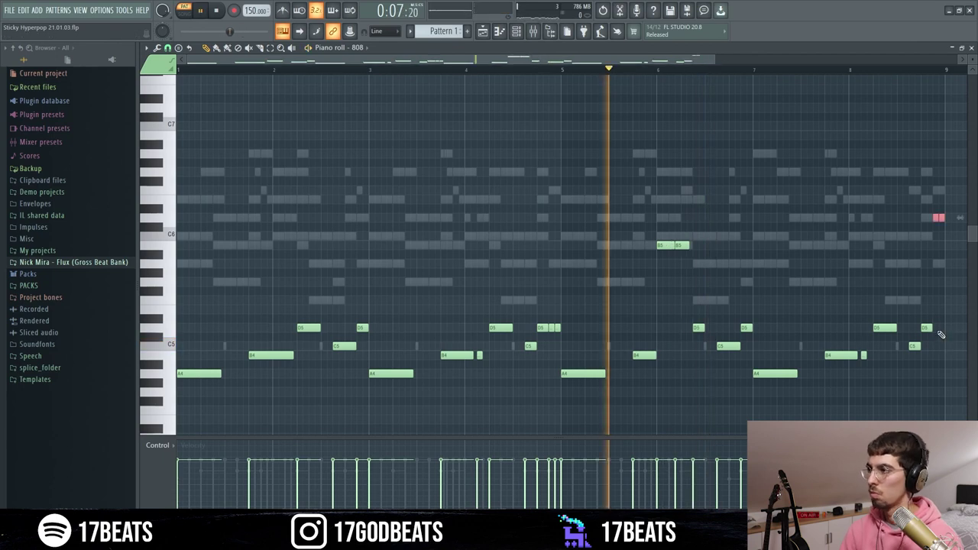
left_click_drag(662, 246, 661, 357)
left_click(623, 67)
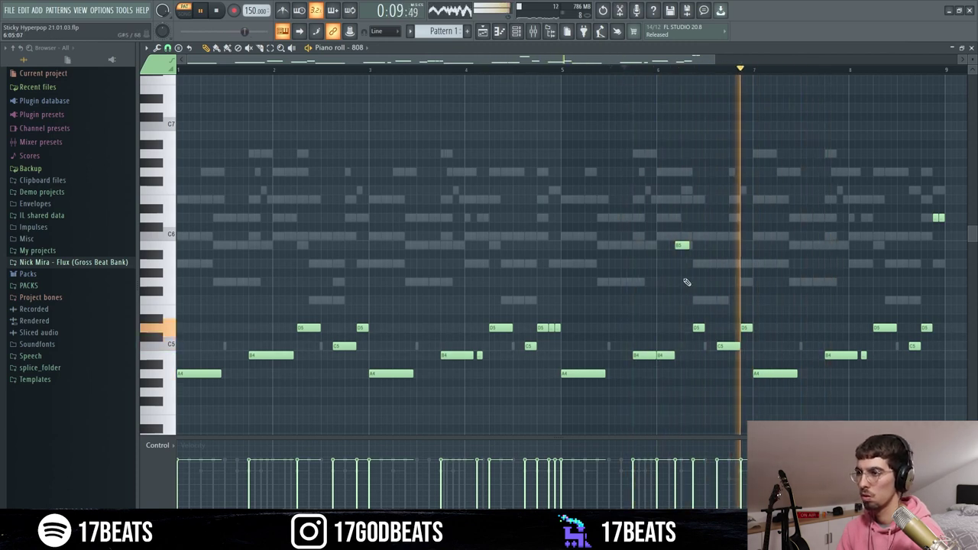
Lower the velocity of the remaining B5 note in bar 6 of the 808 line and stop playback
left_click(682, 247)
scroll(686, 267, "down", 3, "alt")
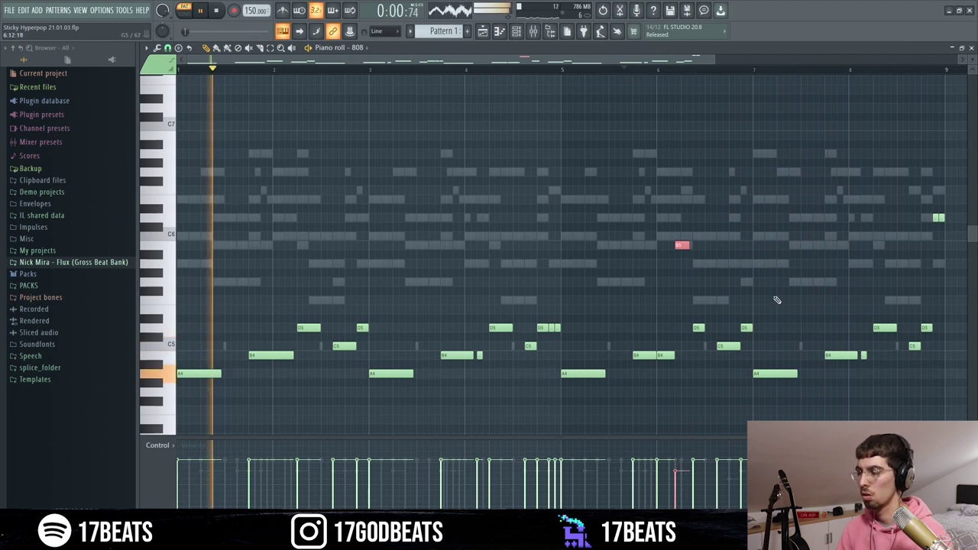
key("space")
Copy the 808 line's notes into the KICK channel and play the whole pattern
key("F6")
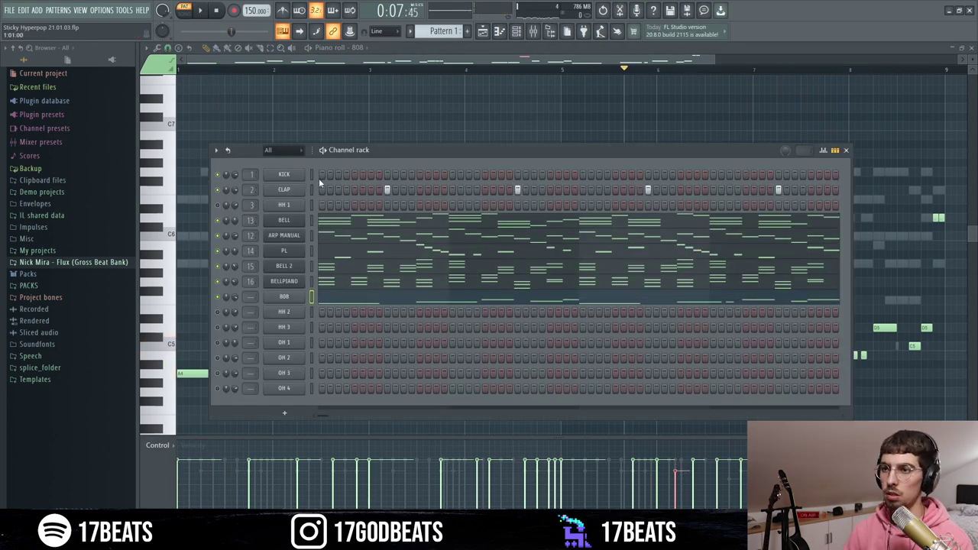
left_click(312, 176)
key("F6")
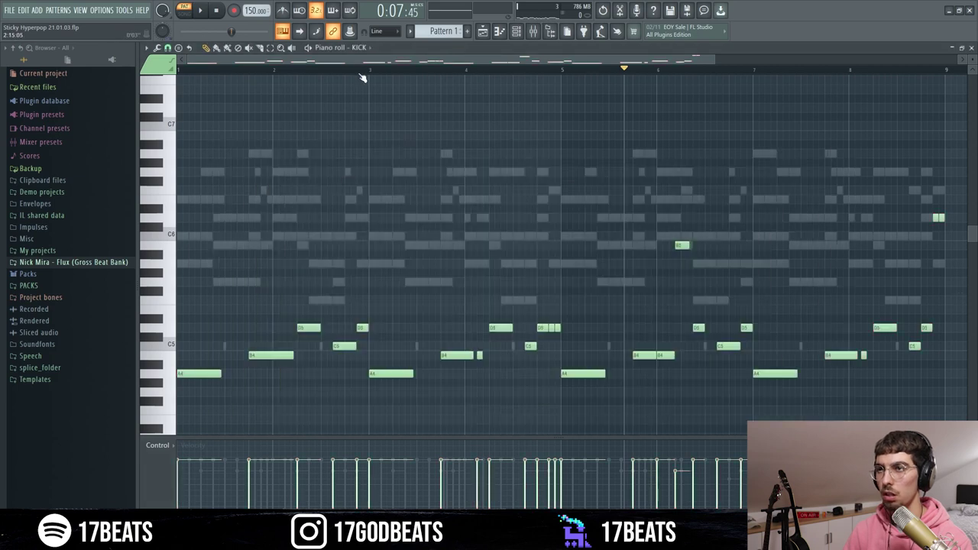
key("space")
key("F6")
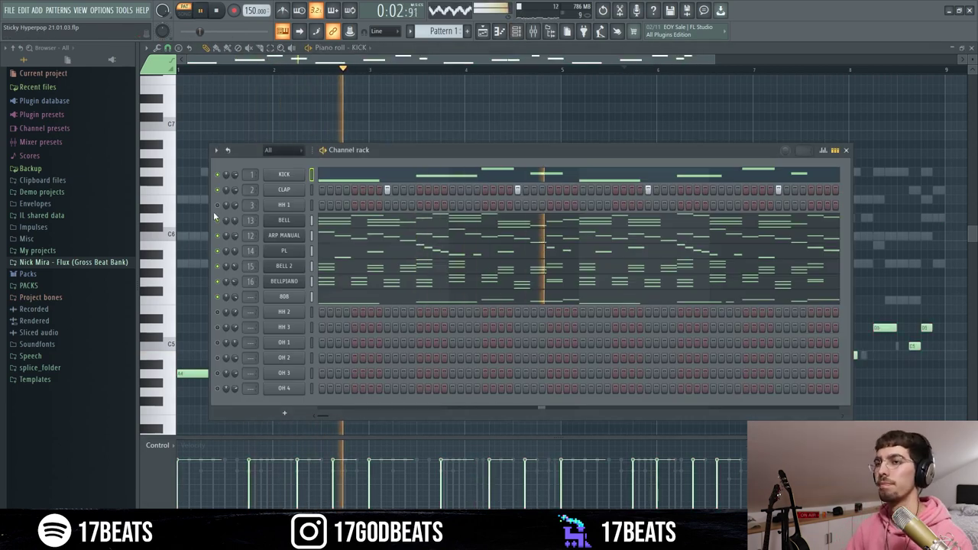
key("space")
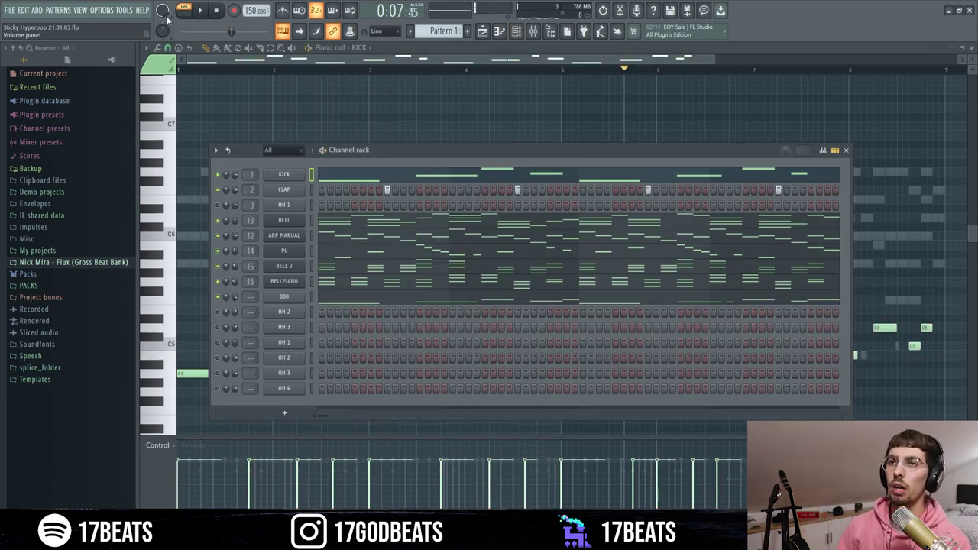
left_click(206, 14)
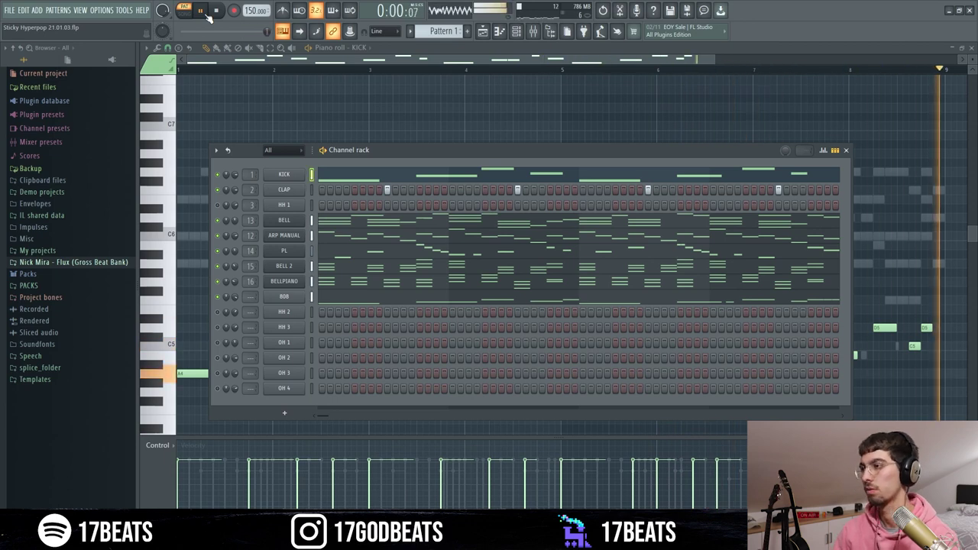
key("space")
Fill the HH 1 channel with a hit every 2 steps and play it
right_click(303, 203)
left_click(434, 237)
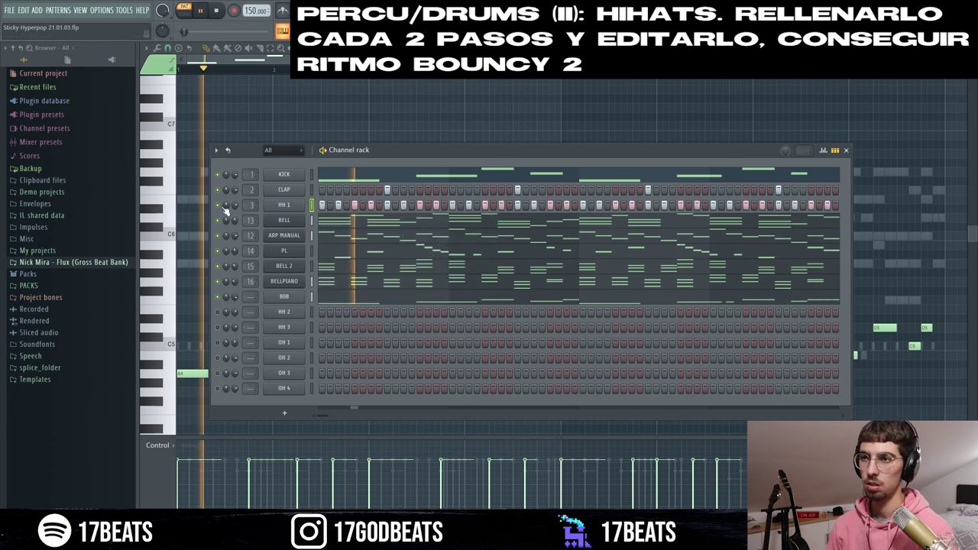
key("space")
Rework the HH 1 hits in its piano roll, thinning some and adding fast descending rolls, F5 to C5 ending bar 4 and B5 to E5 ending bar 8
right_click(281, 207)
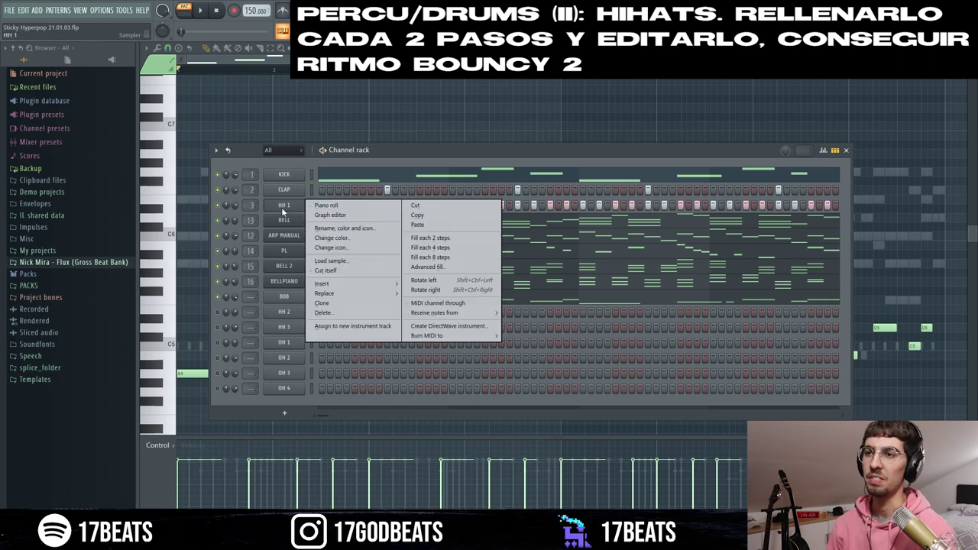
left_click(327, 206)
key("space")
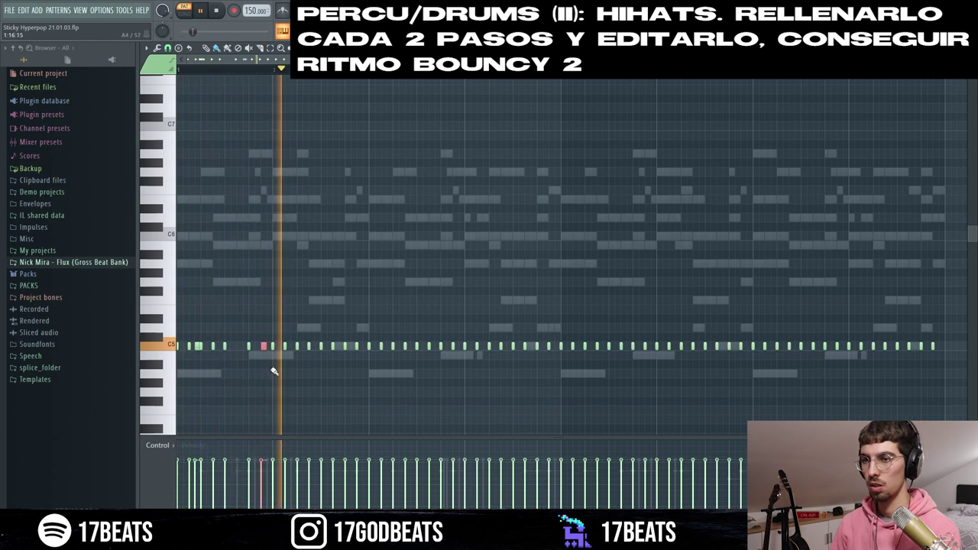
key("space")
left_click(169, 48)
left_click(180, 127)
scroll(226, 346, "up", 3)
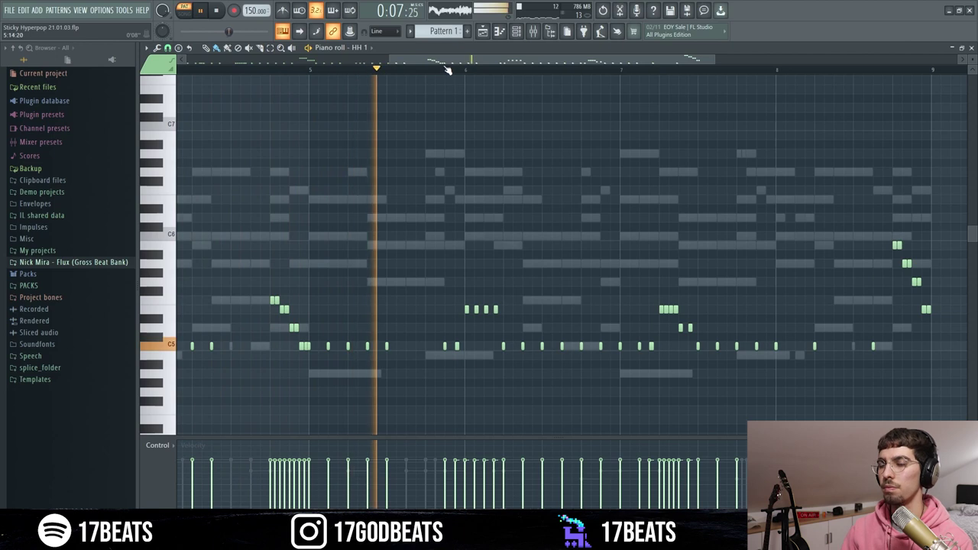
Check the HH 2 sample, place HH 2 hits on steps 9 and 10 of bar 1, and play the pattern
left_click(517, 33)
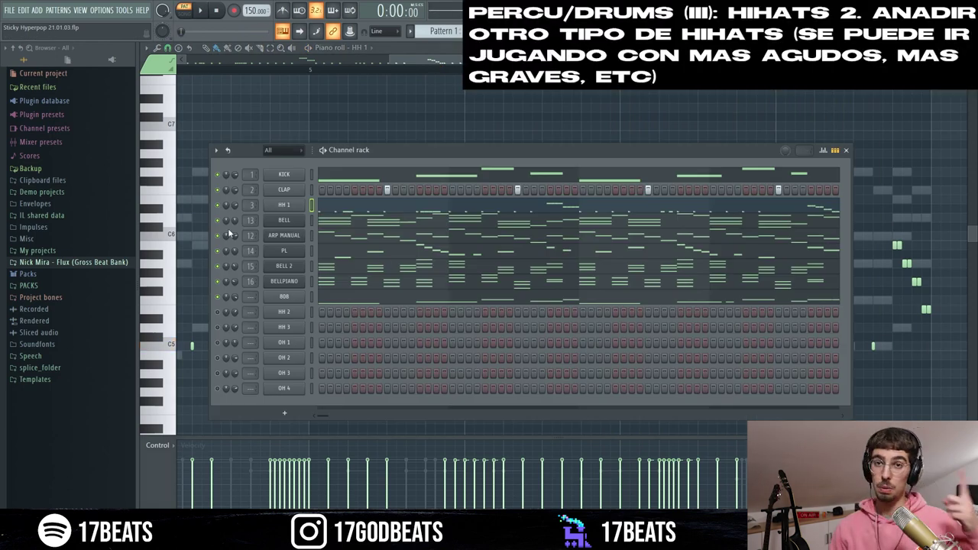
left_click(282, 313)
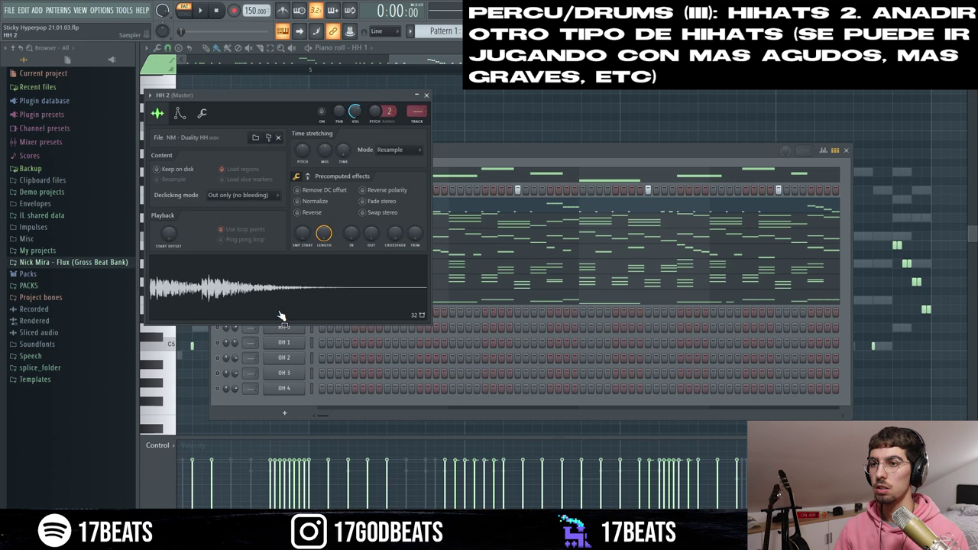
left_click(476, 175)
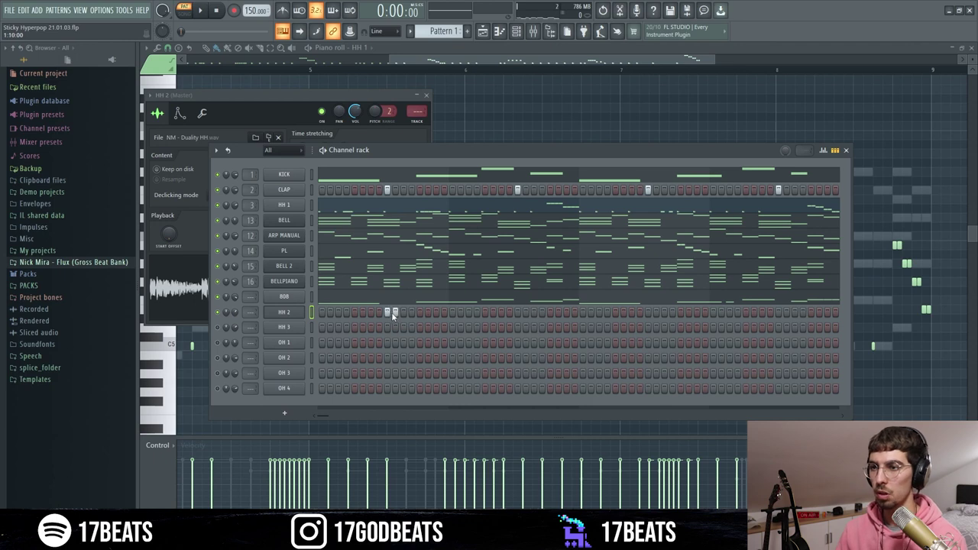
key("space")
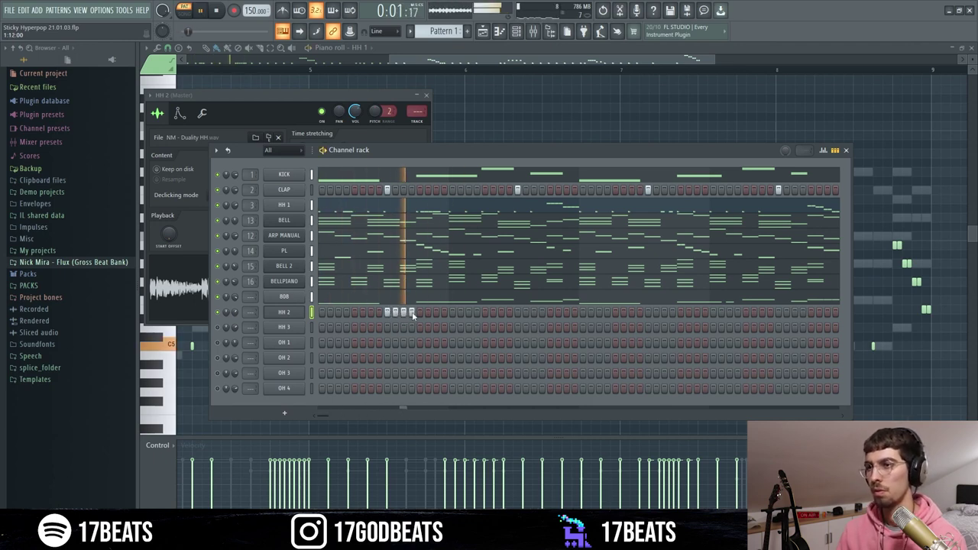
key("space")
key("space")
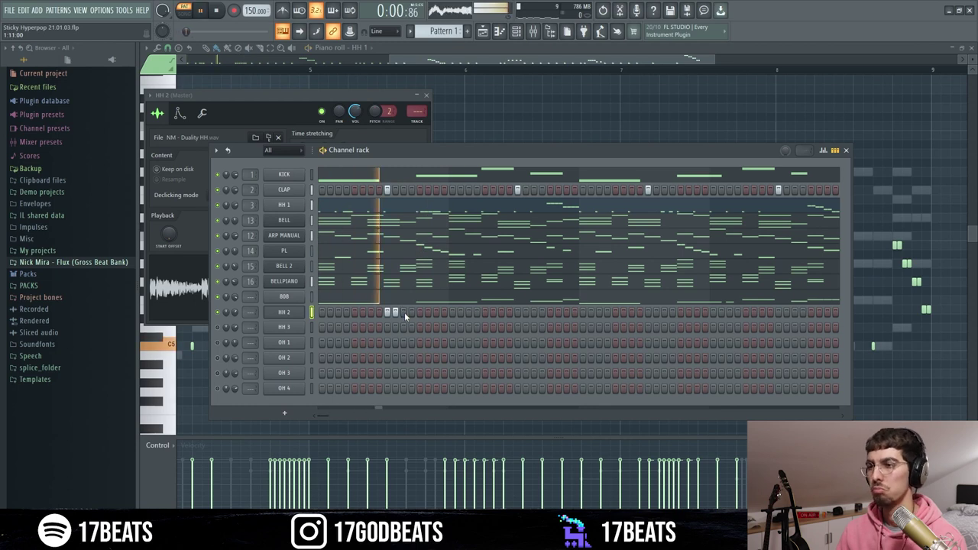
Add HH 2 hits on steps 2 and 4 of bar 3 and on steps 11 and 12 of bar 4
left_click(608, 312)
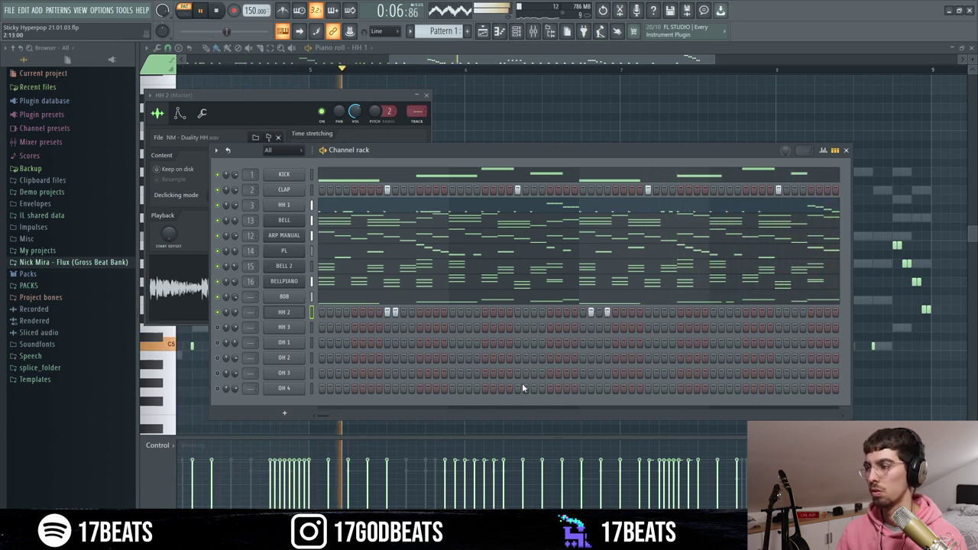
left_click(804, 312)
left_click(794, 312)
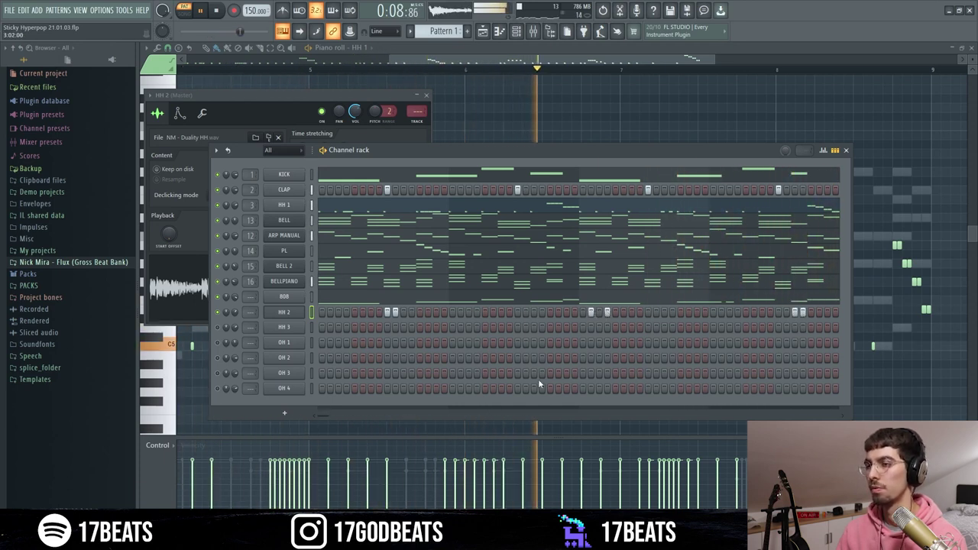
left_click_drag(334, 414, 362, 415)
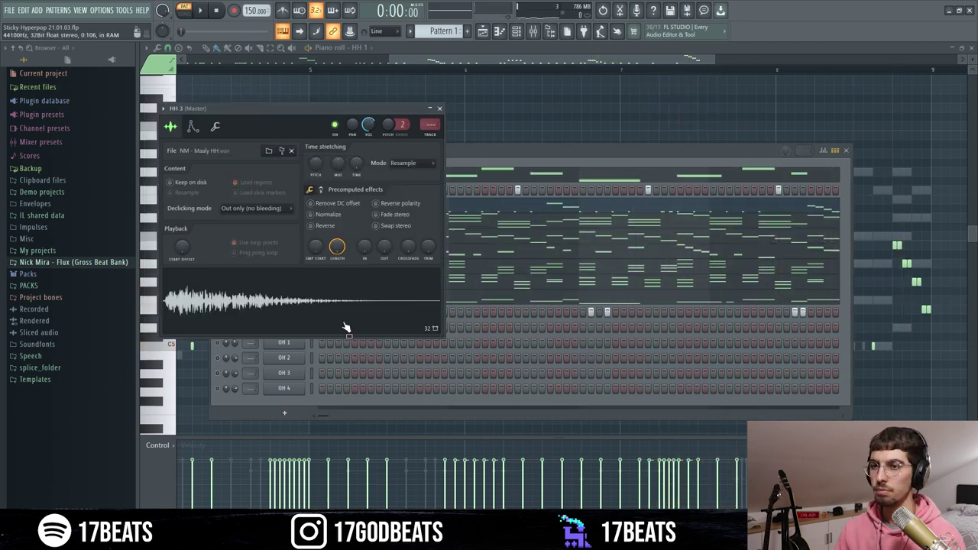
Place HH 3 hits on steps 1, 5 and 7 of bar 2, steps 5, 8 and 11 of bar 3, and steps 5 and 7 of bar 4
left_click(440, 110)
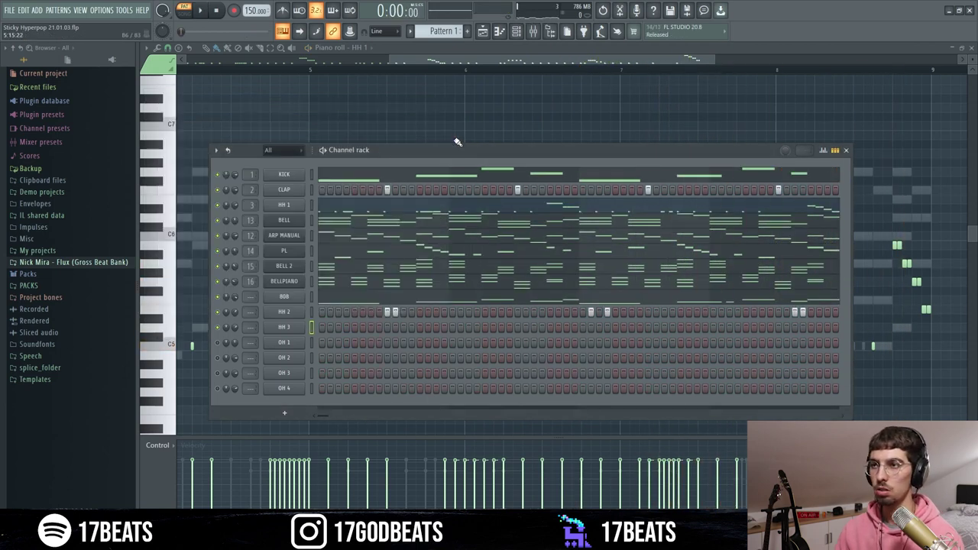
left_click(501, 327)
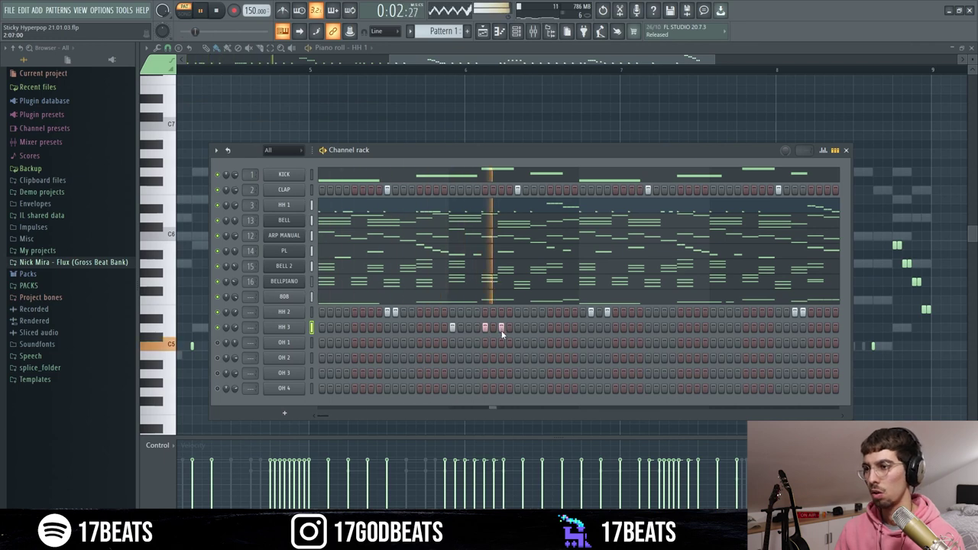
left_click(656, 327)
key("space")
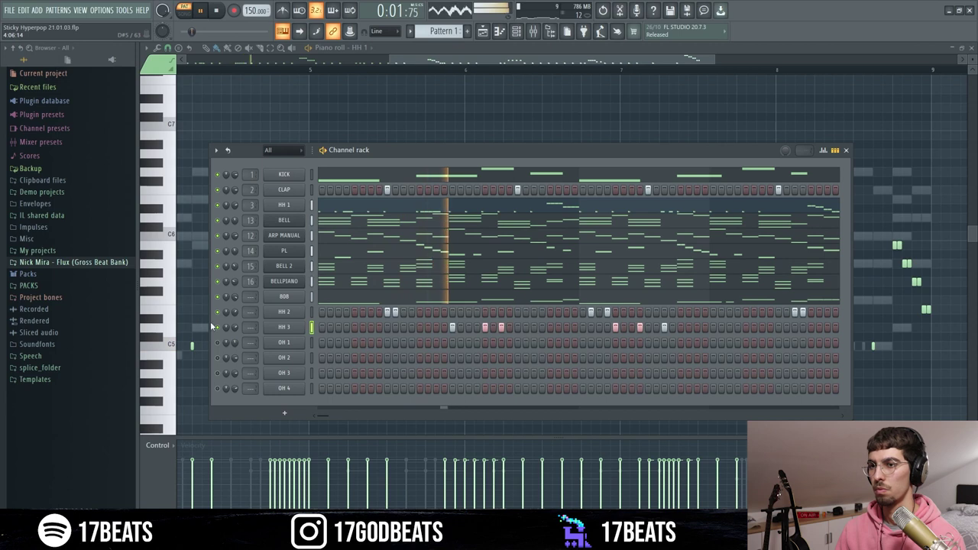
left_click_drag(320, 413, 338, 418)
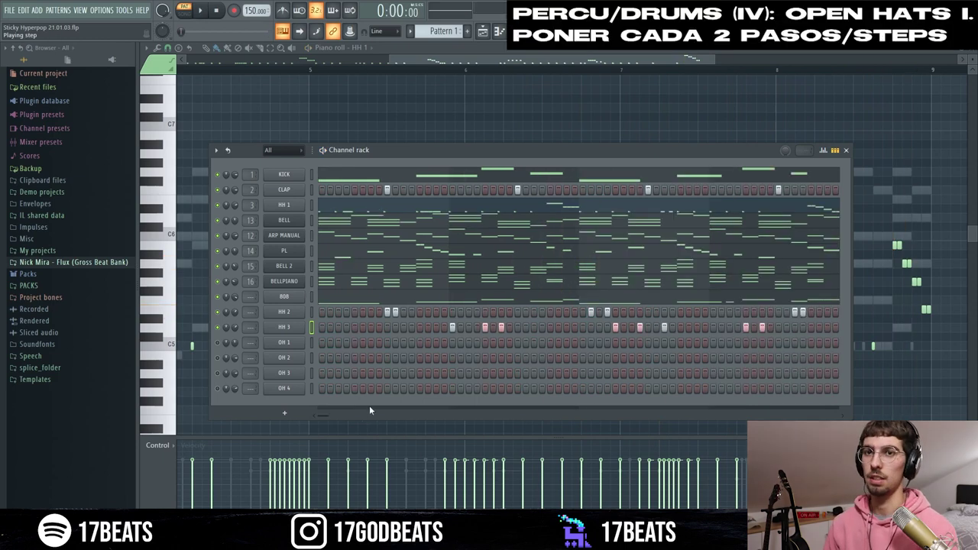
Check the OH 4 open-hat sample, fill its channel with a hit every 8 steps, and play the pattern
left_click(497, 162)
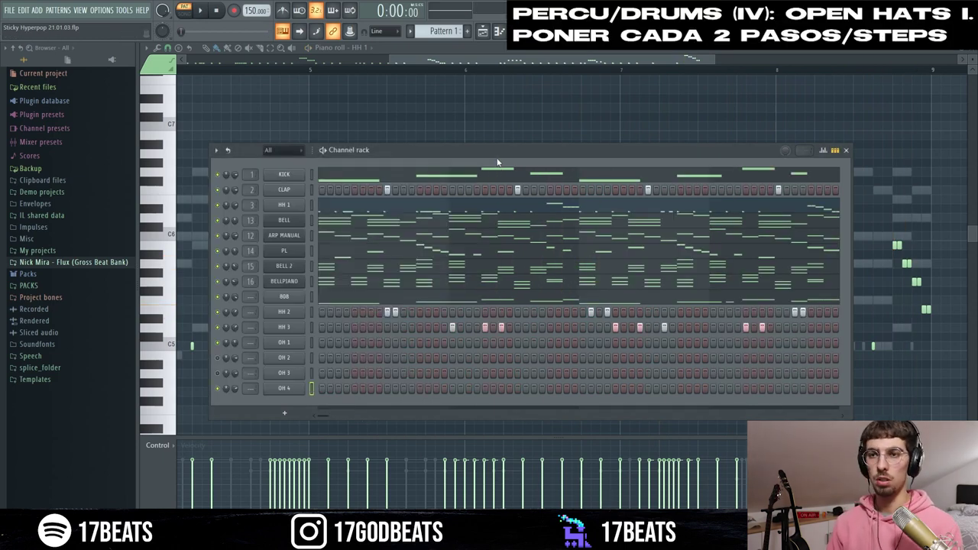
left_click(293, 389)
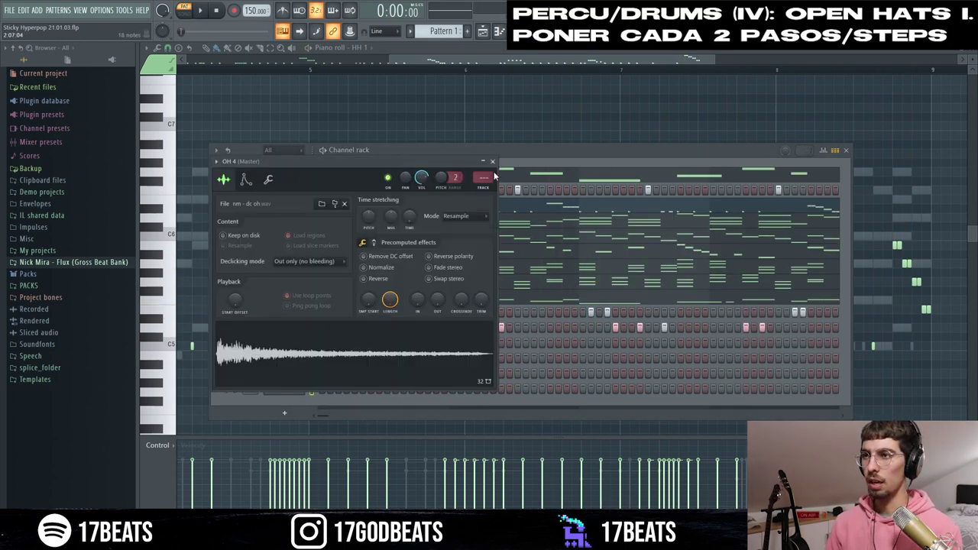
left_click(492, 162)
right_click(290, 390)
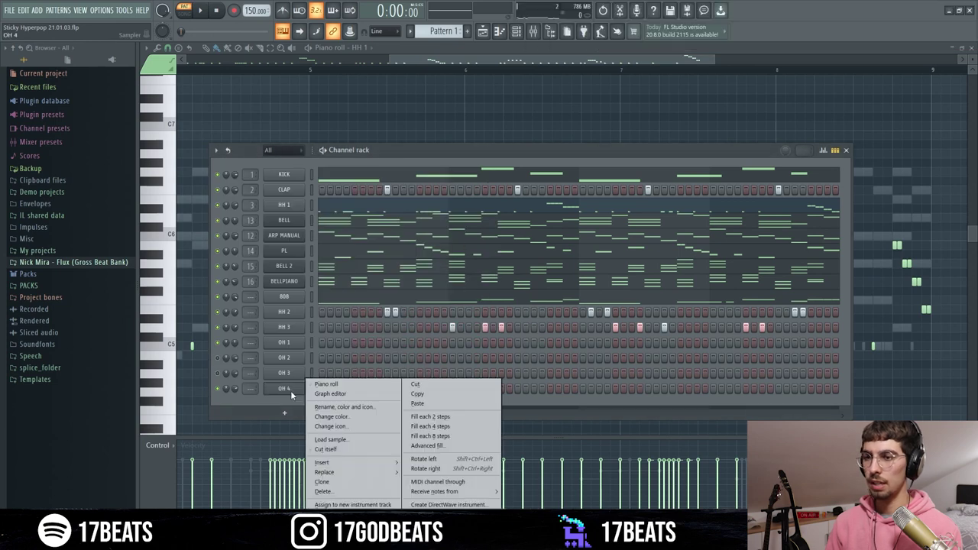
left_click(424, 440)
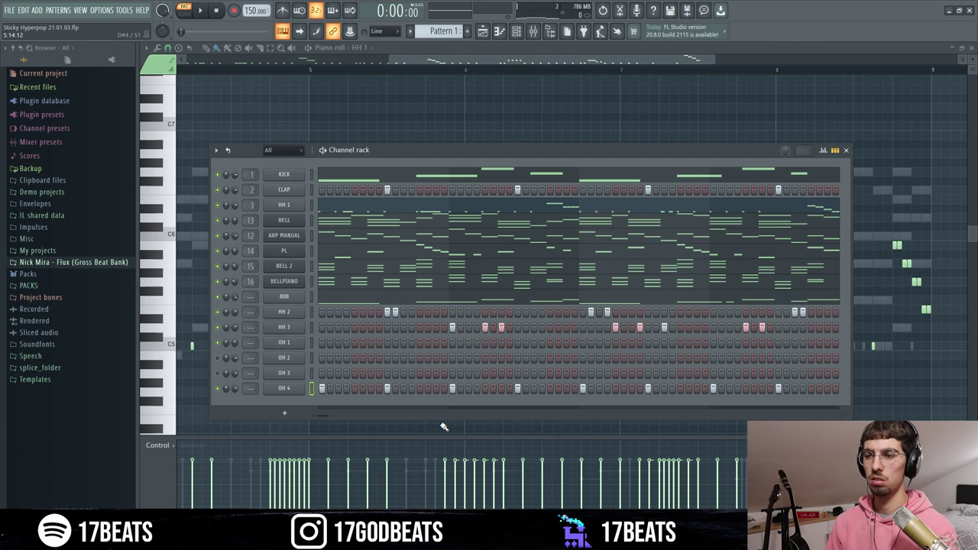
key("space")
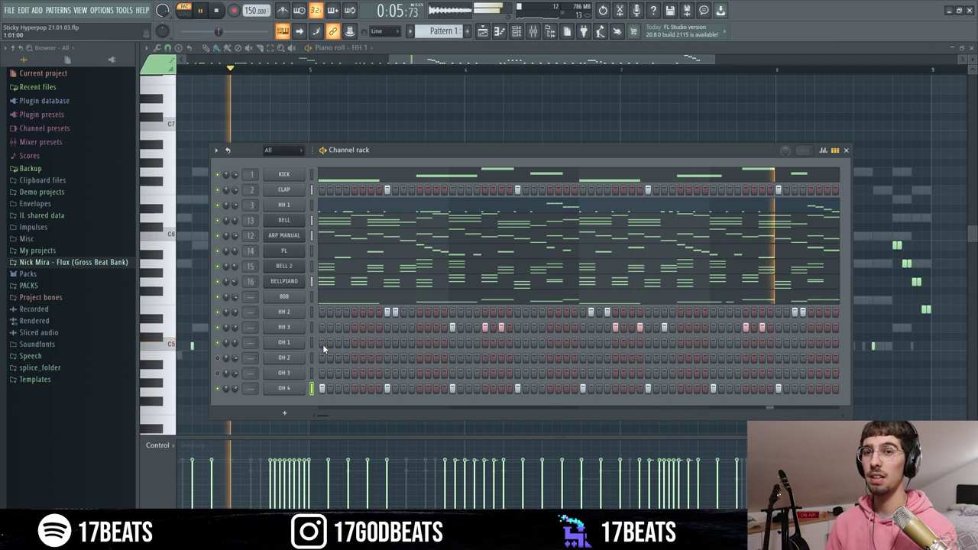
Check the OH 1, OH 2 and OH 3 open-hat samples and play the pattern
key("space")
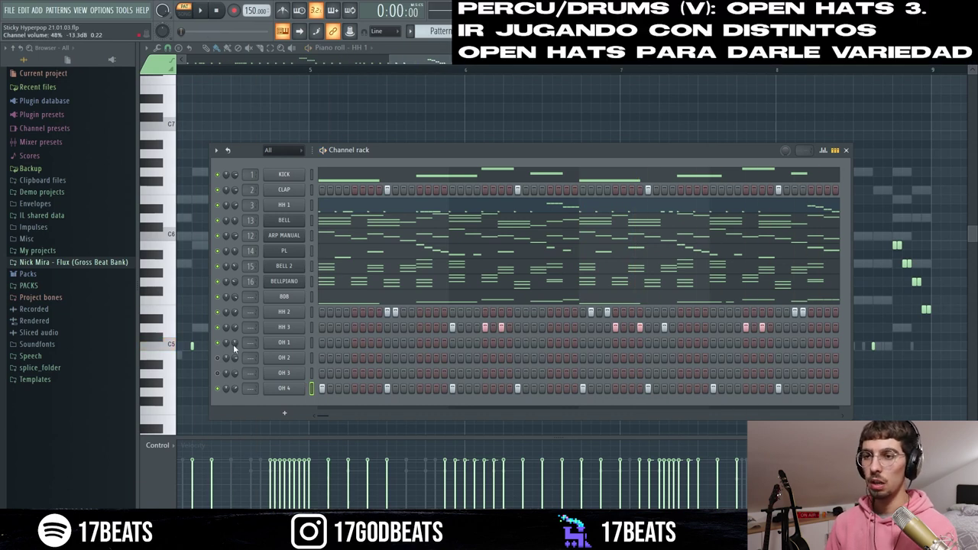
left_click(284, 357)
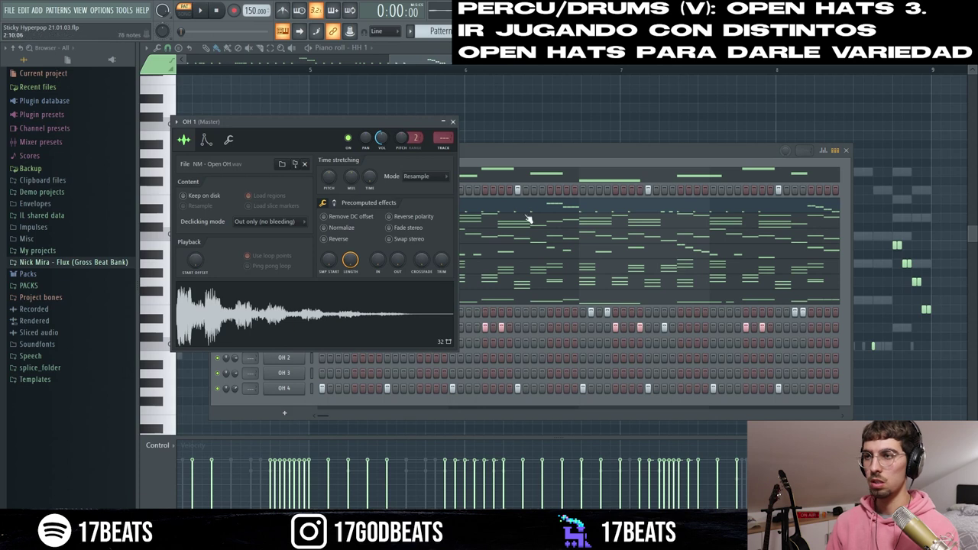
left_click(511, 161)
left_click(291, 359)
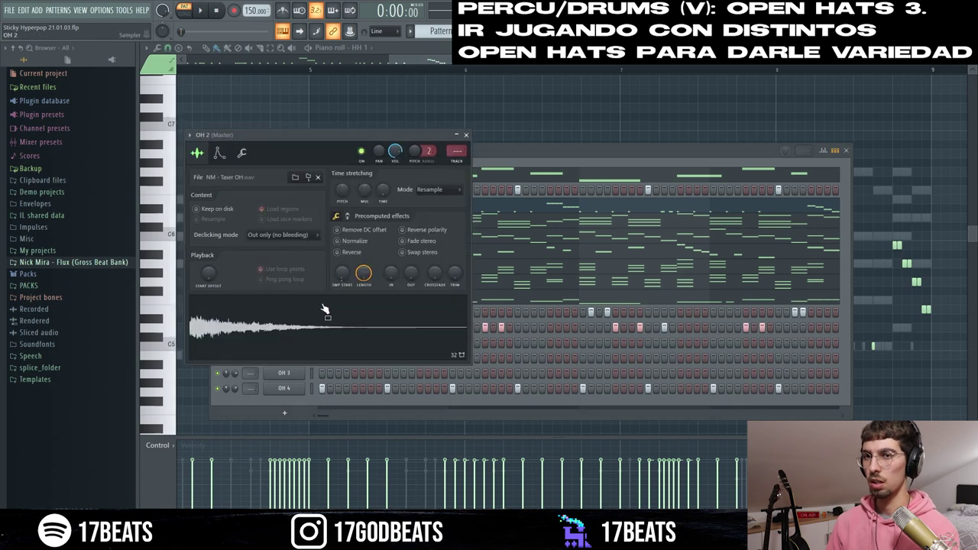
left_click(513, 159)
left_click(302, 373)
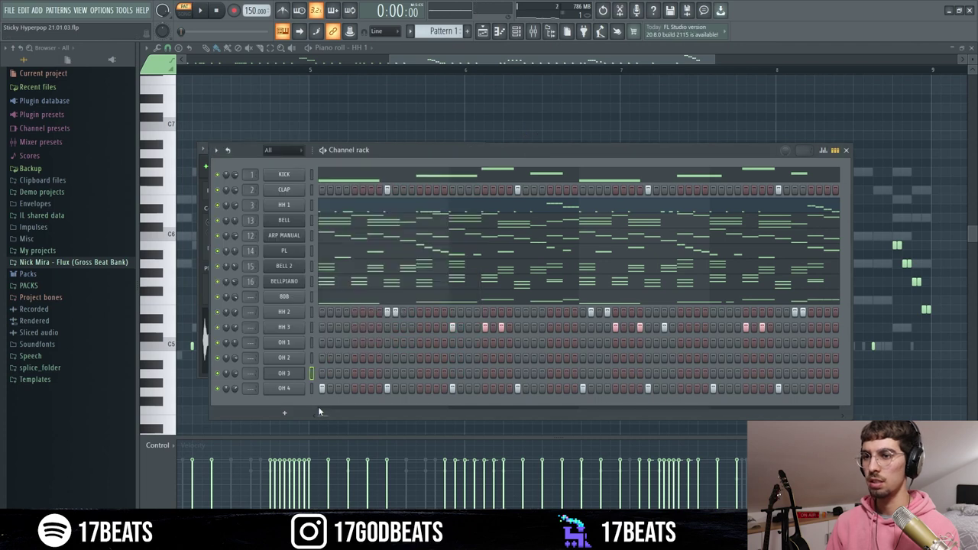
left_click_drag(328, 415, 293, 420)
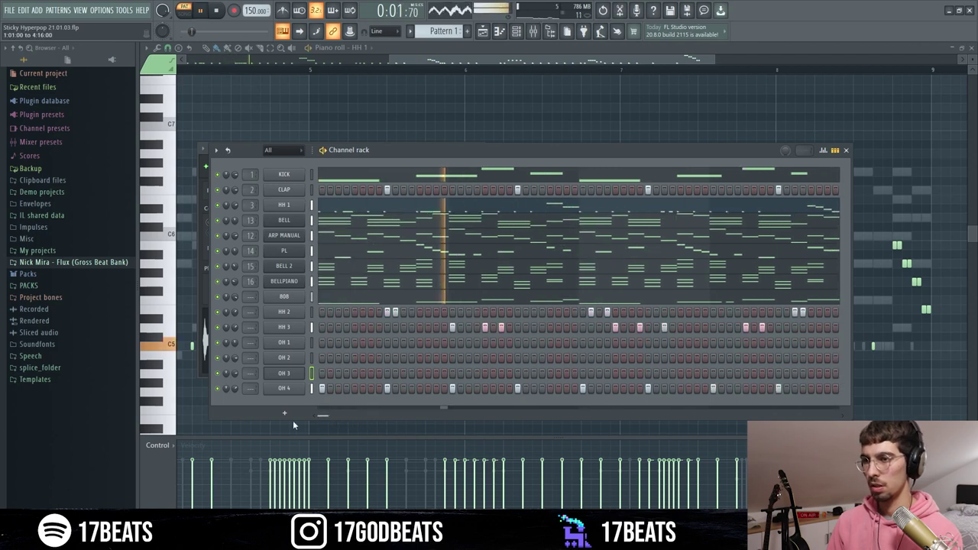
Check the OH 1 sample, place an OH 1 hit on step 1 and an OH 2 hit on step 5 of bar 1, and play the pattern
left_click(301, 344)
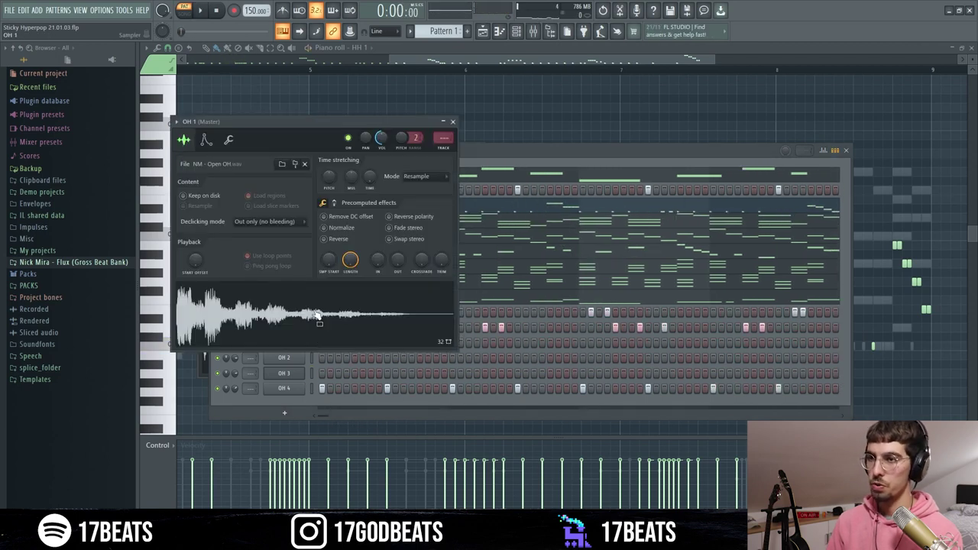
left_click(484, 157)
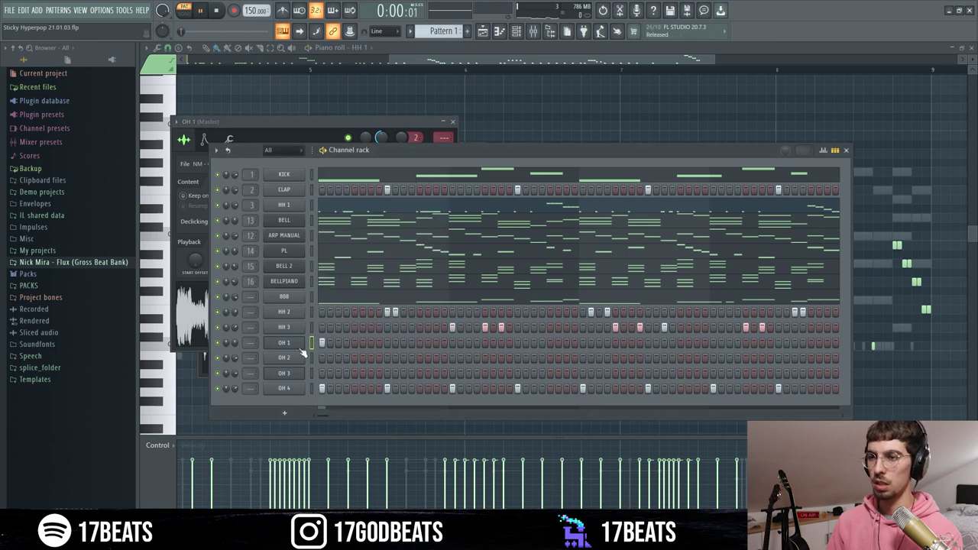
key("space")
left_click(354, 358)
key("space")
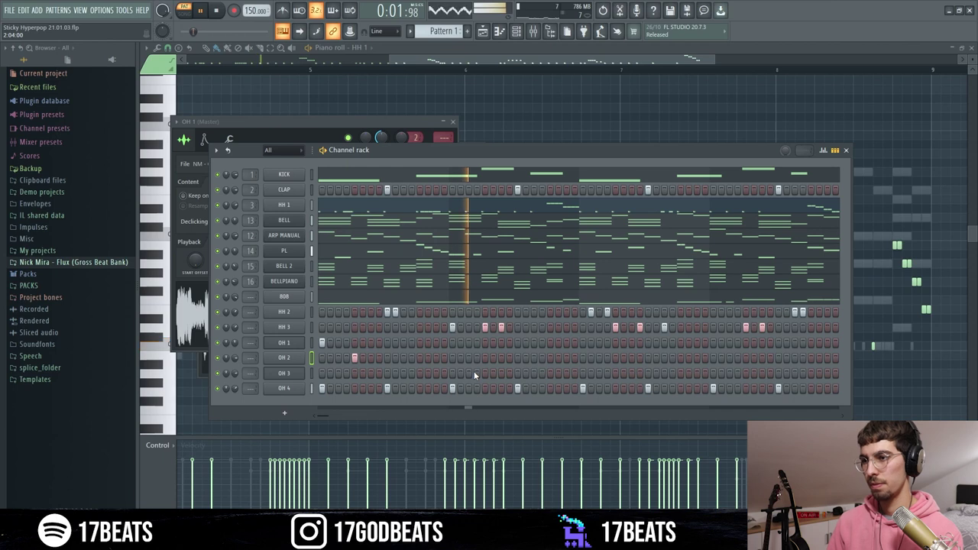
Add OH 2 hits on step 13 of bar 2 and step 1 of bar 3, and play the pattern
left_click(583, 358)
left_click(582, 388)
key("space")
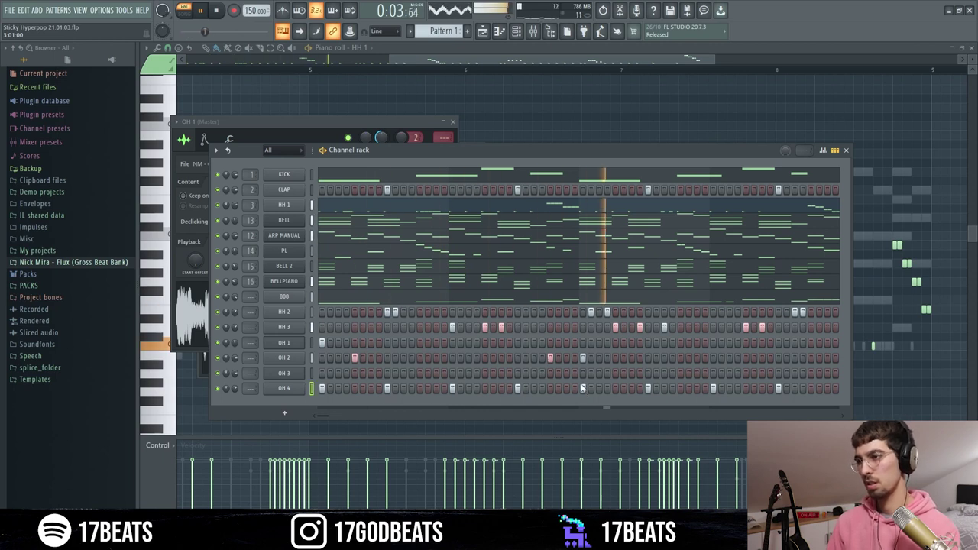
Place OH 3 hits at bar:step positions 3:13, 6:05 and 8:13, and OH 2 hits at 5:01, 5:07, 5:13, 7:05 and 7:13
left_click(582, 373)
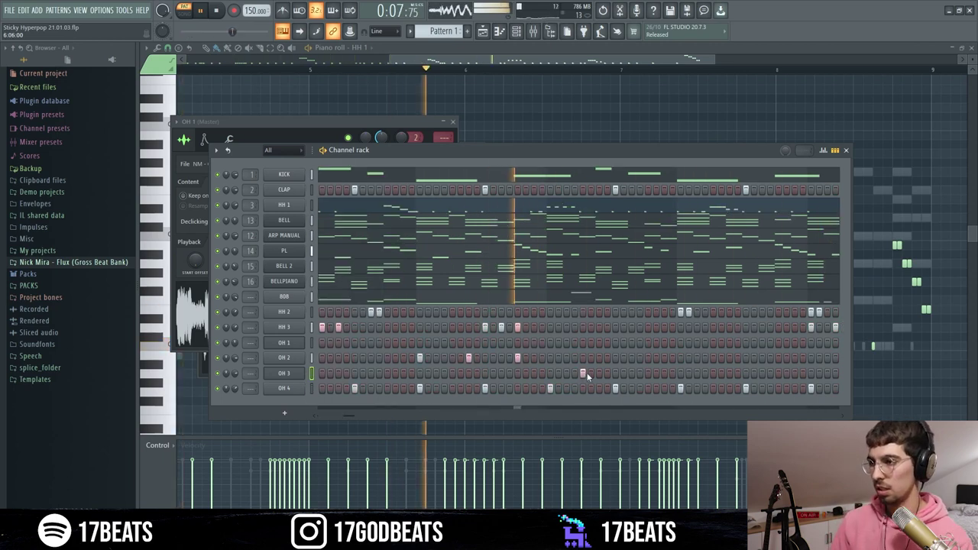
left_click(713, 357)
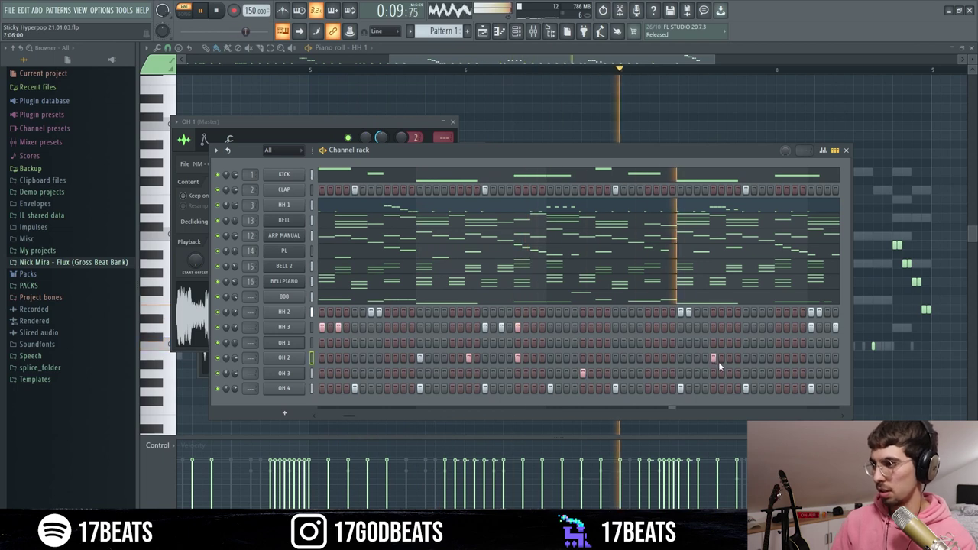
left_click(779, 357)
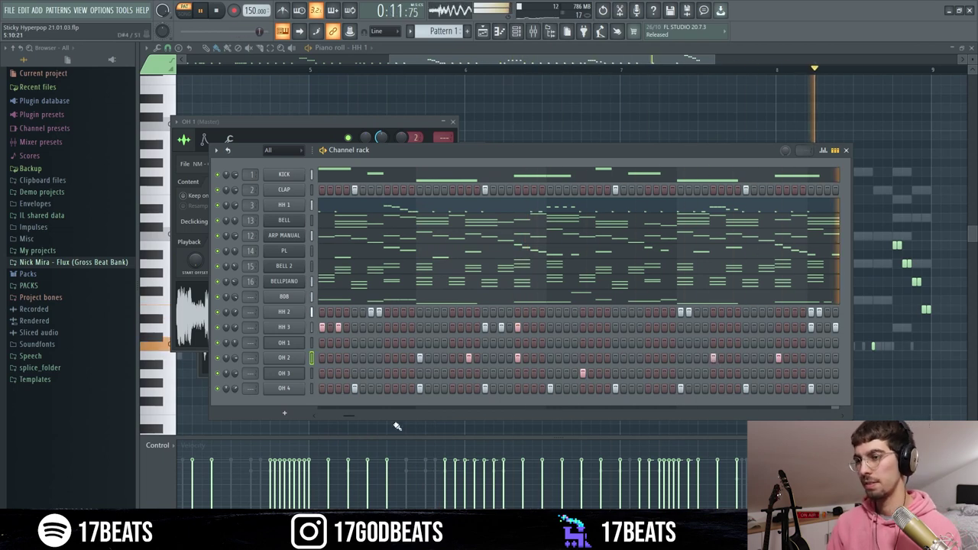
left_click_drag(352, 420, 314, 414)
key("space")
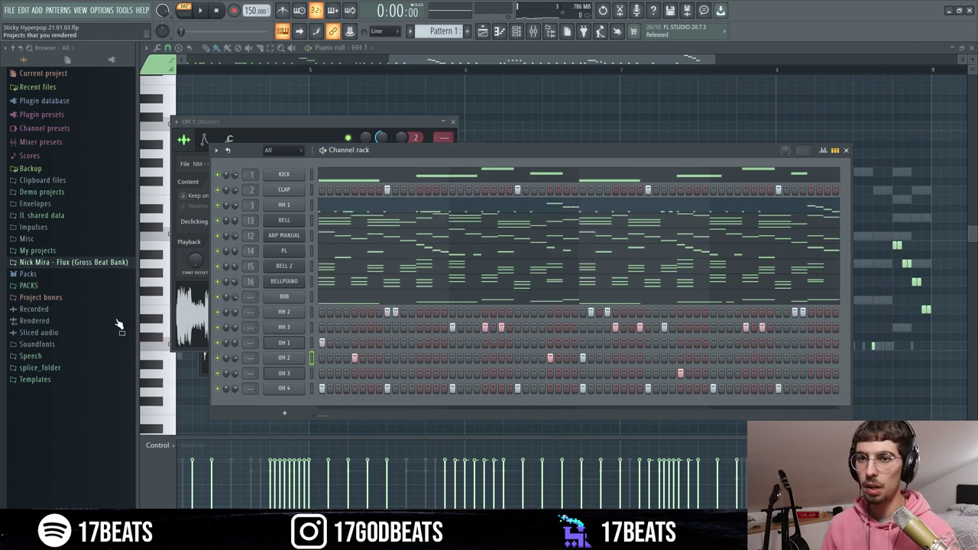
Add Cxdy v.2 - Snare 6 from the Cxdy v. II kit with hits on steps 6 to 8 of bar 2 at rising velocities
left_click(30, 286)
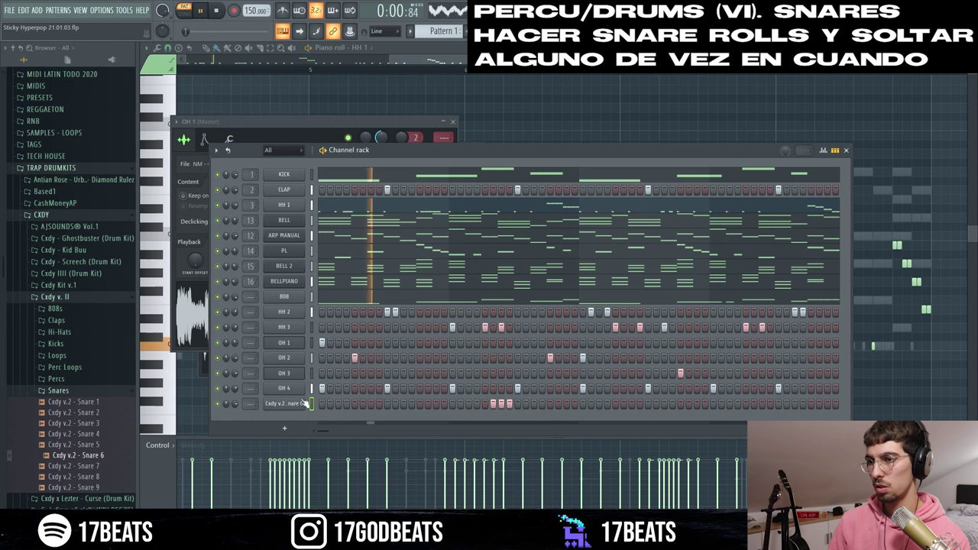
right_click(299, 404)
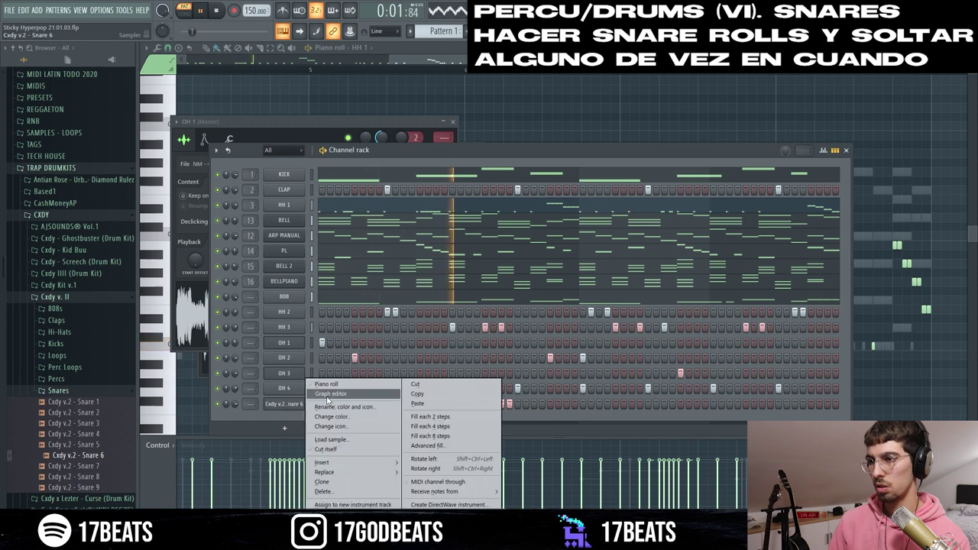
left_click(327, 396)
left_click_drag(493, 378, 509, 341)
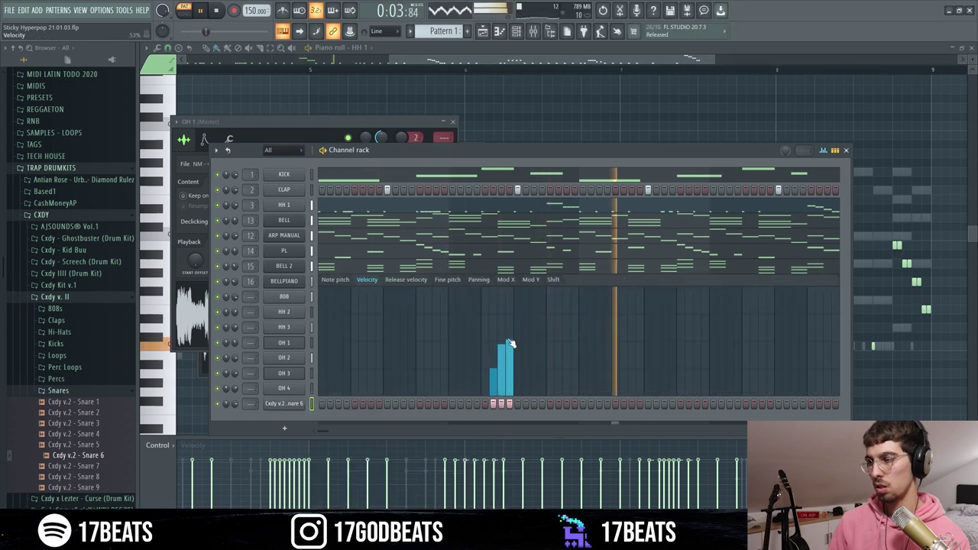
Add a snare roll with falling velocities on steps 5 to 7 of bar 6 and remove the snare hit on step 15 of bar 7
left_click(598, 404)
left_click(606, 404)
left_click_drag(597, 331, 619, 367)
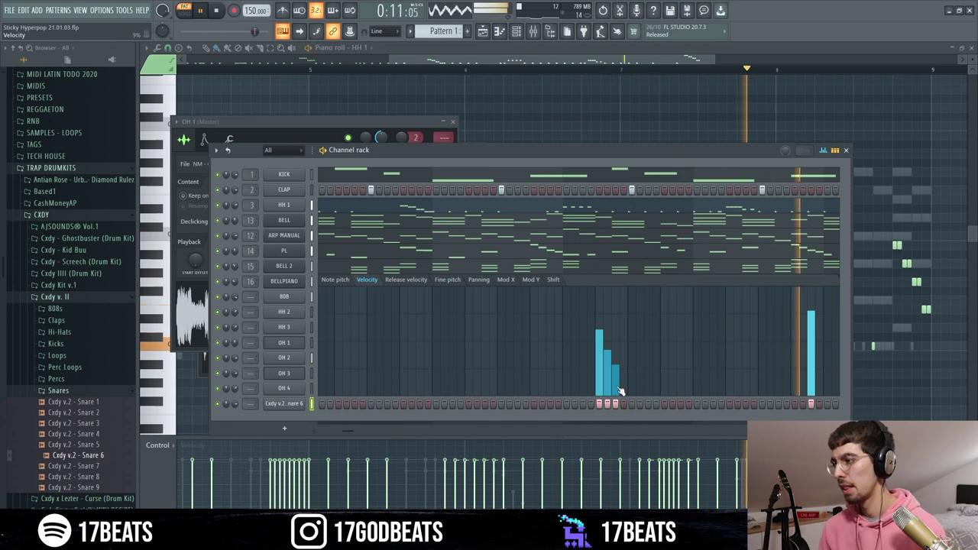
right_click(811, 405)
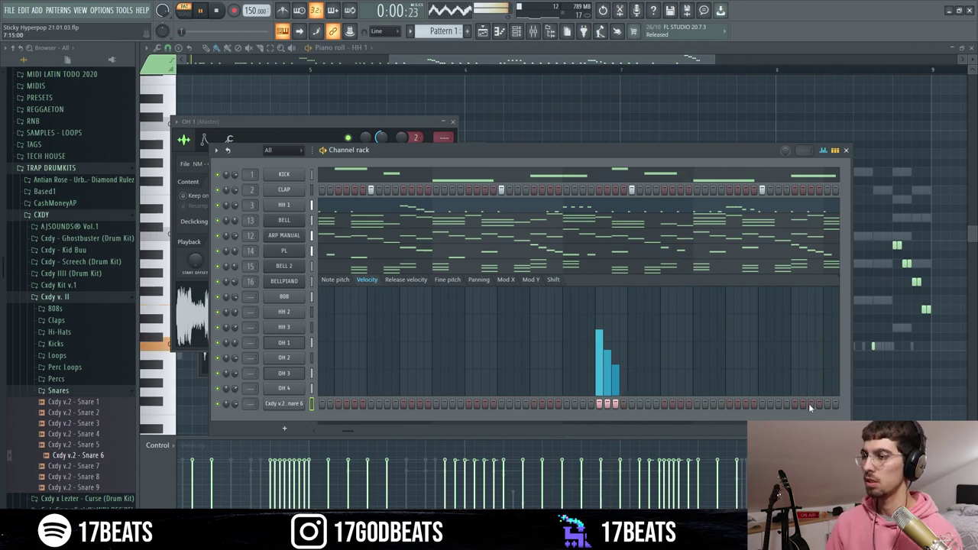
key("space")
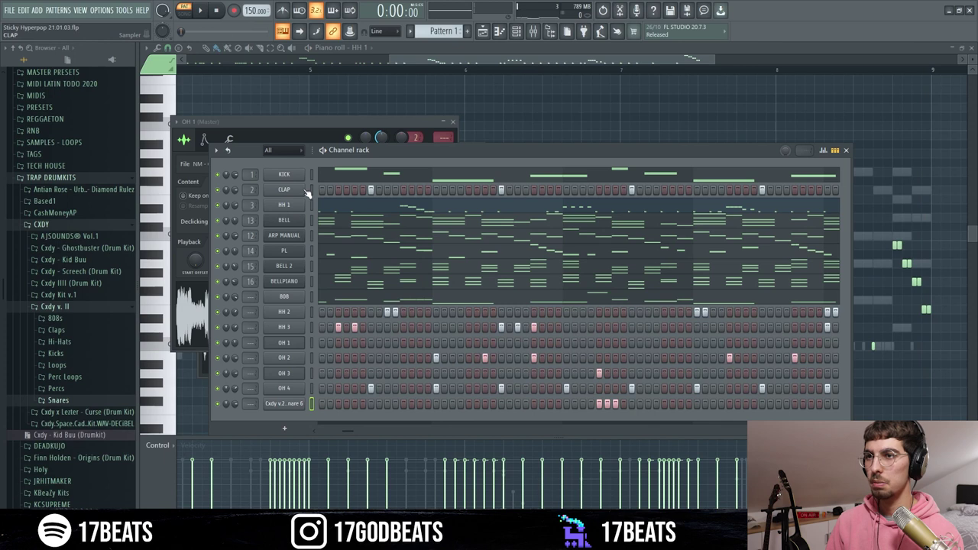
Add an extra clap on step 13 of bar 8 and play the pattern
left_click_drag(344, 432, 375, 439)
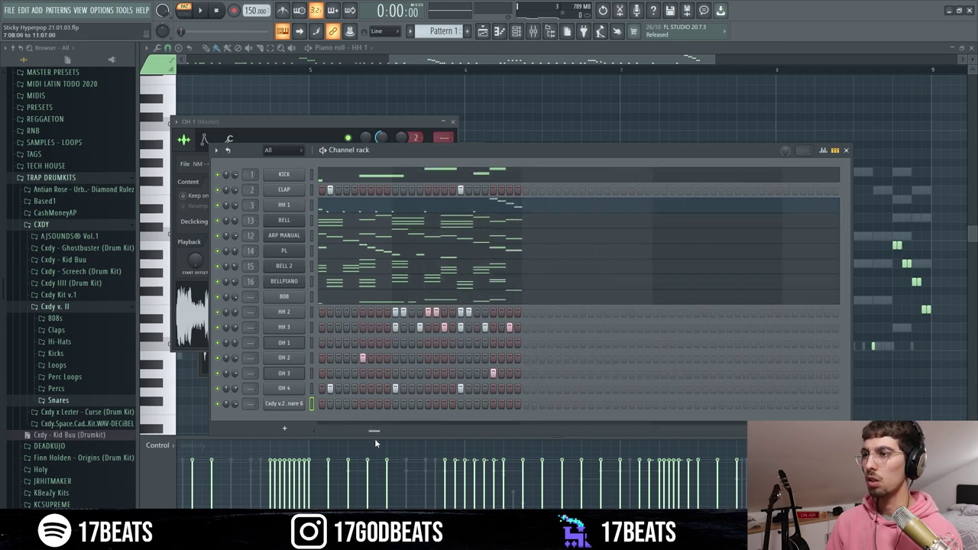
key("space")
left_click(493, 189)
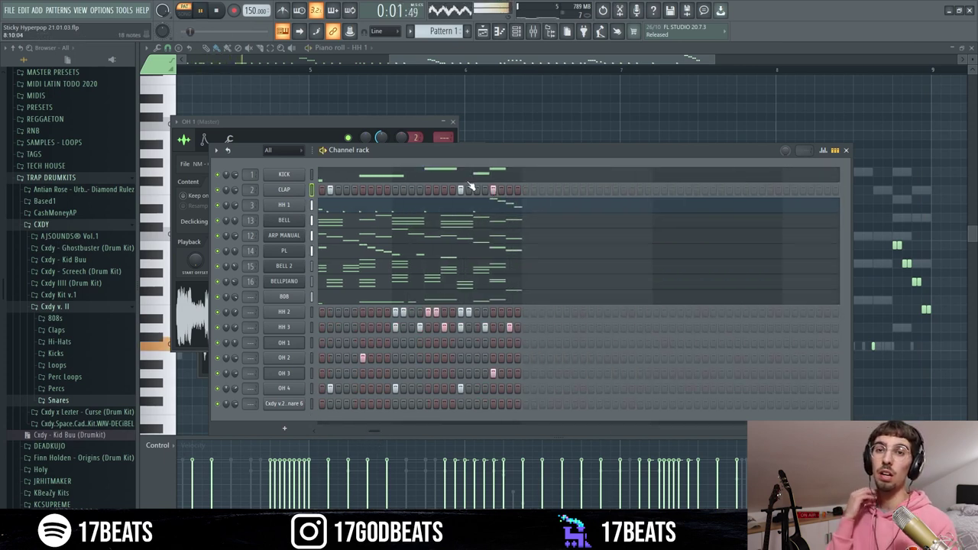
mouse_move(373, 429)
left_mouse_down()
mouse_move(339, 430)
mouse_move(370, 432)
left_mouse_up()
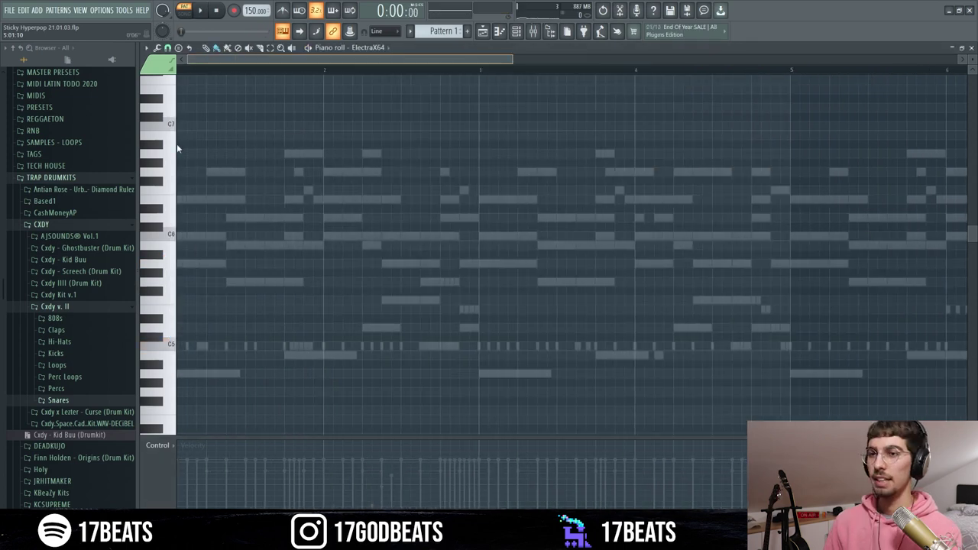
Place a short C6 note at the start of the ElectraX64 channel as a crash effect and play the pattern
left_click_drag(176, 149, 164, 159)
key("space")
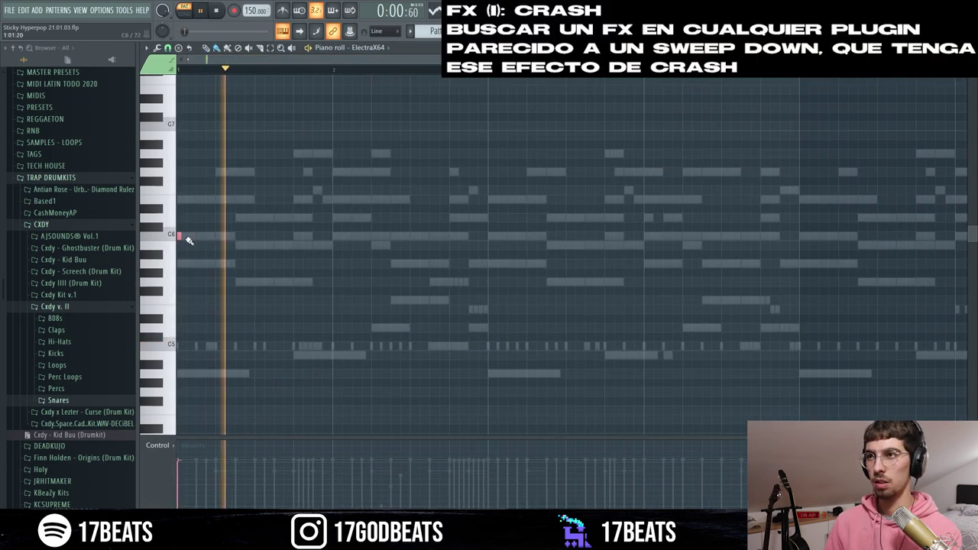
left_click(516, 30)
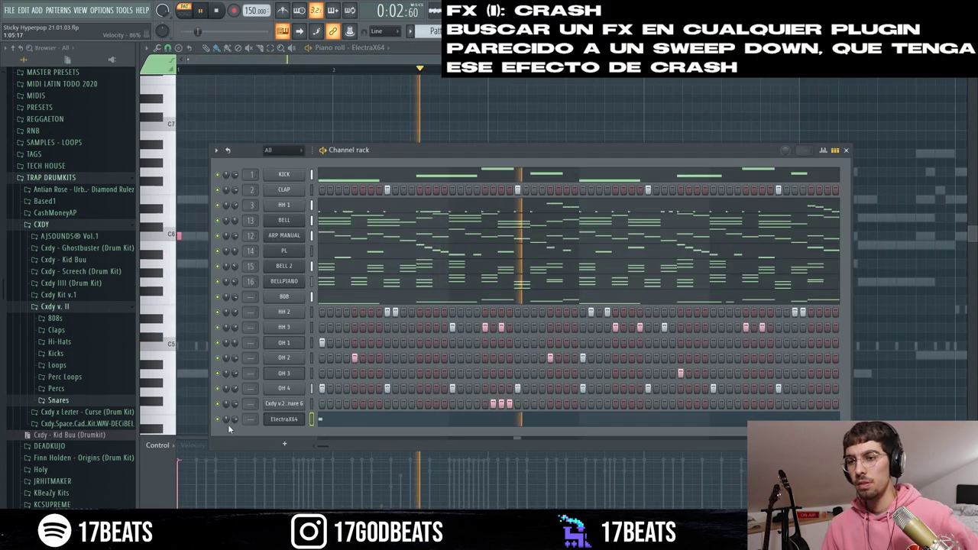
key("space")
Listen to the BELLPIANO track of the arrangement soloed and restore all tracks
key("space")
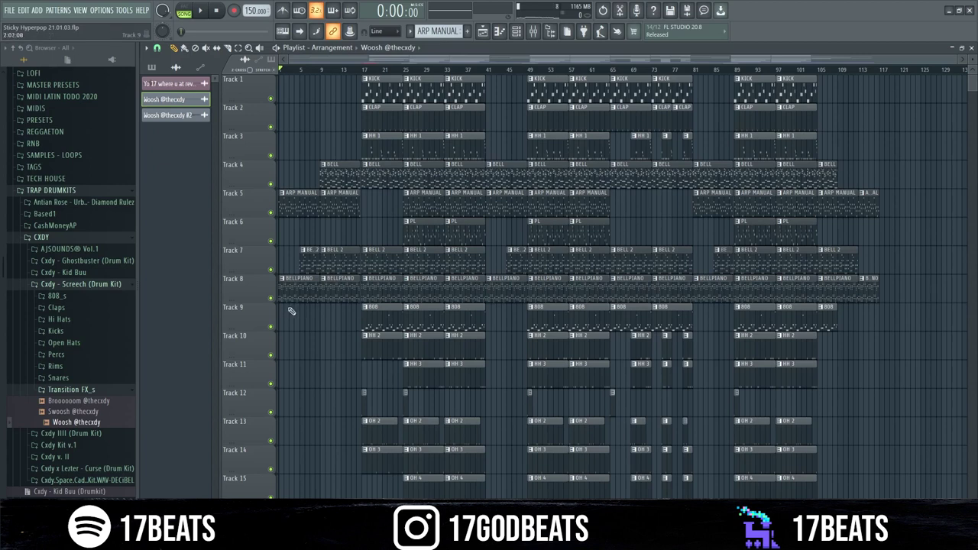
right_click(272, 299)
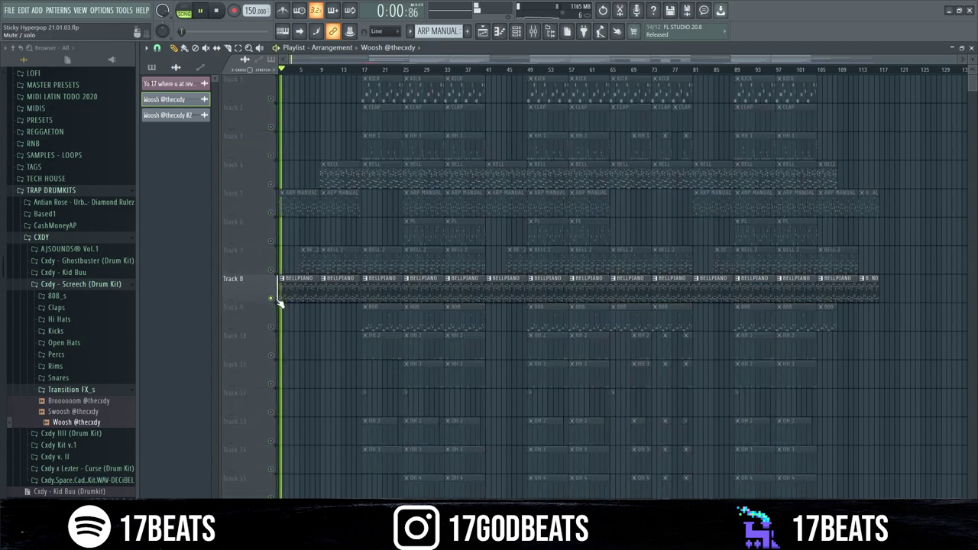
right_click(274, 300)
Examine the Fruity Love Philter effect on the master channel and the automation options of its mix level
scroll(325, 442, "down", 5)
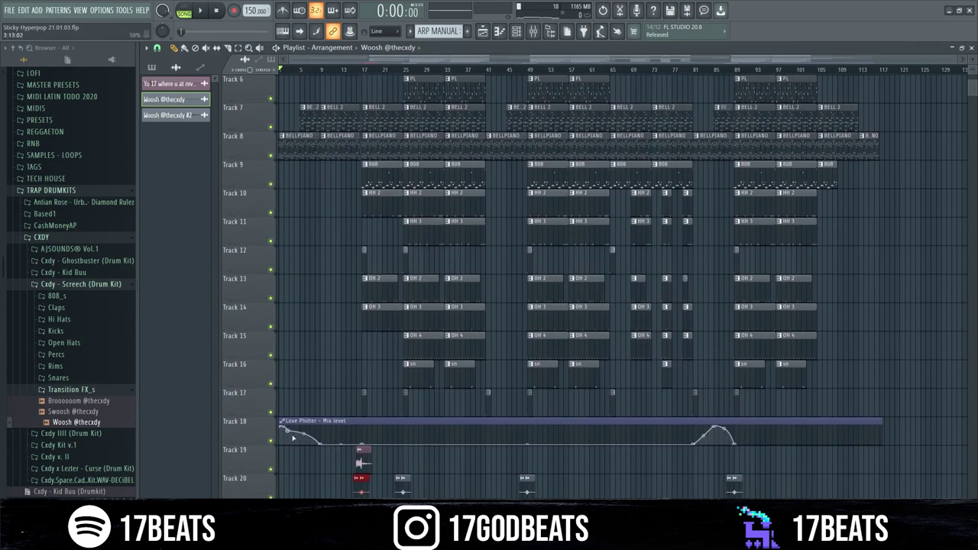
left_click(550, 32)
left_click(918, 80)
left_click(917, 80)
left_click(918, 79)
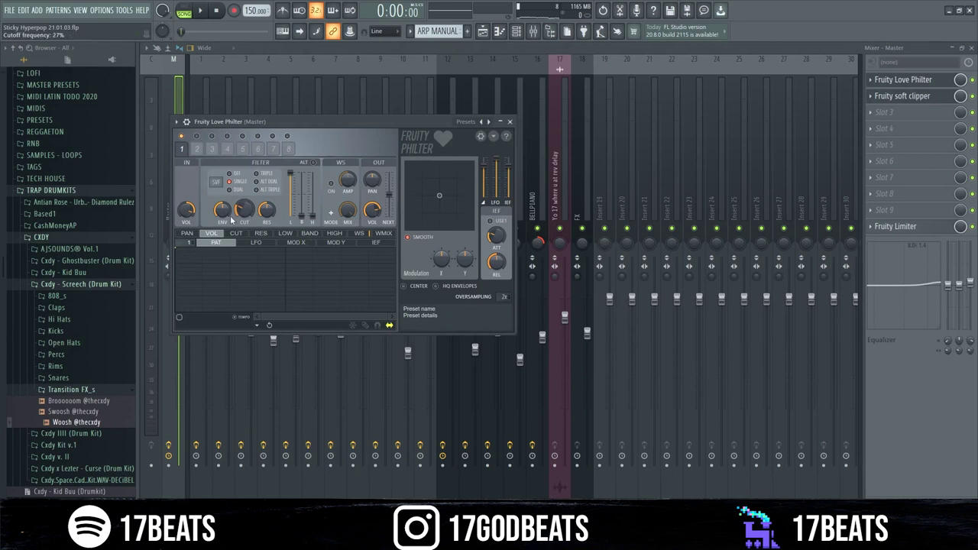
right_click(961, 80)
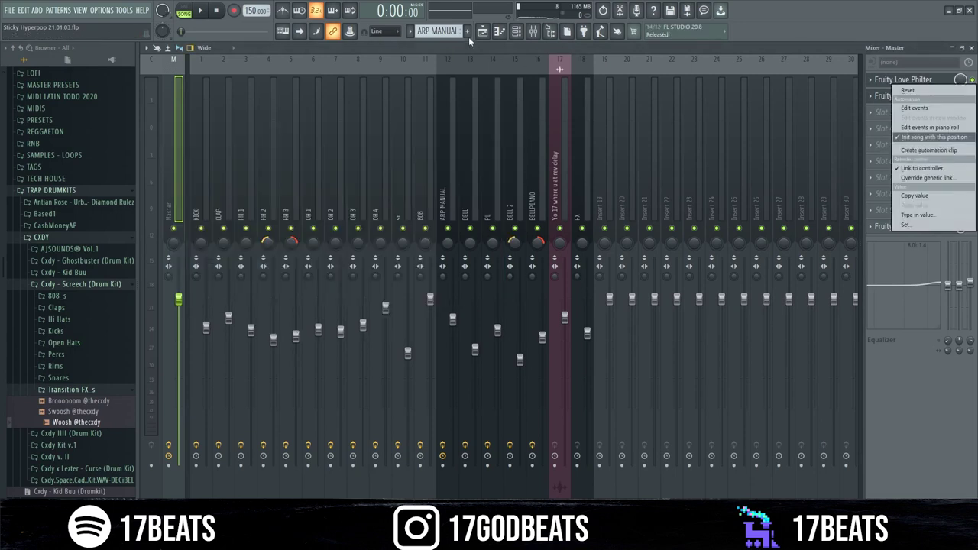
left_click(933, 137)
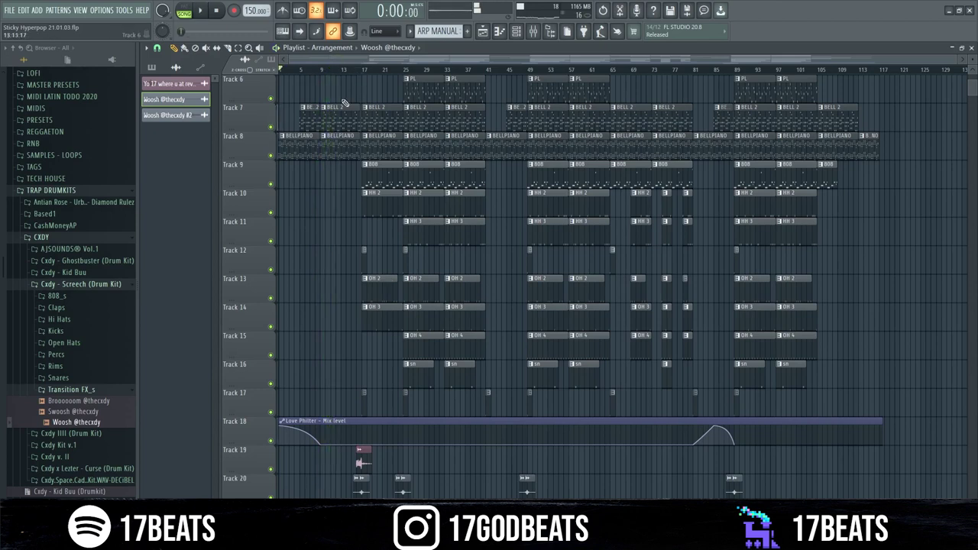
Play the arrangement from the intro, jump ahead to just before the drums enter at bar 17, and review its tracks
key("space")
scroll(353, 131, "up", 4)
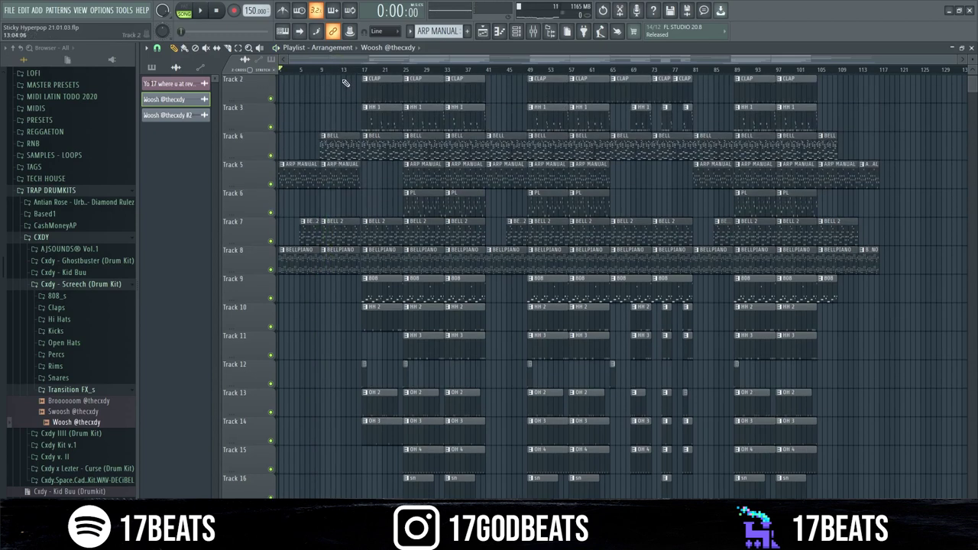
key("space")
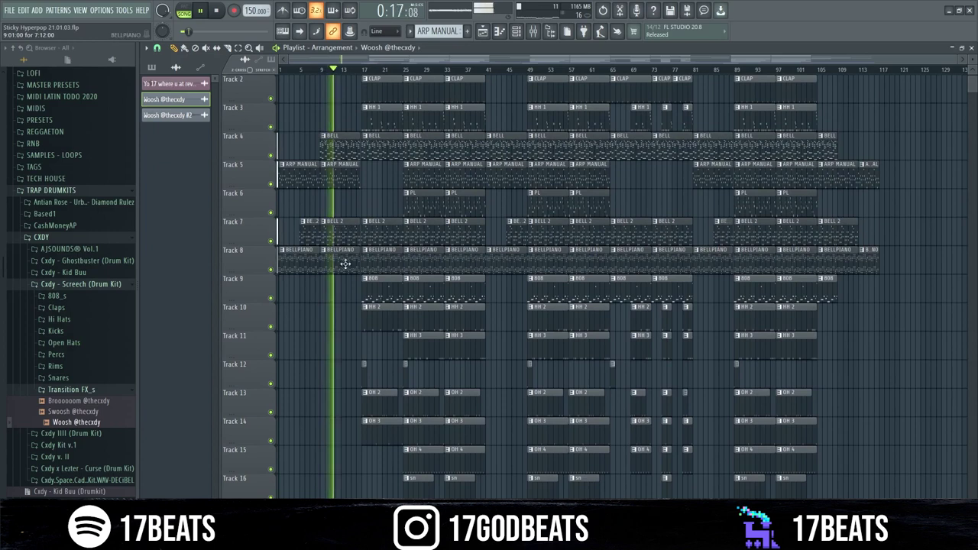
left_click(350, 69)
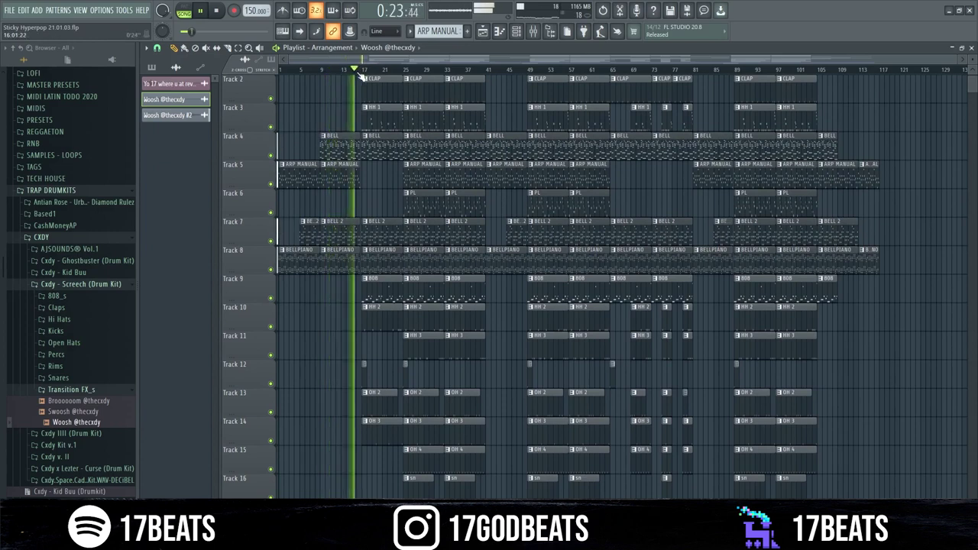
scroll(360, 77, "down", 4)
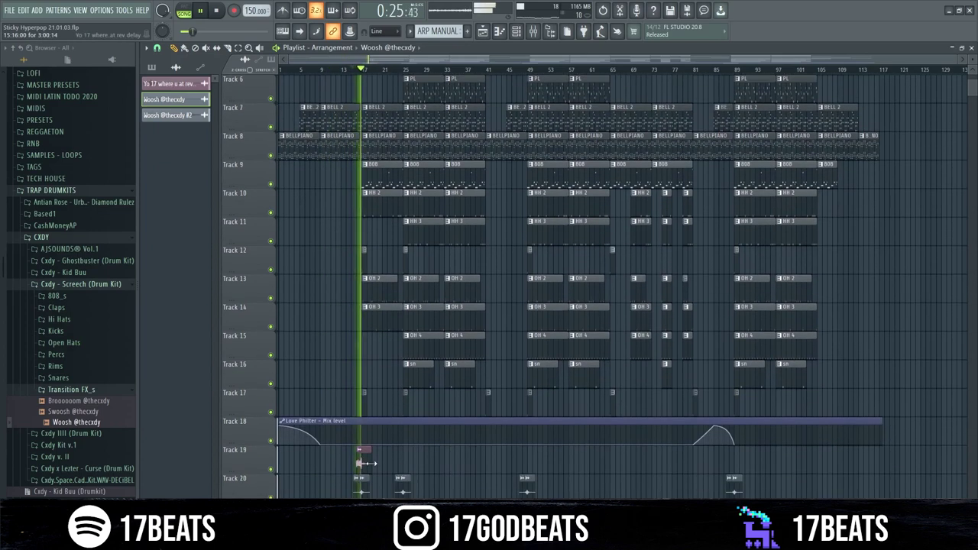
scroll(382, 375, "up", 5)
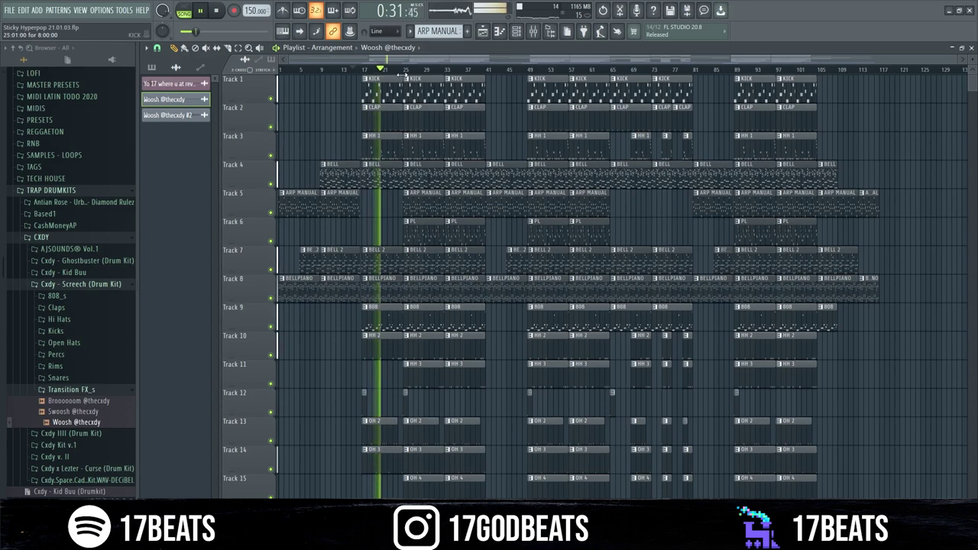
Examine the melody, drum and effect tracks and the Love Philter mix level automation while the arrangement plays up to bar 89
scroll(378, 229, "down", 5)
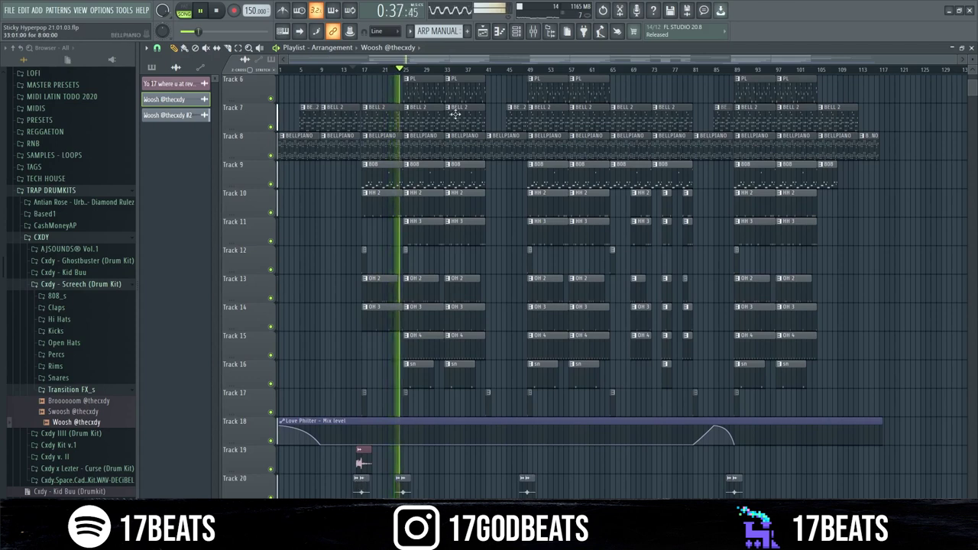
scroll(437, 215, "up", 1)
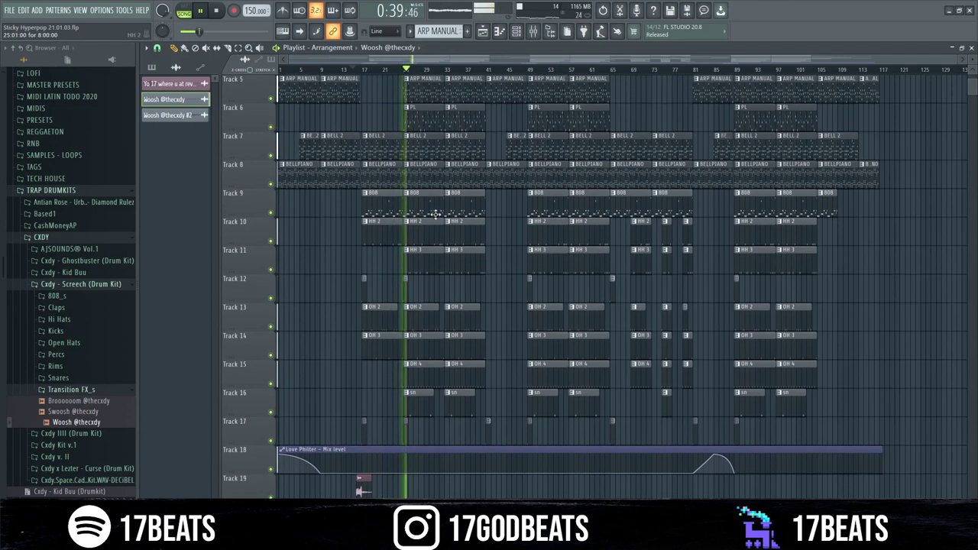
scroll(430, 178, "up", 2)
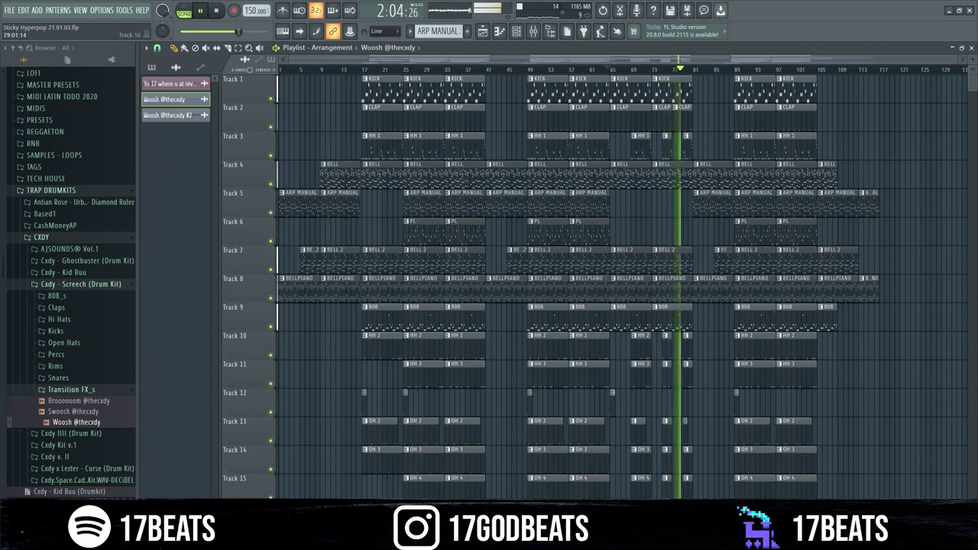
scroll(711, 487, "down", 4)
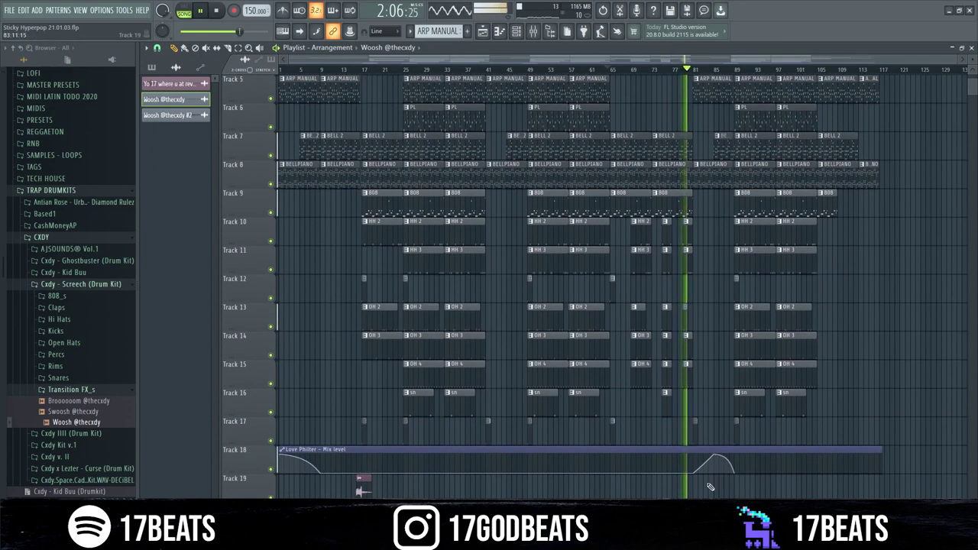
scroll(708, 367, "up", 4)
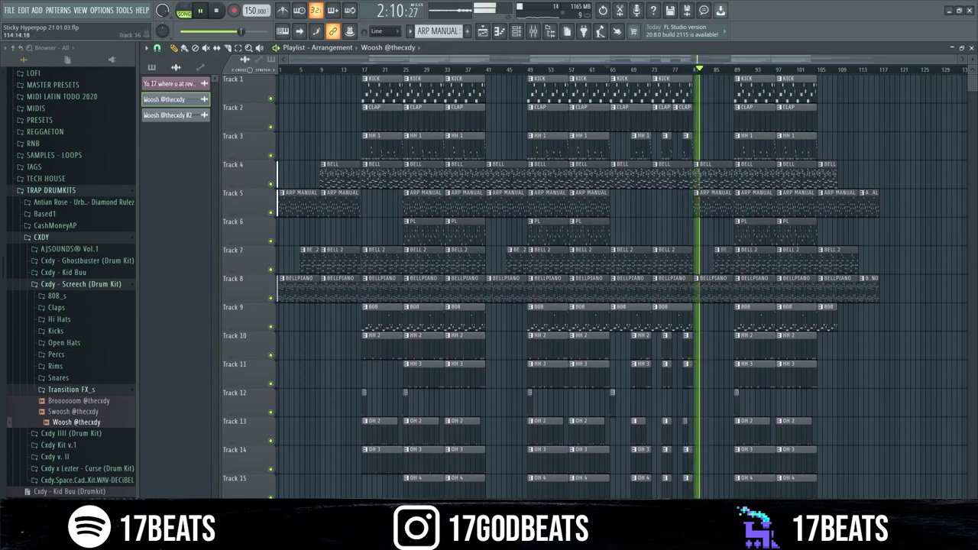
scroll(716, 437, "down", 5)
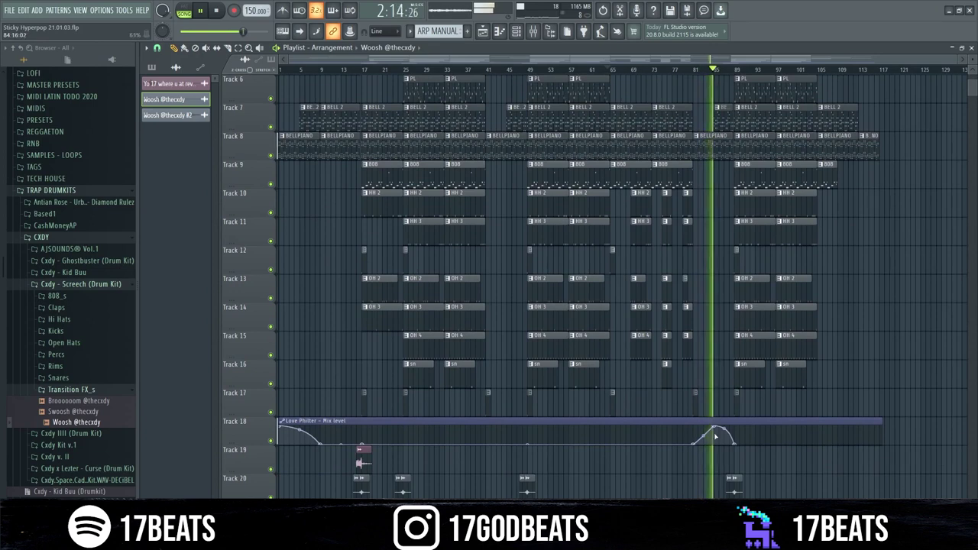
scroll(716, 436, "up", 1)
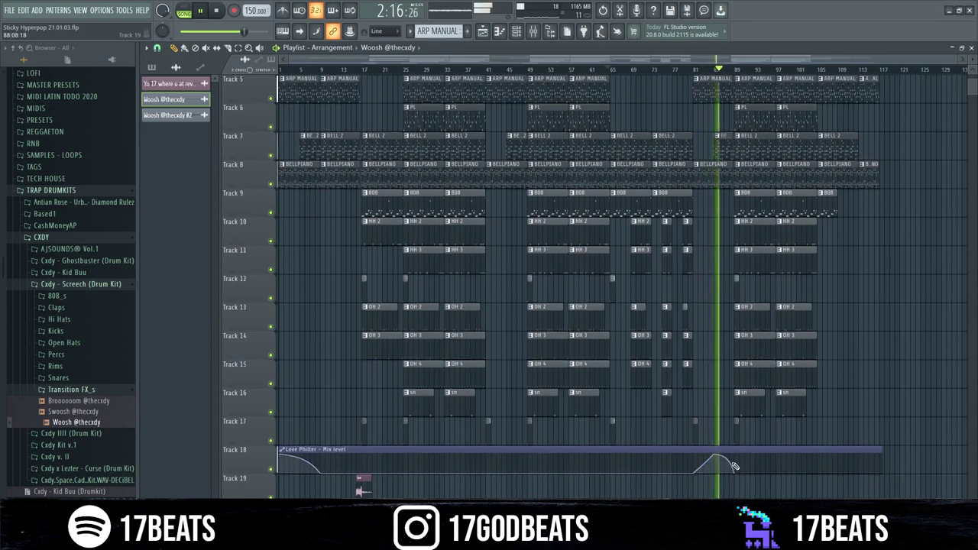
scroll(750, 496, "up", 4)
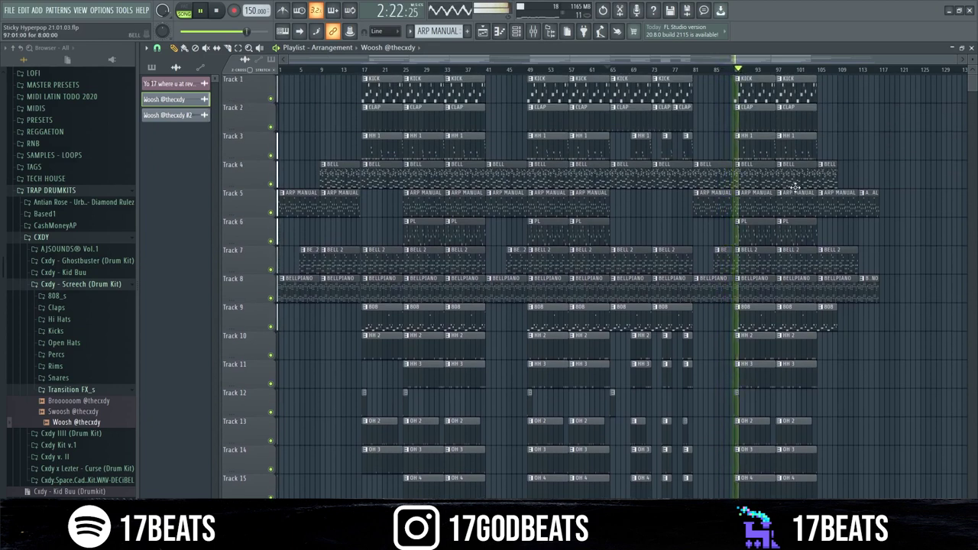
Listen to the outro from the end of the last drums near bar 105, skip ahead to about bar 115, and stop playback
left_click(818, 71)
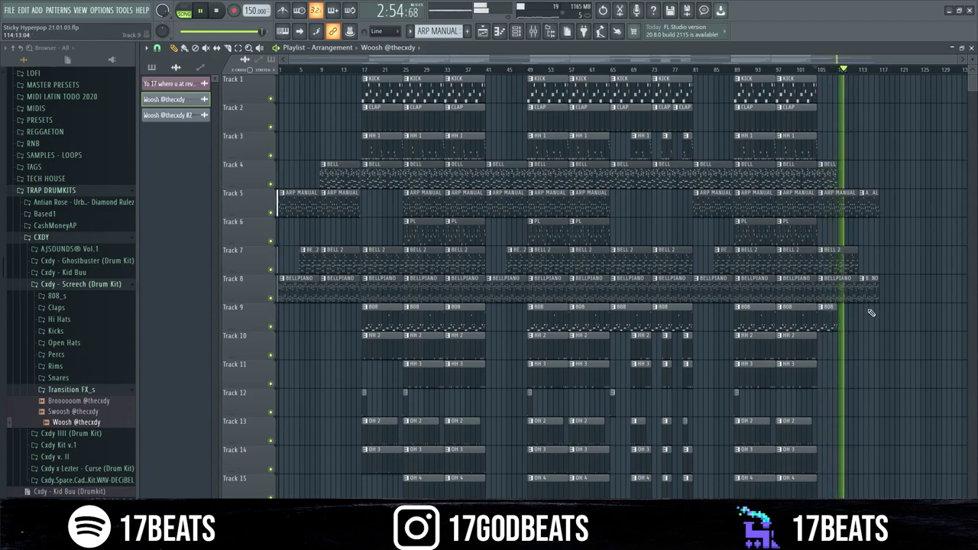
left_click(871, 69)
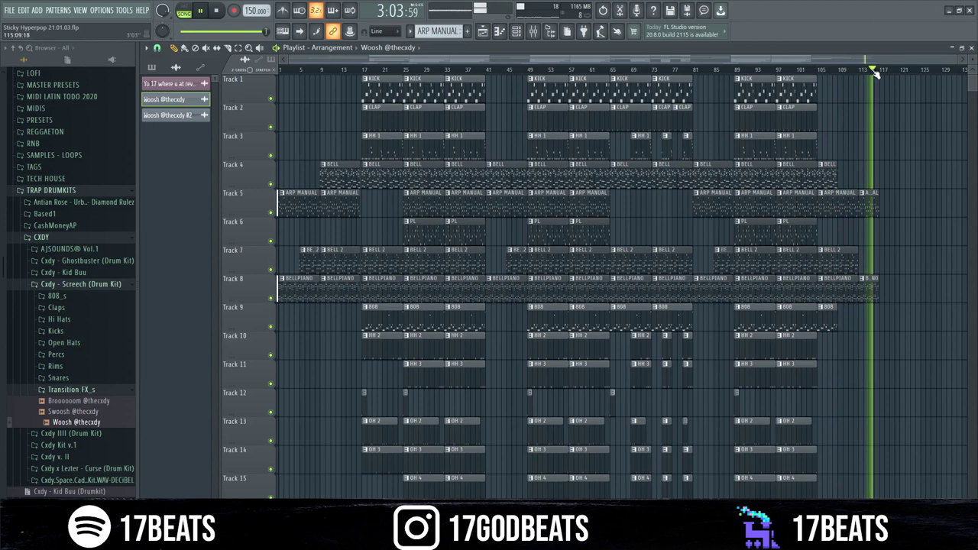
key("space")
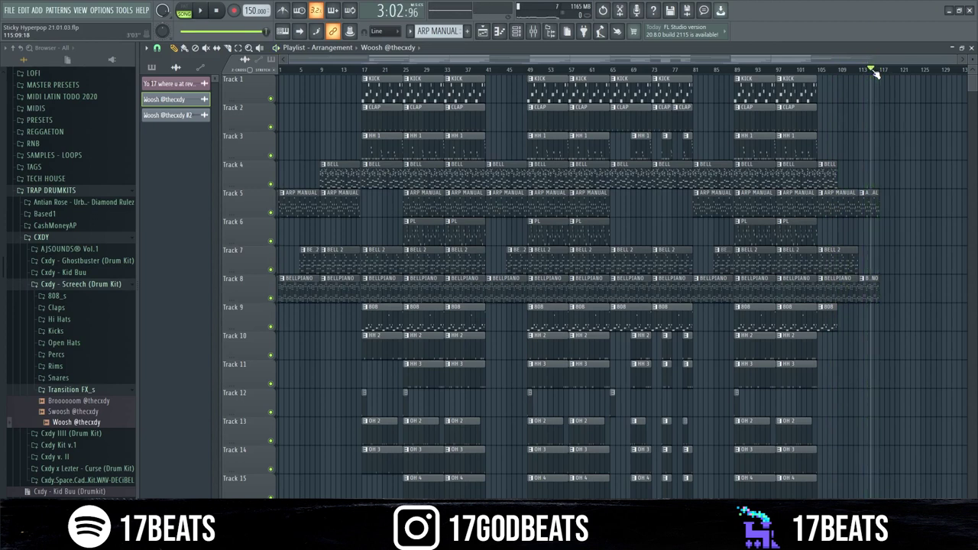